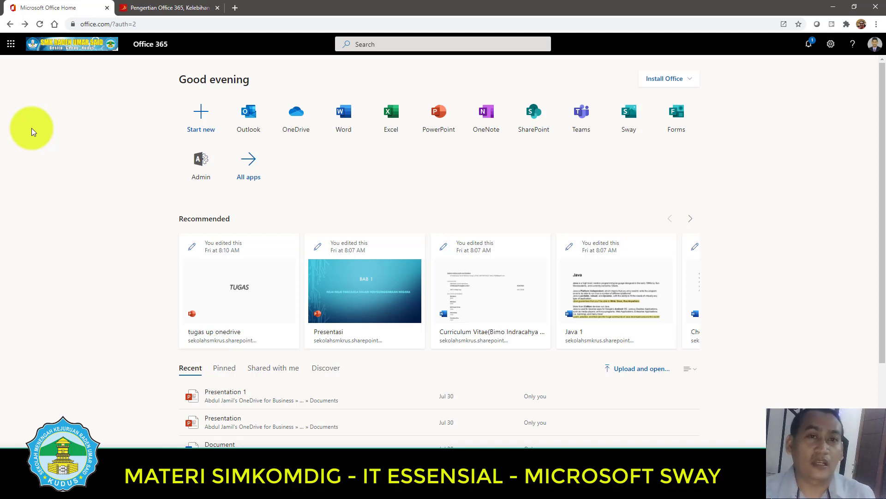
- Review the signed-in account's details and the list of apps available in Office 365
{"action": "left_click", "coordinate": [874, 44]}
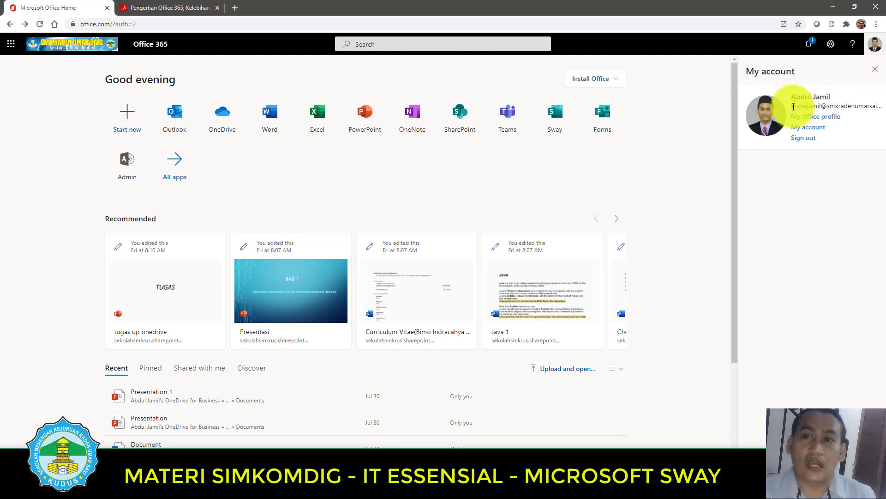
{"action": "left_click_drag", "start_coordinate": [791, 106], "coordinate": [869, 106]}
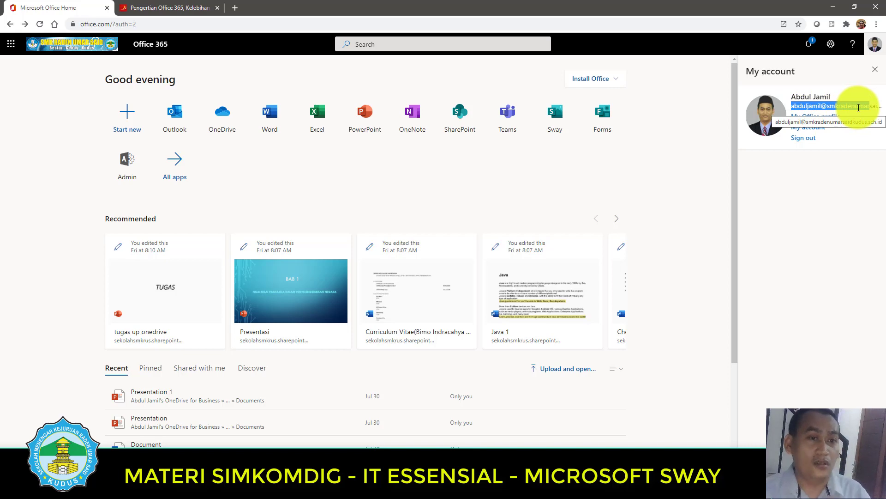
{"action": "left_click", "coordinate": [691, 137]}
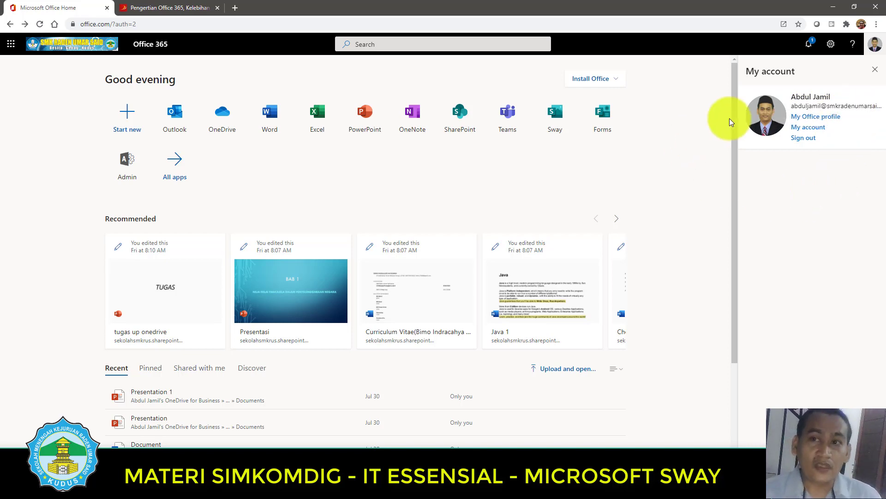
{"action": "left_click", "coordinate": [875, 70]}
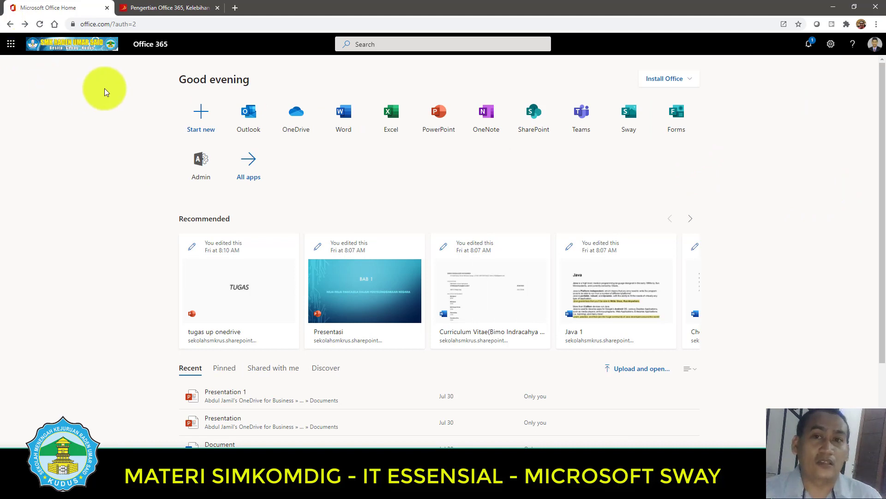
{"action": "left_click", "coordinate": [9, 45]}
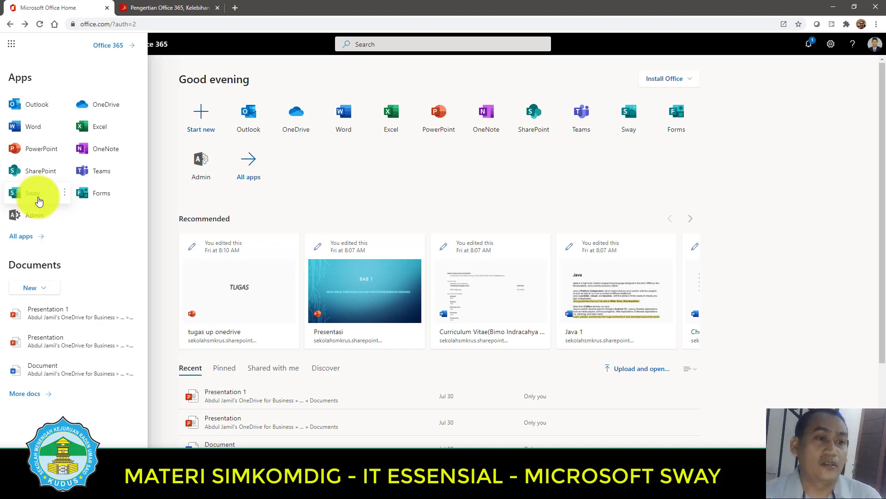
{"action": "left_click", "coordinate": [162, 154]}
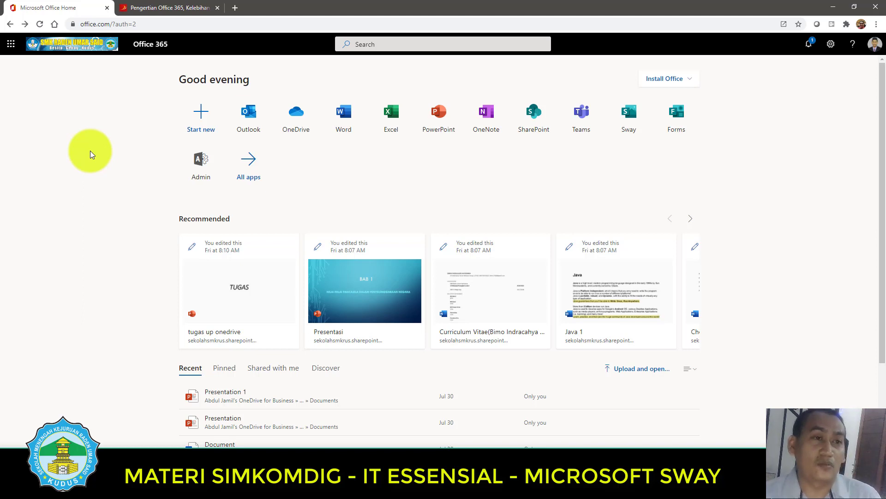
- Examine the Dimensidata blog article on the definition, advantages and types of Office 365 as source material
{"action": "left_click", "coordinate": [152, 8]}
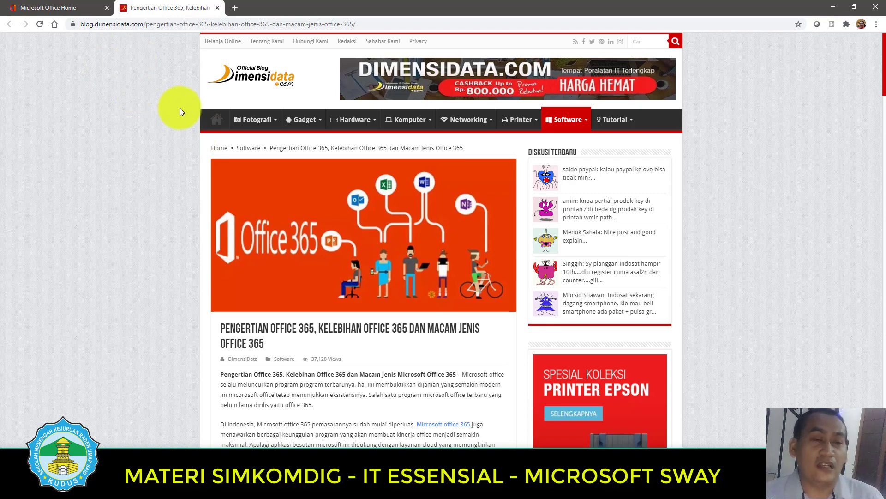
{"action": "scroll", "coordinate": [295, 148], "scroll_direction": "down", "scroll_amount": 2}
{"action": "scroll", "coordinate": [49, 94], "scroll_direction": "up", "scroll_amount": 2}
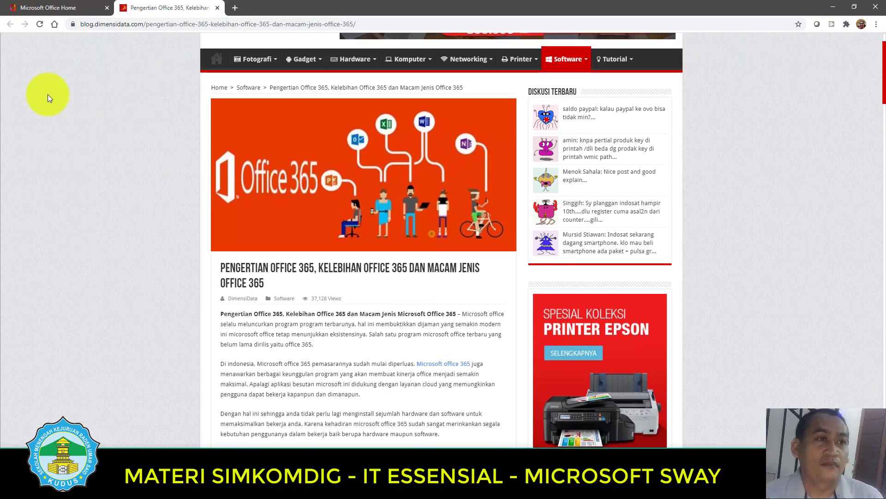
{"action": "scroll", "coordinate": [334, 209], "scroll_direction": "down", "scroll_amount": 4}
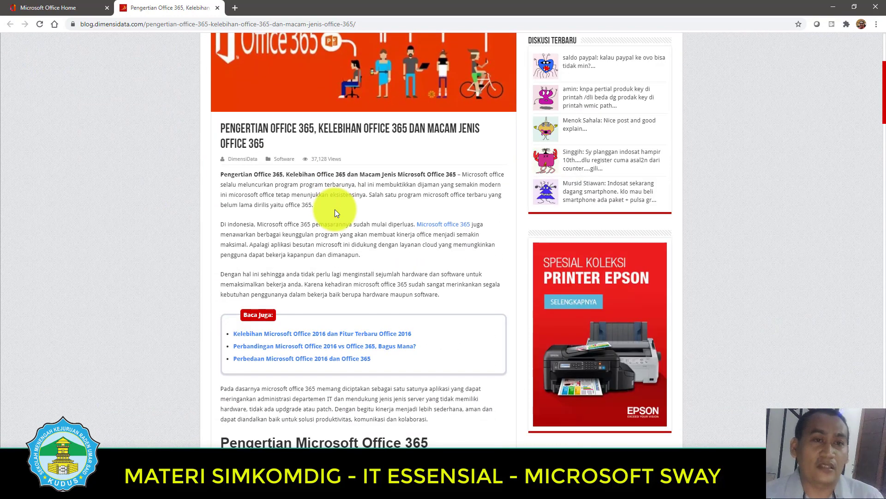
{"action": "scroll", "coordinate": [335, 210], "scroll_direction": "up", "scroll_amount": 4}
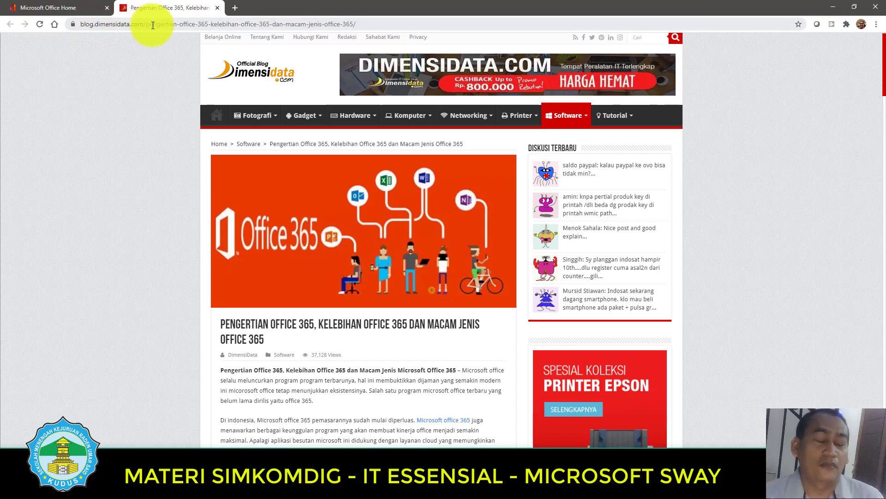
{"action": "scroll", "coordinate": [331, 248], "scroll_direction": "down", "scroll_amount": 6}
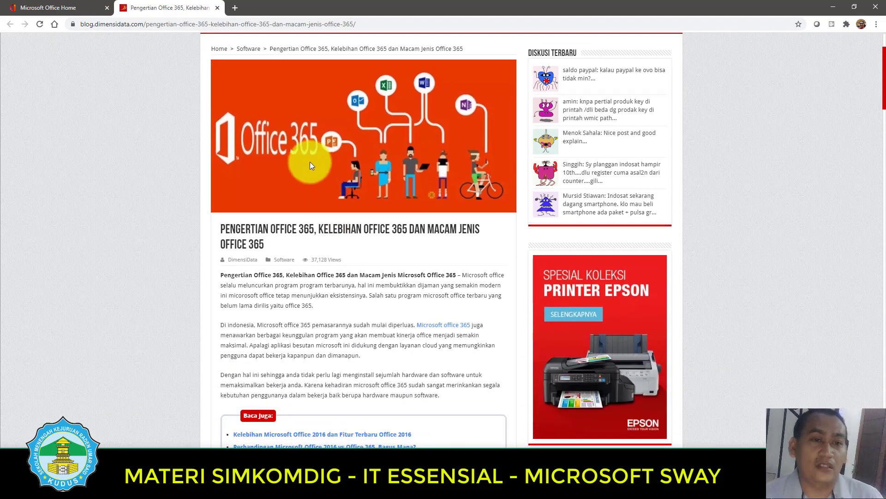
{"action": "scroll", "coordinate": [342, 288], "scroll_direction": "down", "scroll_amount": 15}
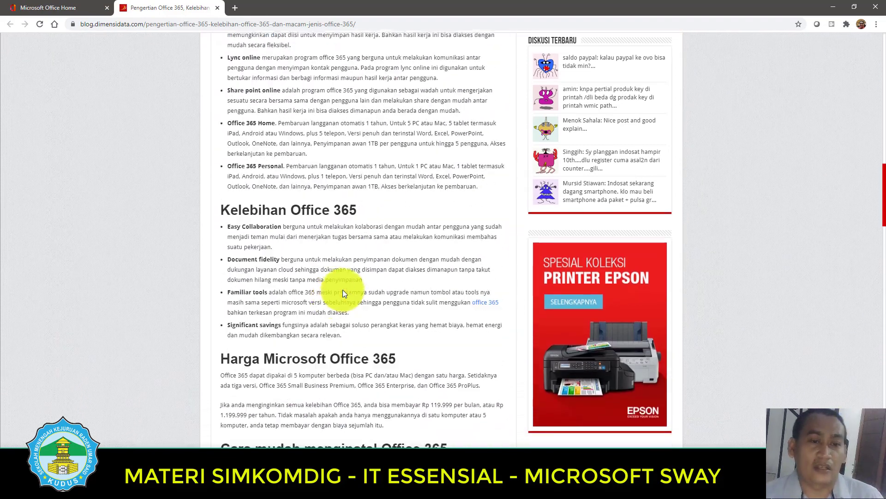
{"action": "scroll", "coordinate": [325, 312], "scroll_direction": "down", "scroll_amount": 9}
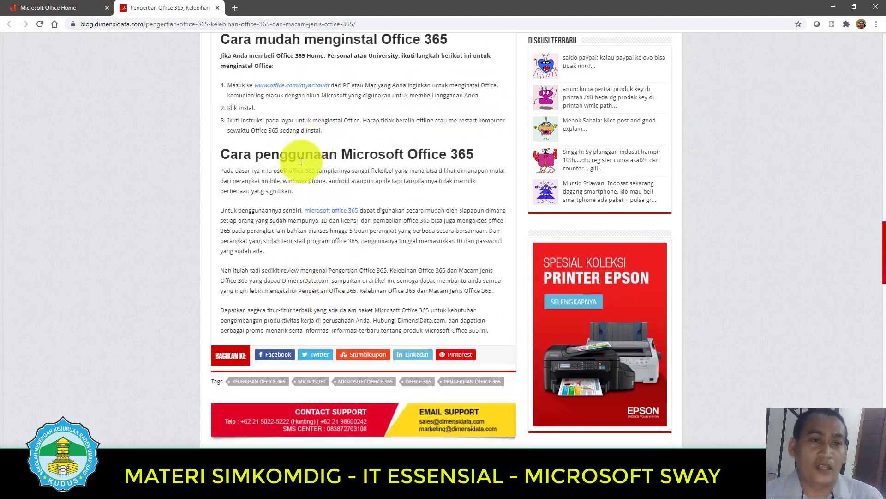
{"action": "scroll", "coordinate": [297, 155], "scroll_direction": "down", "scroll_amount": 3}
{"action": "scroll", "coordinate": [296, 198], "scroll_direction": "up", "scroll_amount": 15}
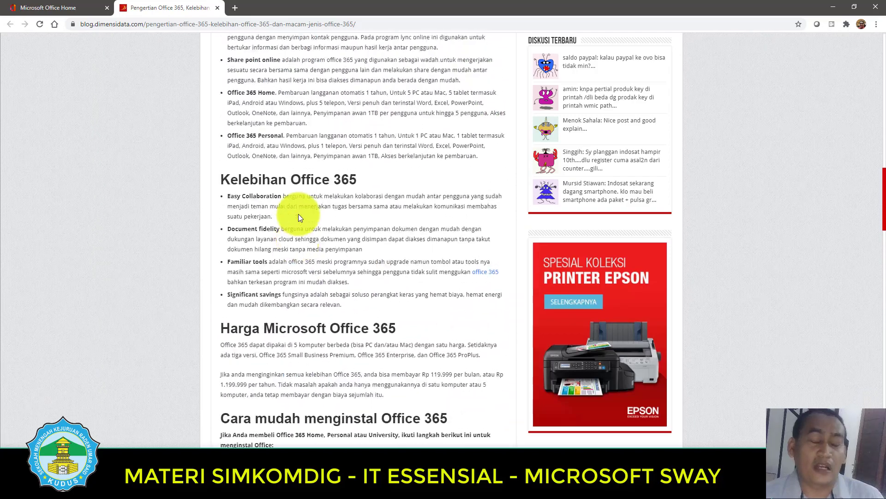
{"action": "scroll", "coordinate": [298, 214], "scroll_direction": "up", "scroll_amount": 10}
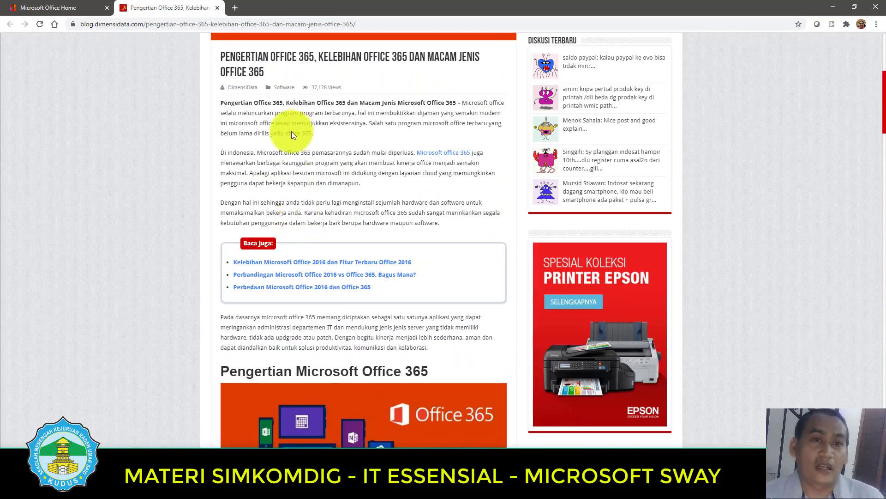
{"action": "scroll", "coordinate": [444, 253], "scroll_direction": "down", "scroll_amount": 5}
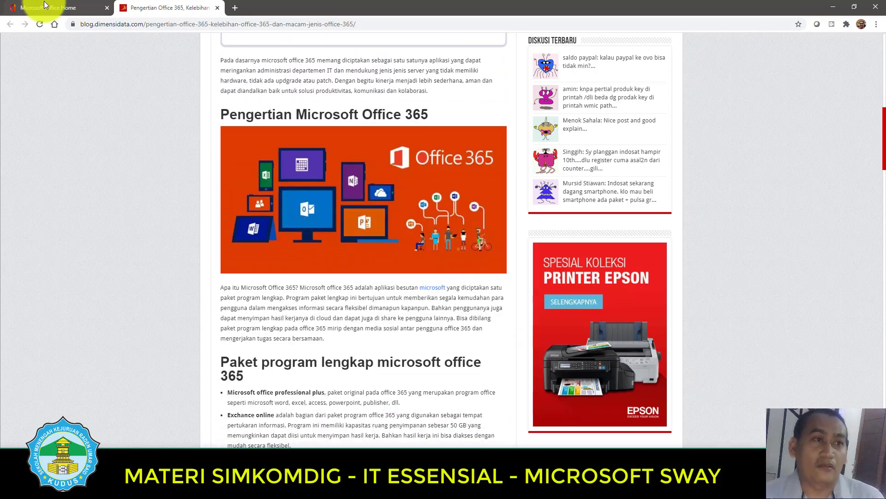
- Return to the Office 365 home page, open Sway and create a new blank Sway
{"action": "left_click", "coordinate": [43, 8]}
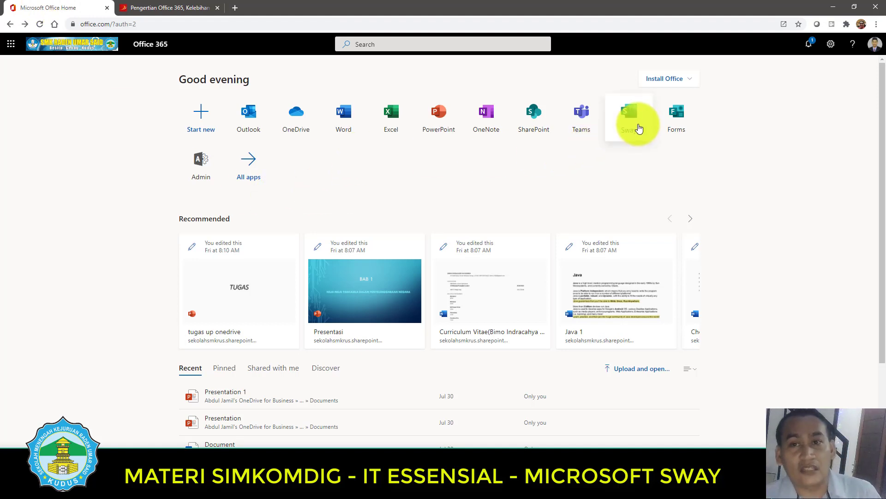
{"action": "left_click", "coordinate": [629, 117]}
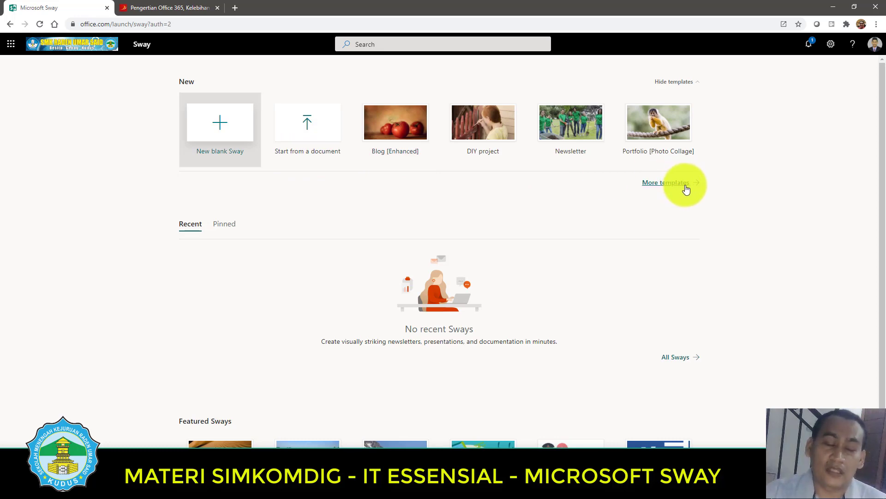
{"action": "scroll", "coordinate": [706, 212], "scroll_direction": "down", "scroll_amount": 1}
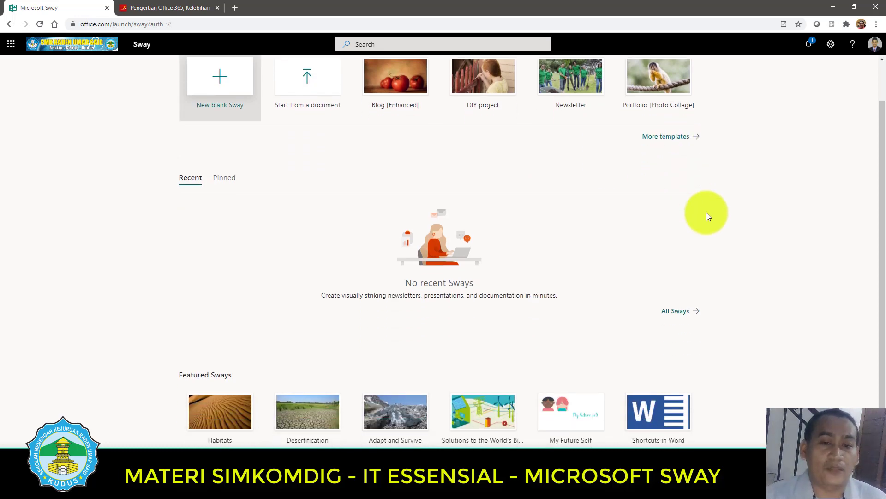
{"action": "scroll", "coordinate": [707, 212], "scroll_direction": "up", "scroll_amount": 1}
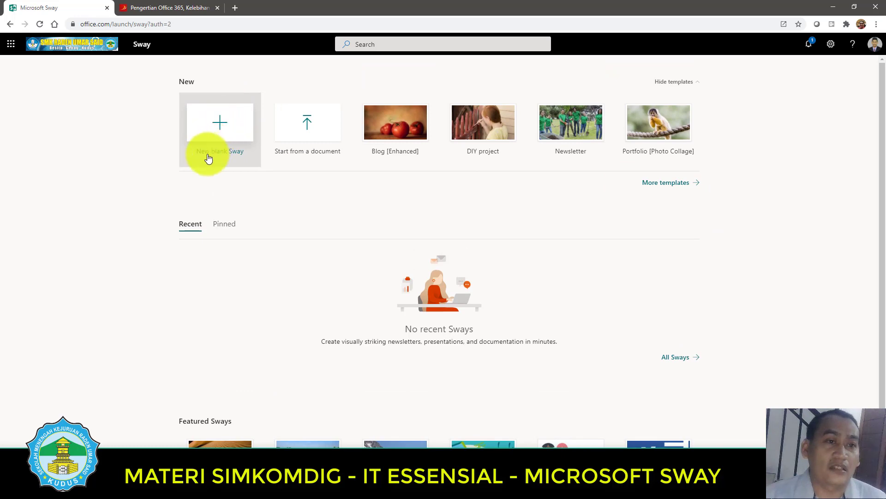
{"action": "left_click", "coordinate": [222, 128]}
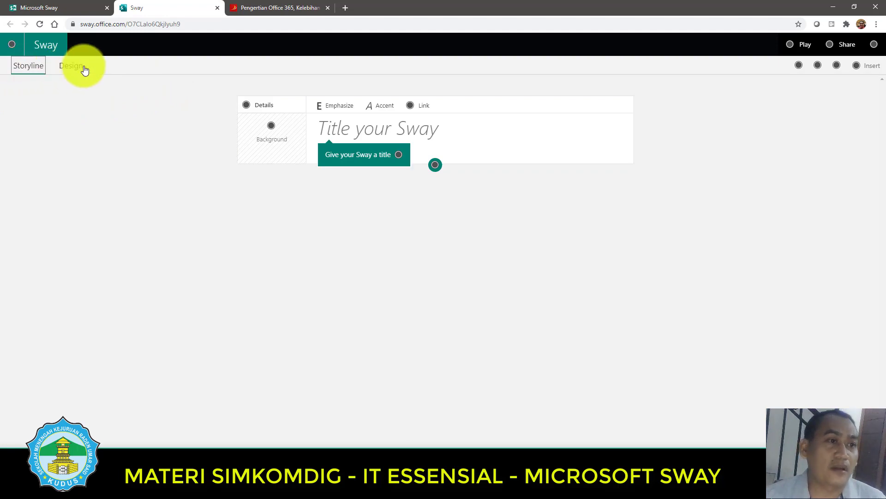
- Compare the Design and Storyline views of the blank Sway, ending in the Storyline
{"action": "left_click", "coordinate": [70, 69]}
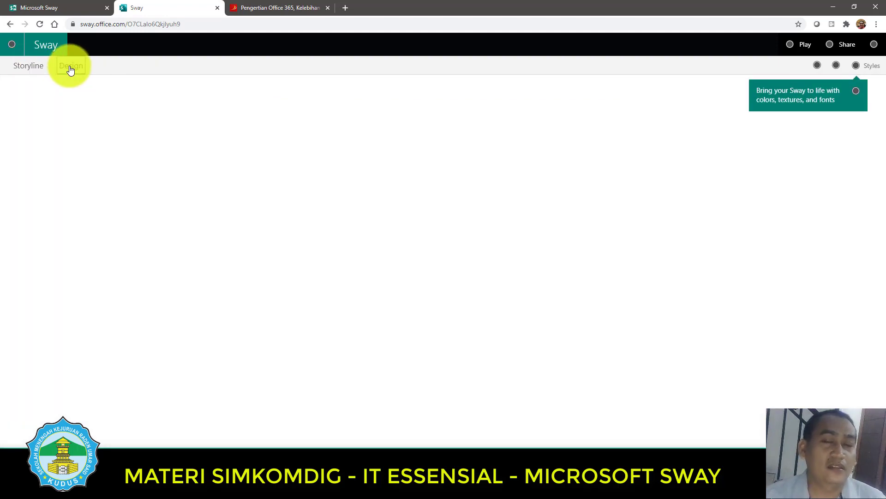
{"action": "left_click", "coordinate": [18, 69]}
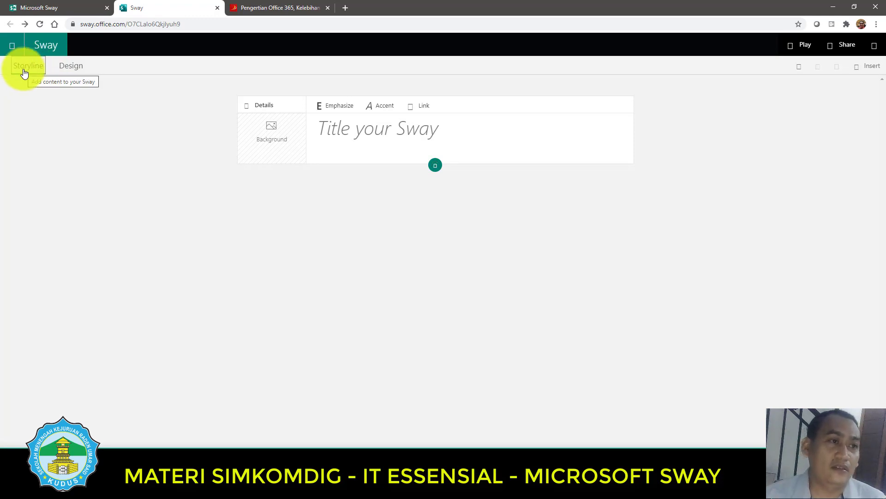
{"action": "left_click", "coordinate": [70, 70]}
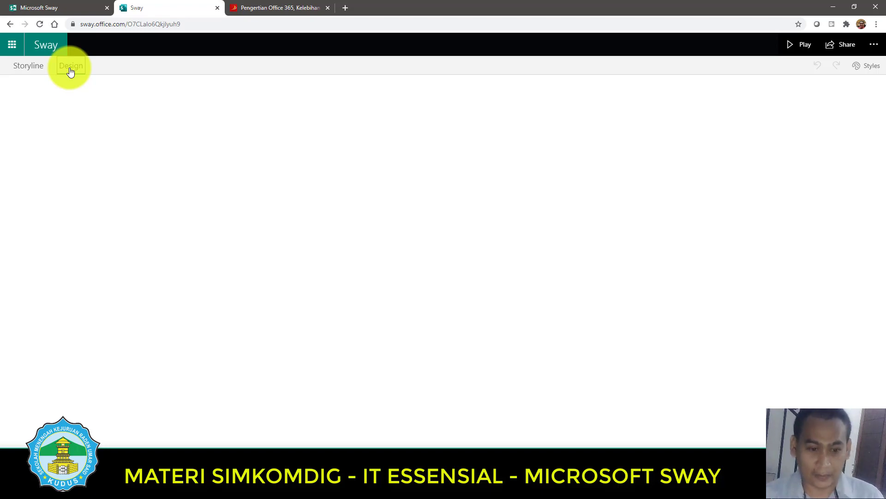
{"action": "left_click", "coordinate": [27, 70]}
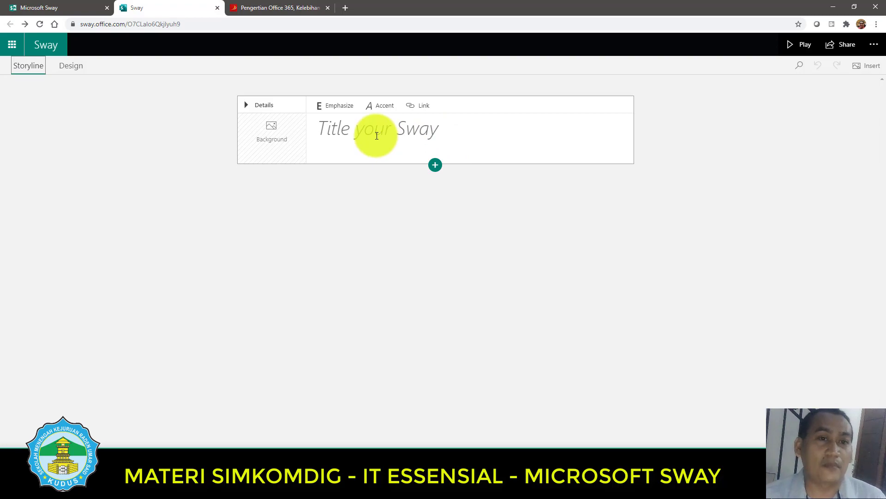
- Copy "Office 365" from the blog article's heading and paste it as plain text as the Sway's title
{"action": "left_click", "coordinate": [304, 8]}
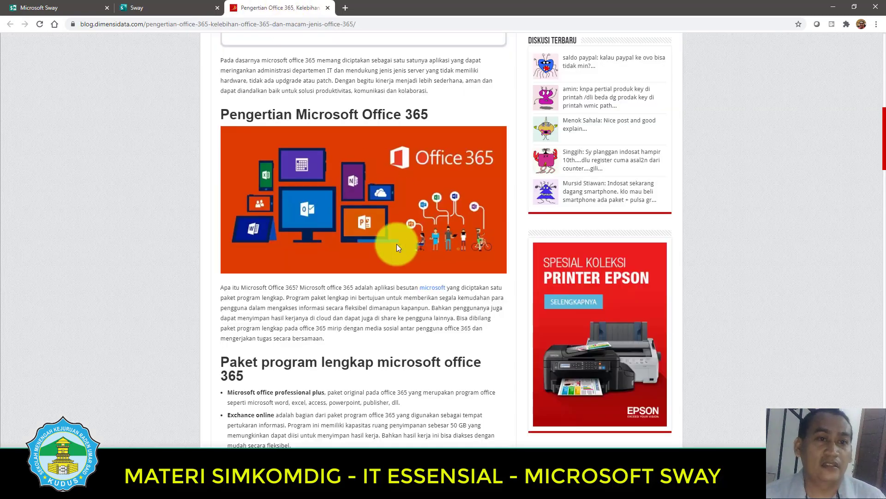
{"action": "scroll", "coordinate": [309, 217], "scroll_direction": "up", "scroll_amount": 10}
{"action": "scroll", "coordinate": [310, 217], "scroll_direction": "down", "scroll_amount": 2}
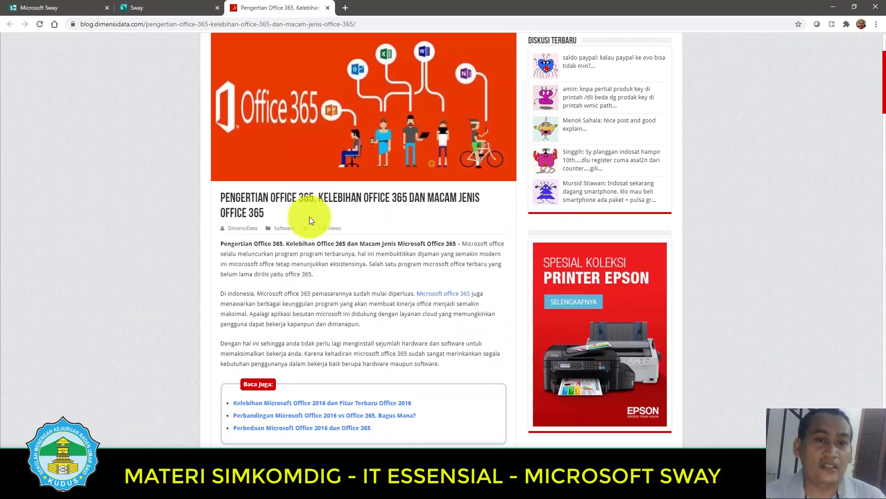
{"action": "scroll", "coordinate": [307, 212], "scroll_direction": "down", "scroll_amount": 1}
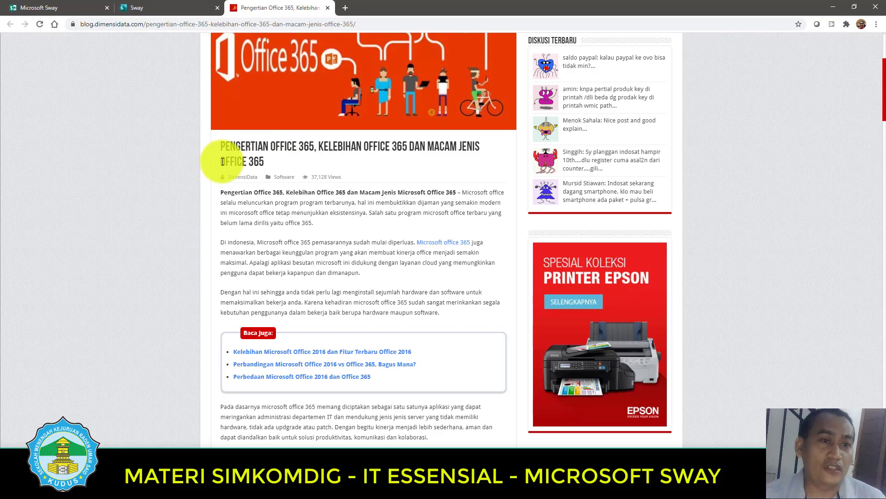
{"action": "left_click_drag", "start_coordinate": [222, 161], "coordinate": [266, 162]}
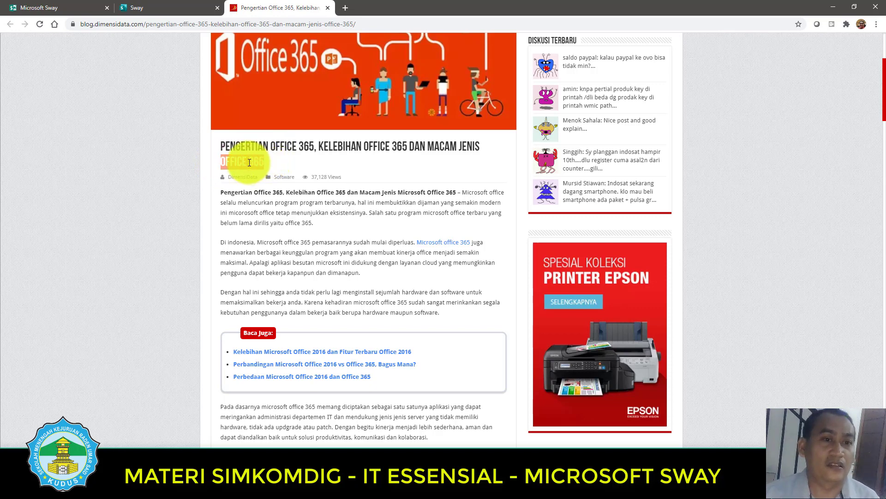
{"action": "right_click", "coordinate": [245, 162]}
{"action": "left_click", "coordinate": [257, 167]}
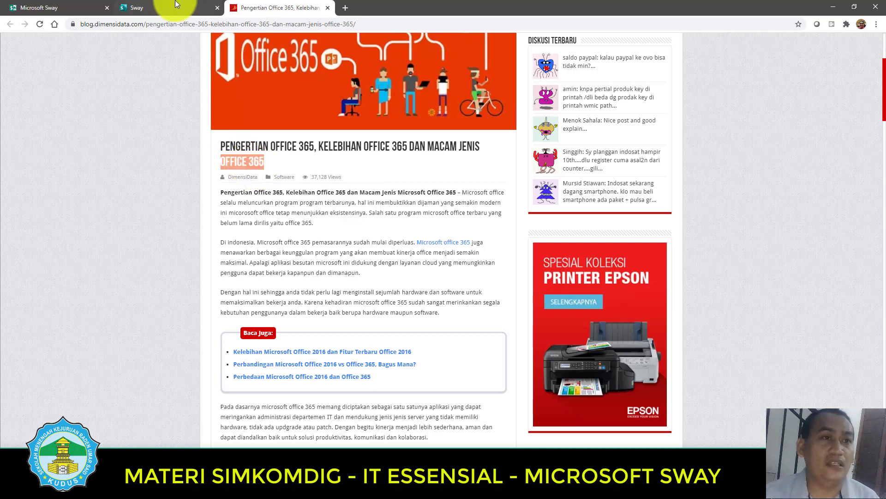
{"action": "left_click", "coordinate": [176, 4]}
{"action": "left_click", "coordinate": [341, 130]}
{"action": "right_click", "coordinate": [342, 131]}
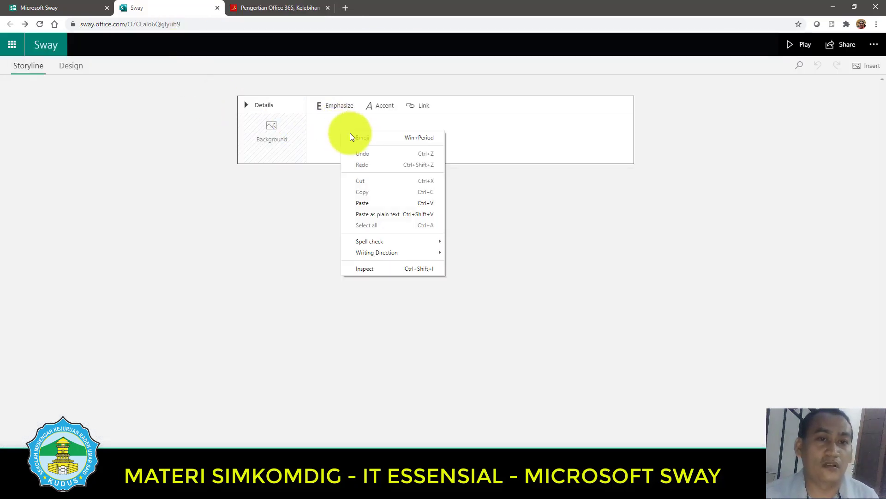
{"action": "left_click", "coordinate": [375, 214]}
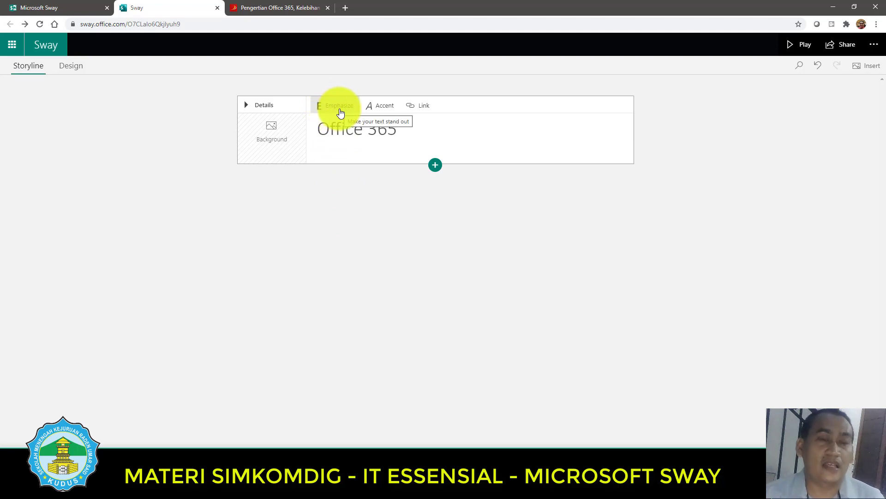
- Apply Emphasize formatting to the whole "Office 365" title
{"action": "double_click", "coordinate": [396, 130]}
{"action": "left_click_drag", "start_coordinate": [349, 129], "coordinate": [310, 129]}
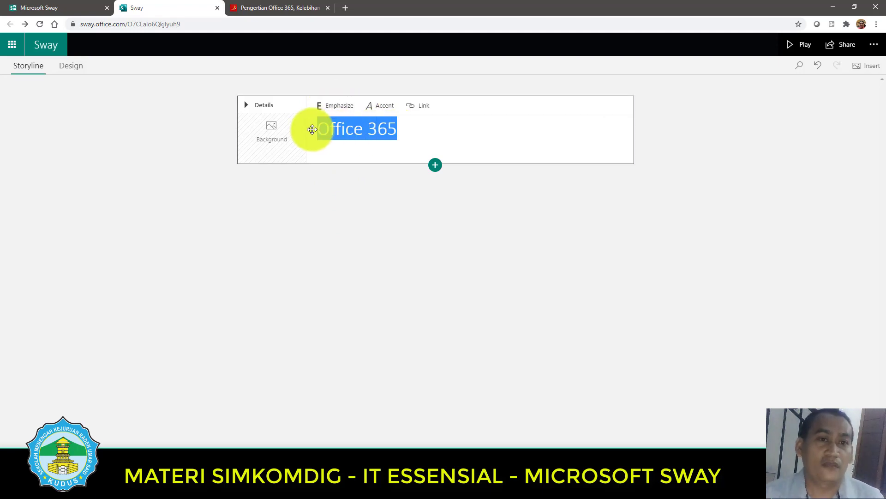
{"action": "left_click", "coordinate": [338, 112]}
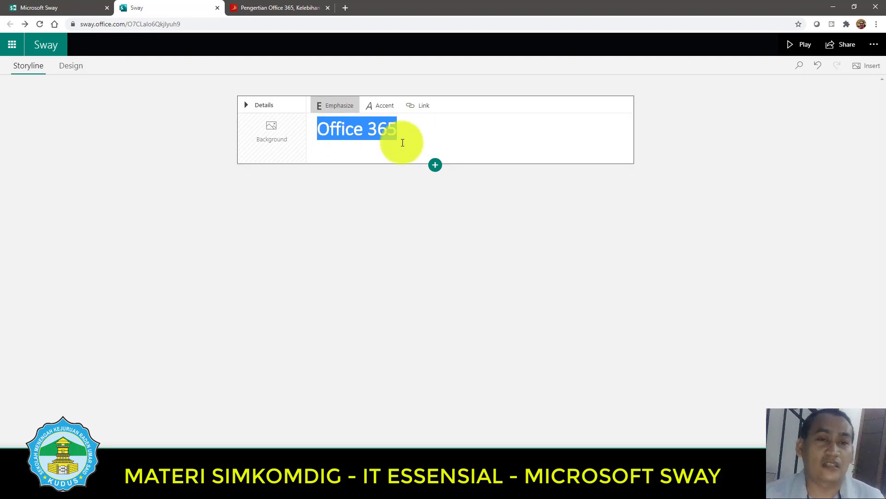
{"action": "left_click", "coordinate": [401, 137]}
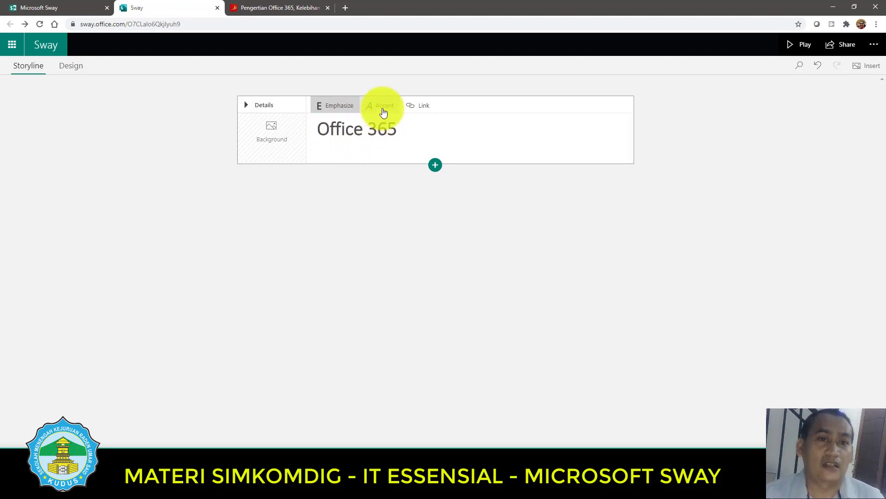
- Try Accent formatting on the whole "Office 365" title and remove it again
{"action": "left_click_drag", "start_coordinate": [414, 130], "coordinate": [311, 130]}
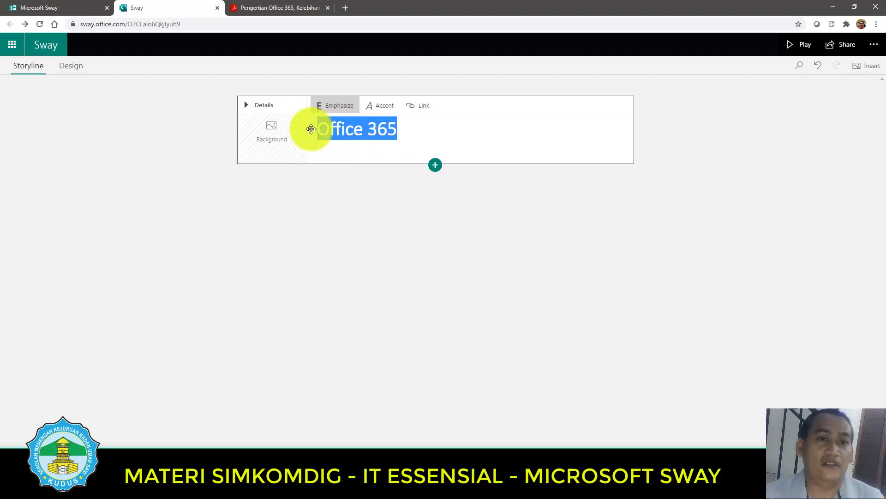
{"action": "left_click", "coordinate": [384, 108]}
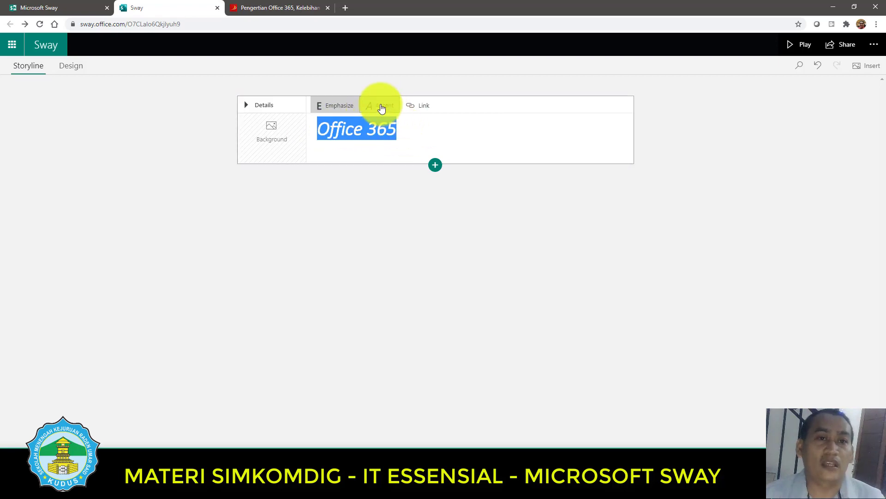
{"action": "left_click", "coordinate": [382, 106]}
{"action": "left_click", "coordinate": [452, 138]}
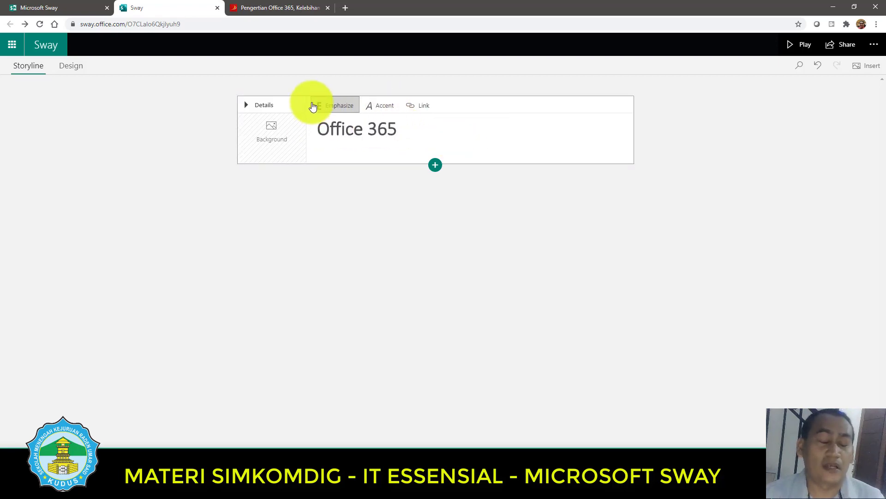
- Add a text card below the title and copy the blog article's first three paragraphs, starting at "Microsoft office selalu meluncurkan"
{"action": "left_click", "coordinate": [434, 167]}
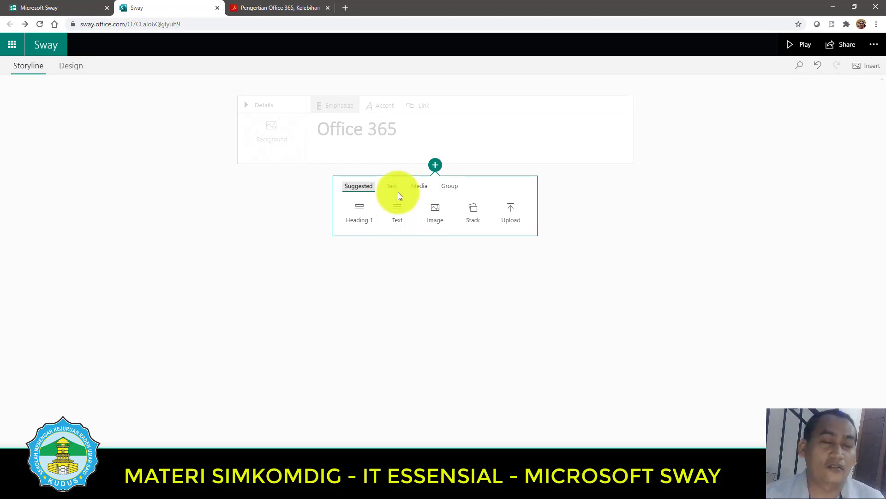
{"action": "left_click", "coordinate": [397, 211]}
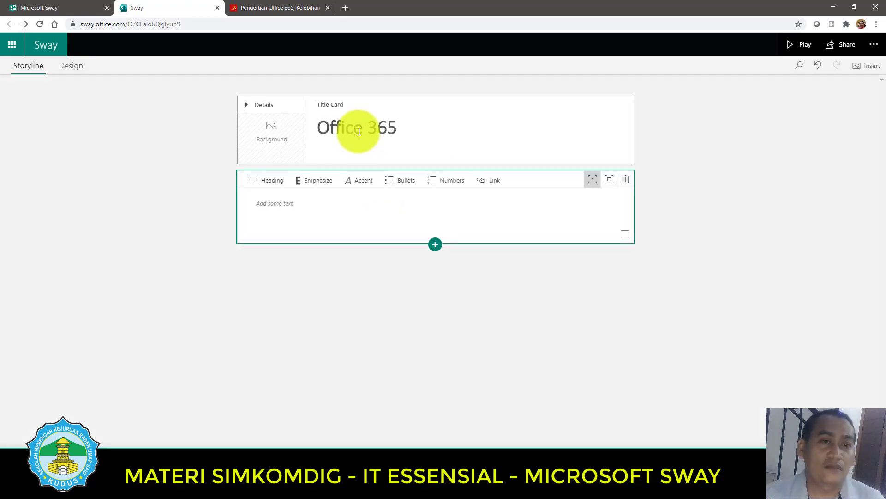
{"action": "left_click", "coordinate": [277, 7]}
{"action": "scroll", "coordinate": [367, 211], "scroll_direction": "down", "scroll_amount": 1}
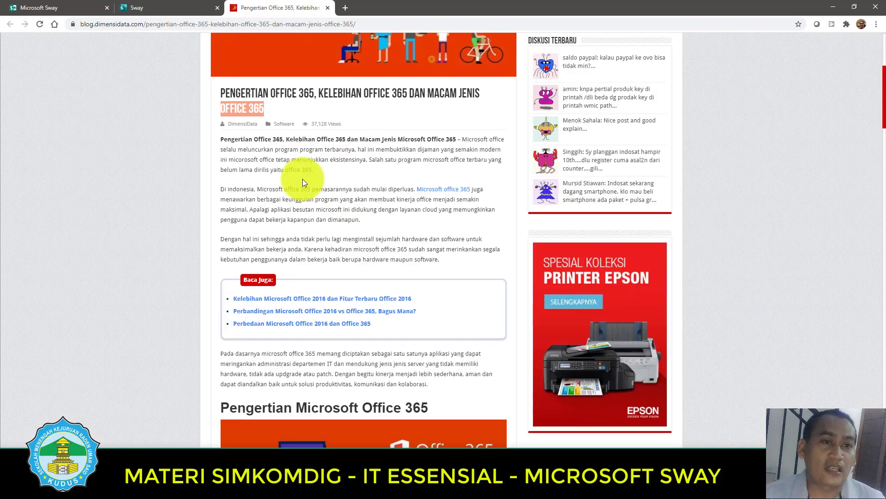
{"action": "left_click_drag", "start_coordinate": [463, 138], "coordinate": [452, 263]}
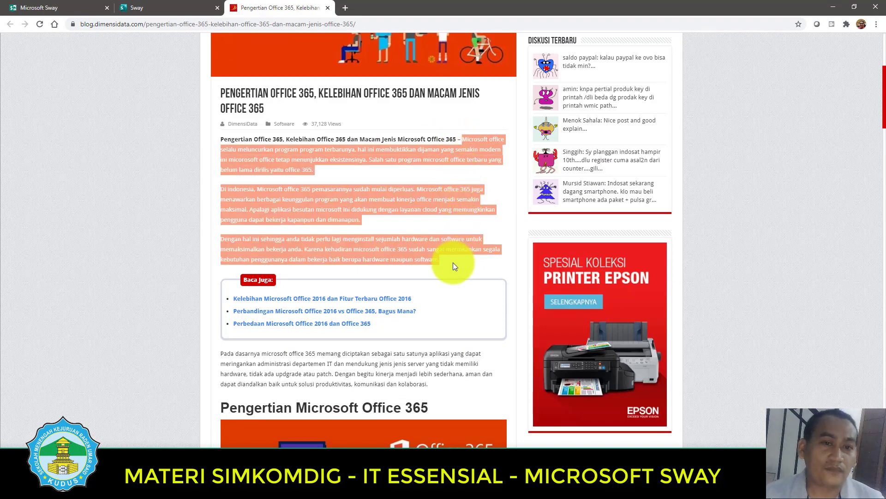
{"action": "right_click", "coordinate": [320, 208]}
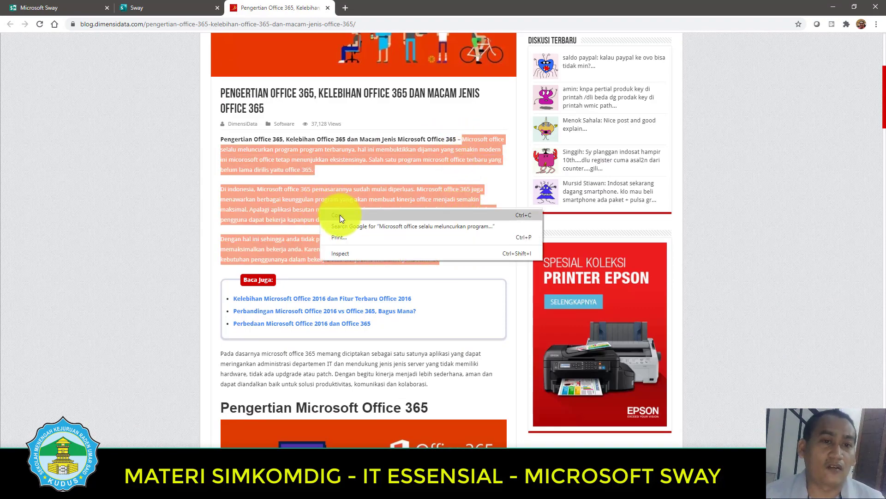
{"action": "left_click", "coordinate": [340, 214]}
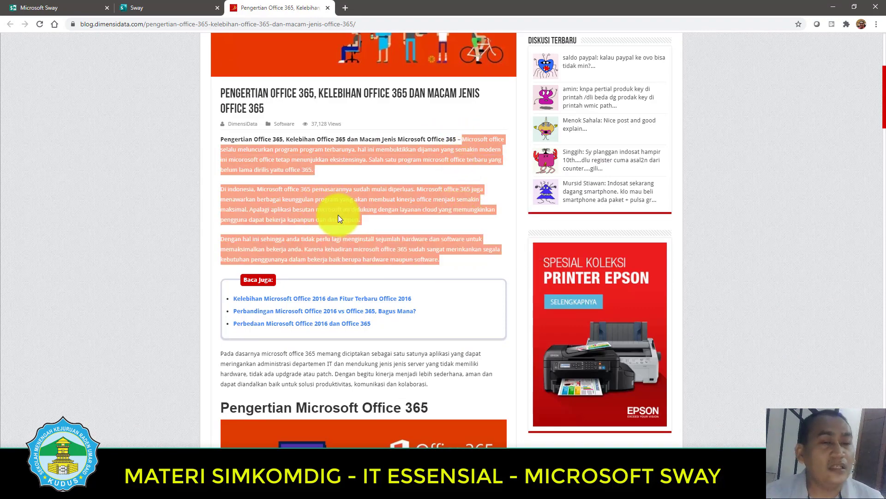
- Paste the copied article paragraphs as plain text into the empty text card in Sway
{"action": "left_click", "coordinate": [159, 6]}
{"action": "left_click", "coordinate": [293, 178]}
{"action": "left_click", "coordinate": [269, 207]}
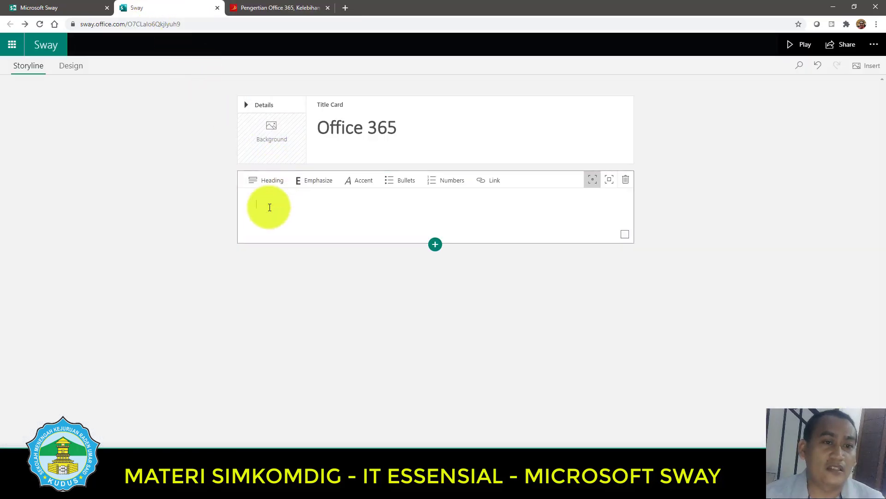
{"action": "right_click", "coordinate": [271, 206]}
{"action": "left_click", "coordinate": [314, 295]}
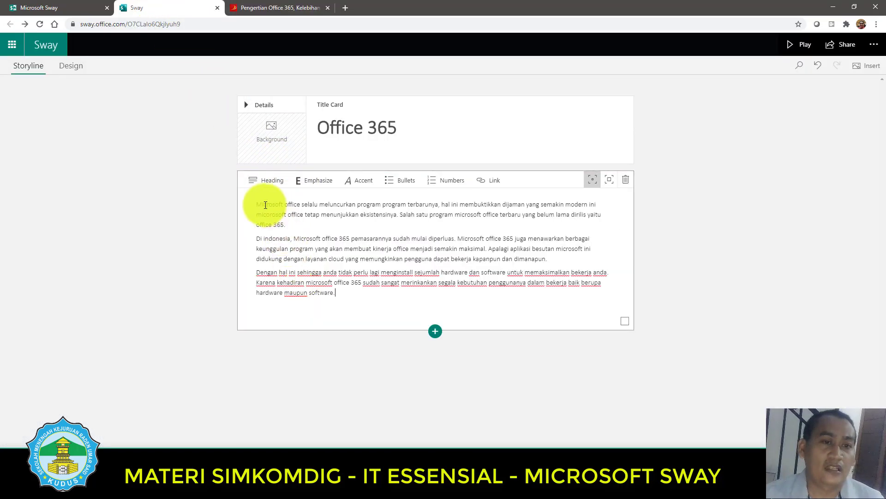
- Copy the article paragraph starting "Pada dasarnya microsoft office 365" and paste it as plain text on a new line ending the text card
{"action": "left_click", "coordinate": [268, 6]}
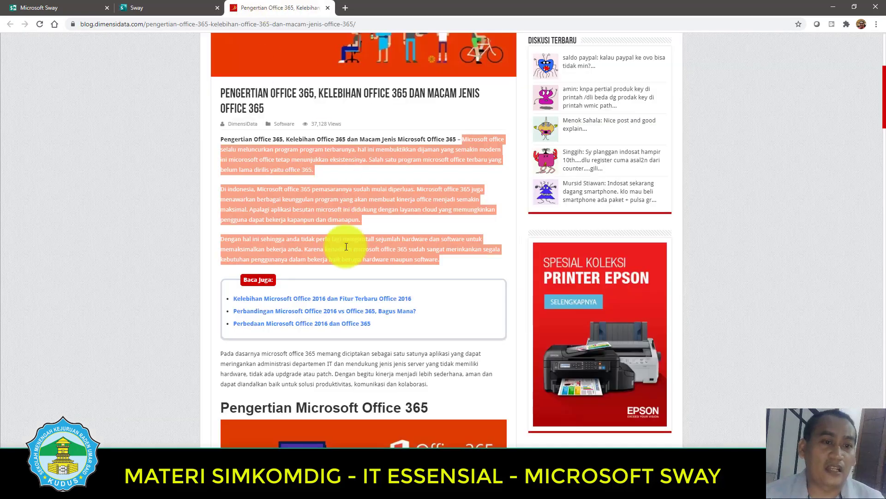
{"action": "scroll", "coordinate": [333, 307], "scroll_direction": "down", "scroll_amount": 2}
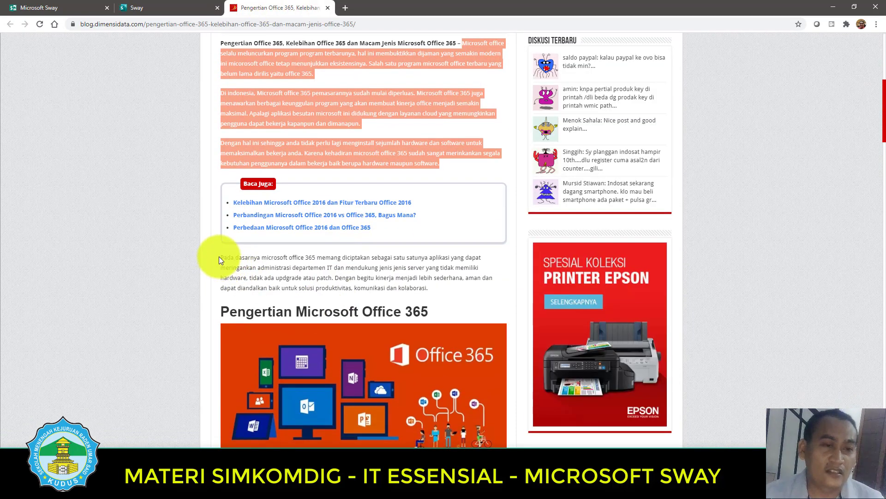
{"action": "left_click_drag", "start_coordinate": [219, 257], "coordinate": [442, 289]}
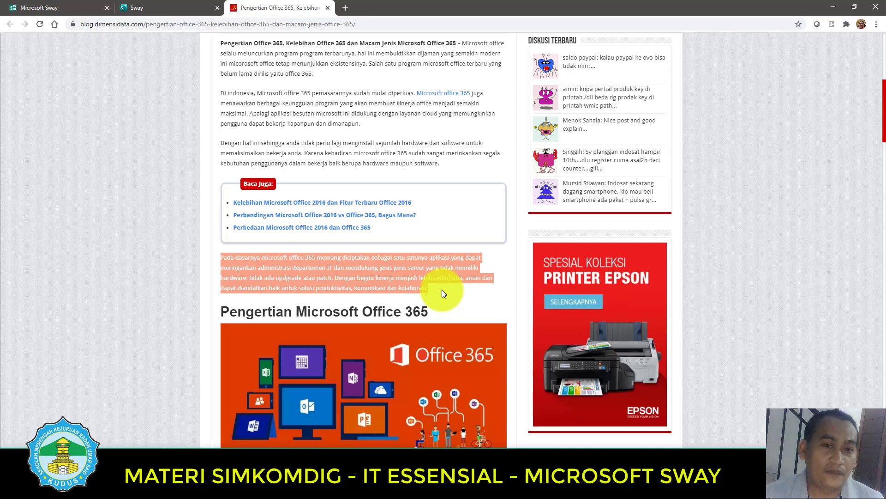
{"action": "right_click", "coordinate": [392, 279]}
{"action": "left_click", "coordinate": [401, 284]}
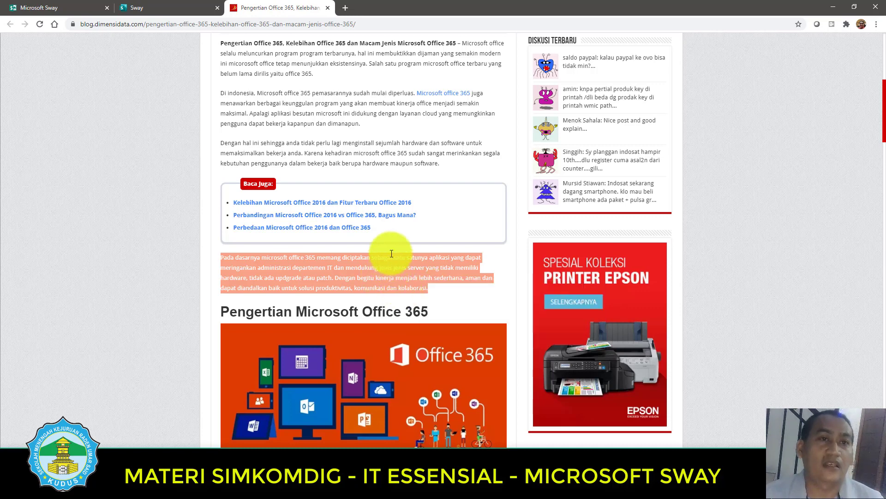
{"action": "left_click", "coordinate": [132, 7]}
{"action": "left_click", "coordinate": [350, 297]}
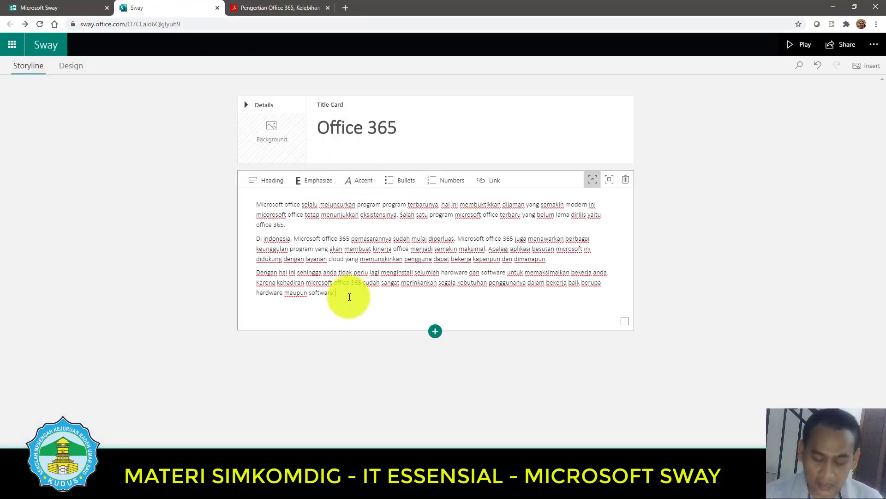
{"action": "type", "text": "."}
{"action": "key", "text": "Return"}
{"action": "right_click", "coordinate": [283, 307]}
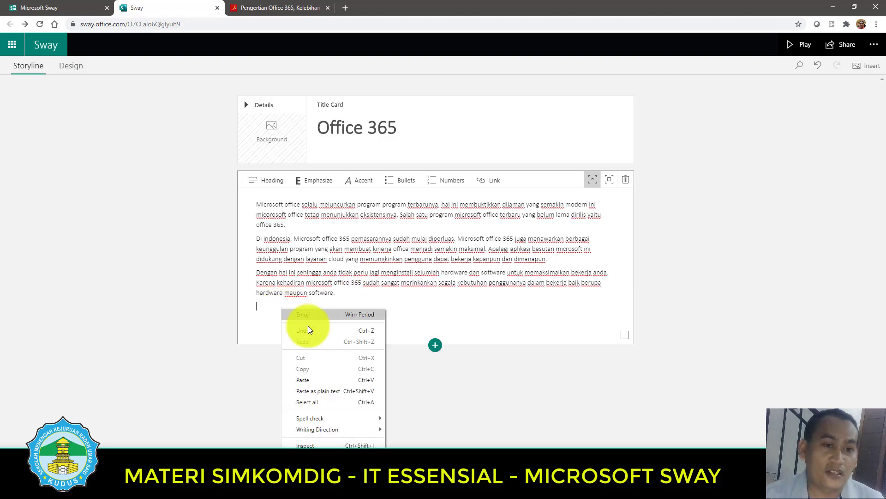
{"action": "left_click", "coordinate": [308, 390]}
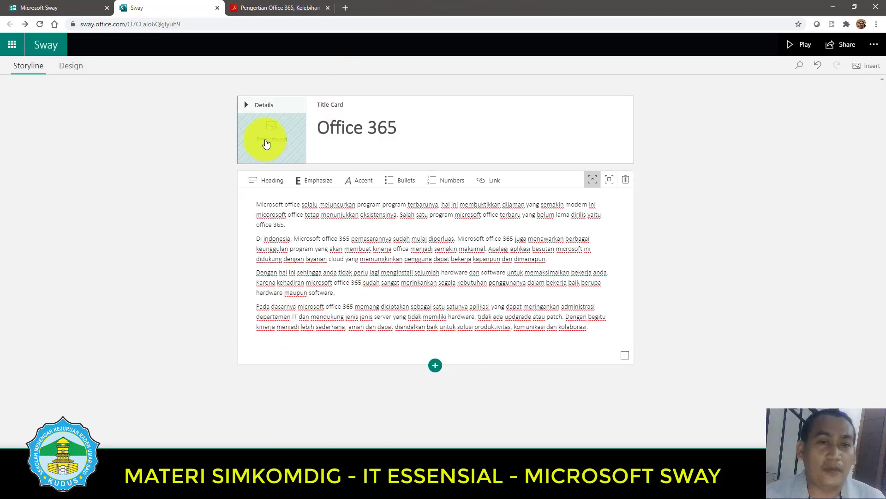
- Open the background image picker for the title card and view the available content sources
{"action": "left_click", "coordinate": [266, 144]}
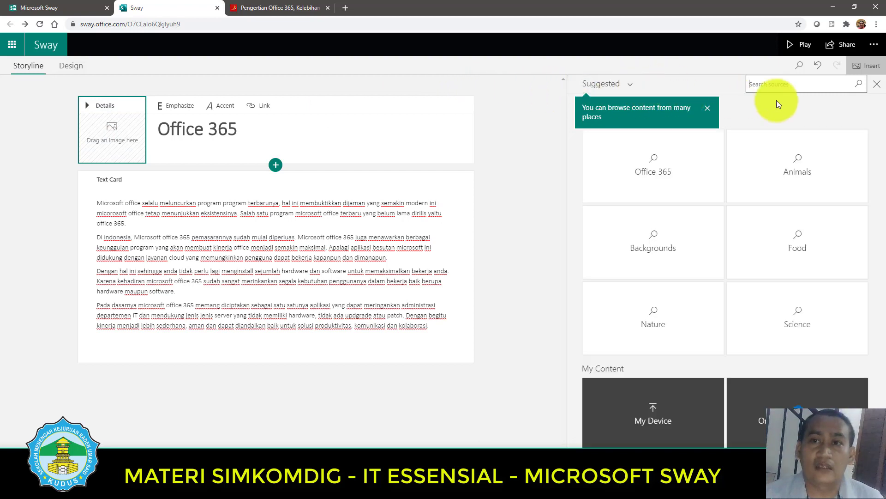
{"action": "left_click", "coordinate": [791, 87]}
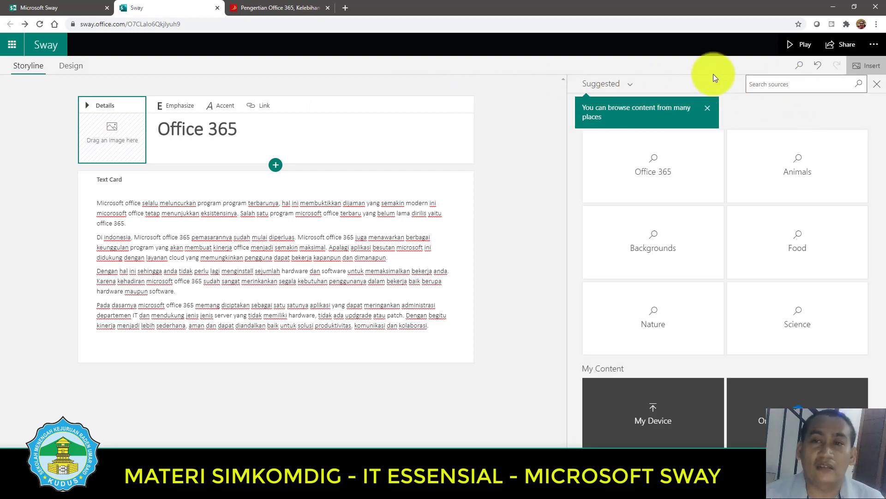
{"action": "left_click", "coordinate": [633, 85]}
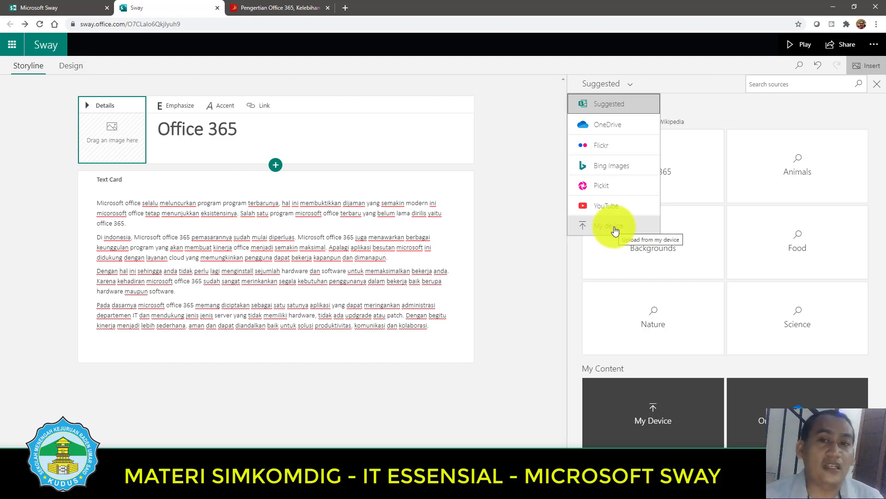
{"action": "left_click", "coordinate": [762, 85]}
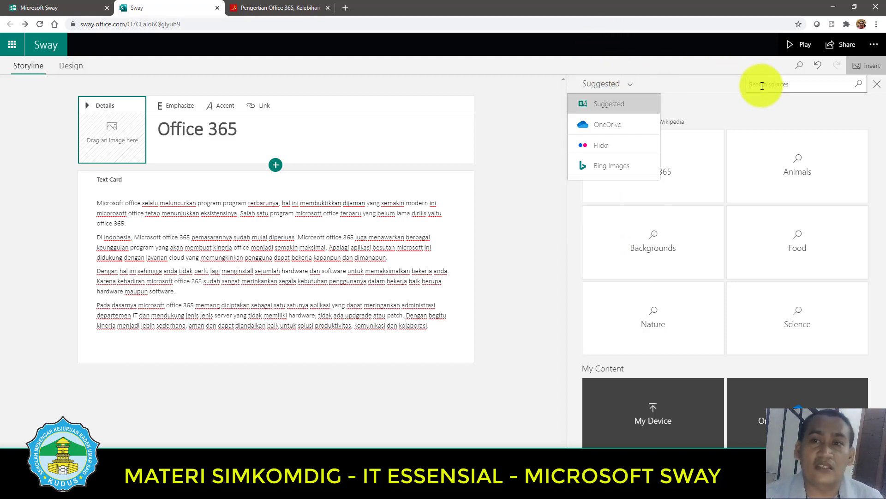
- Set the image source to Bing Images and search it for "office 365"
{"action": "left_click", "coordinate": [622, 86]}
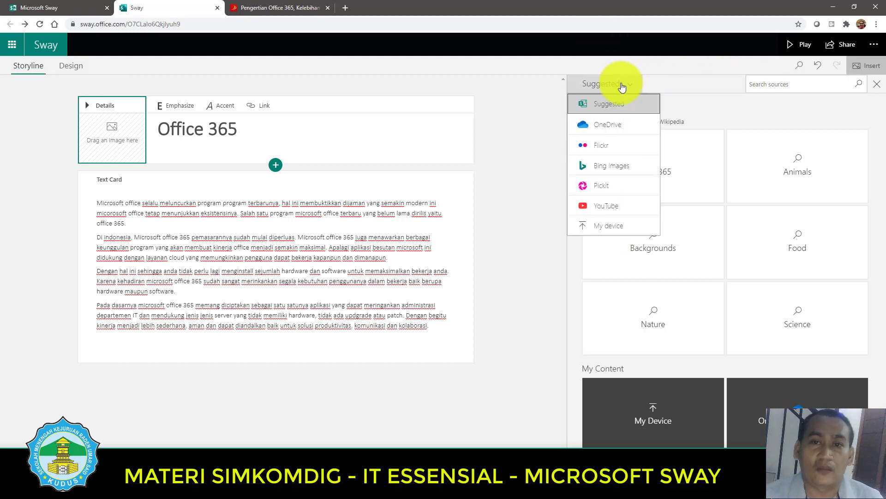
{"action": "left_click", "coordinate": [605, 166]}
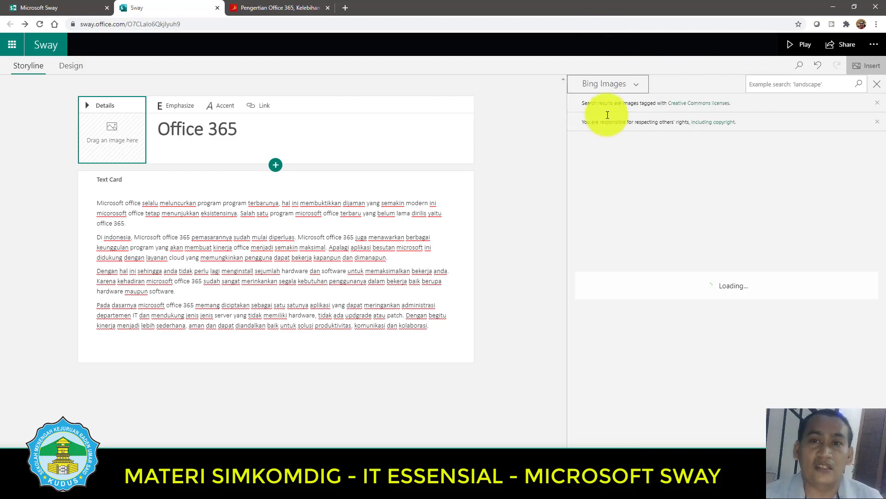
{"action": "left_click", "coordinate": [785, 85]}
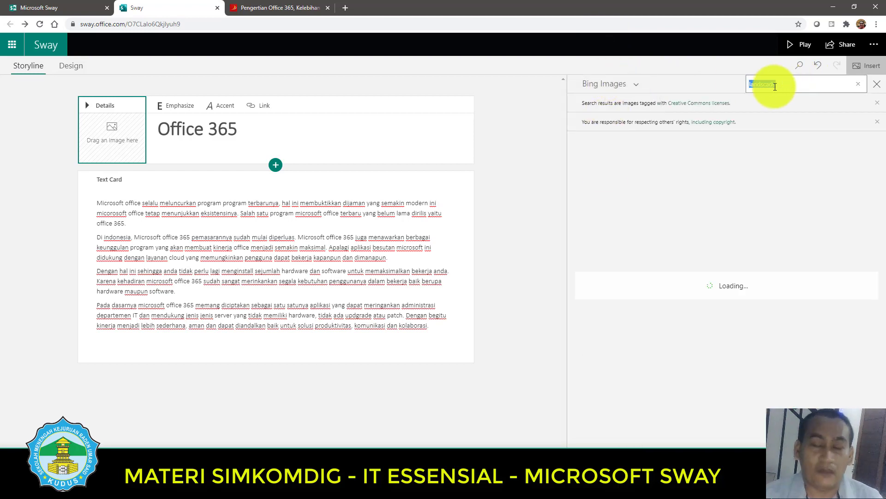
{"action": "type", "text": "offi"}
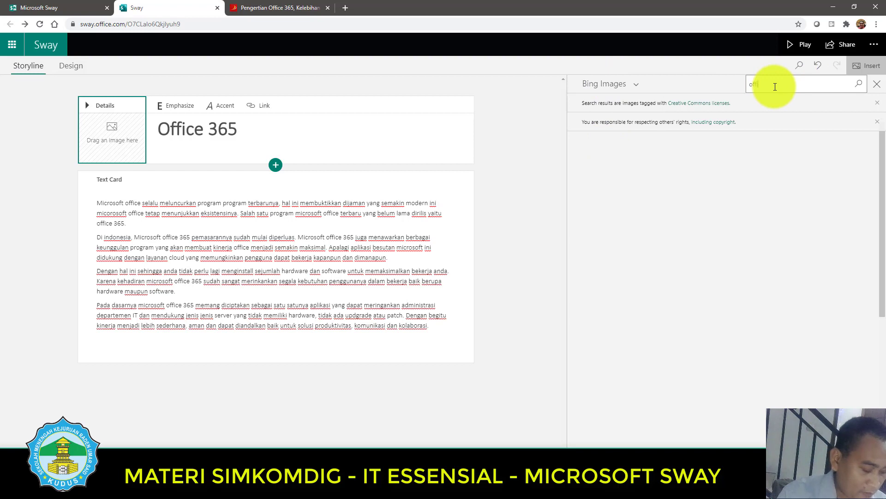
{"action": "type", "text": "ce 365"}
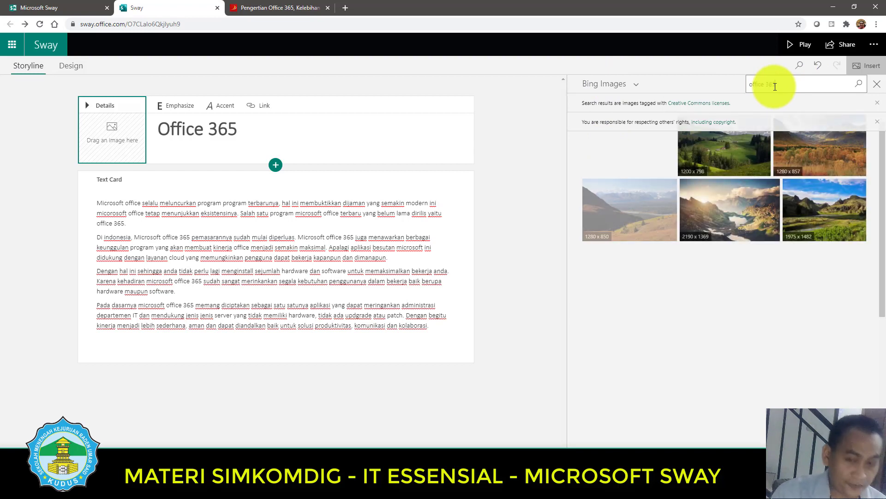
{"action": "key", "text": "Return"}
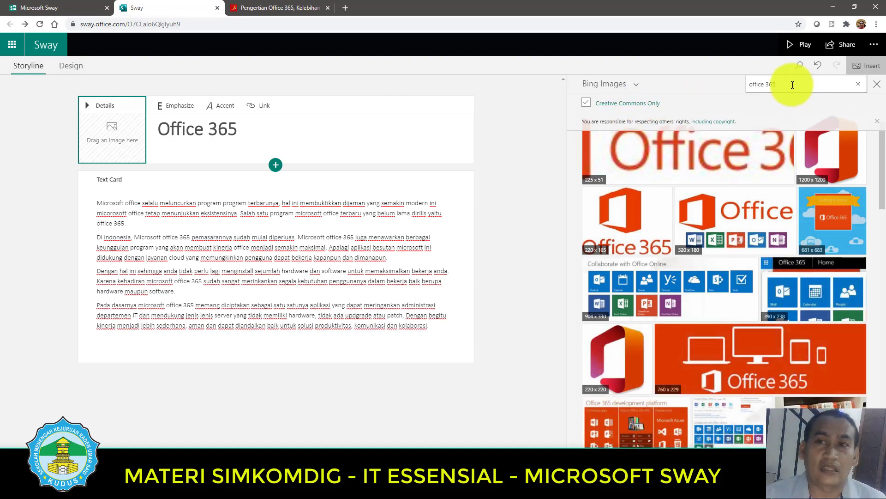
- Set the 1600 x 901 orange image of clouds and devices from the Bing results as the title card's background
{"action": "scroll", "coordinate": [728, 306], "scroll_direction": "down", "scroll_amount": 2}
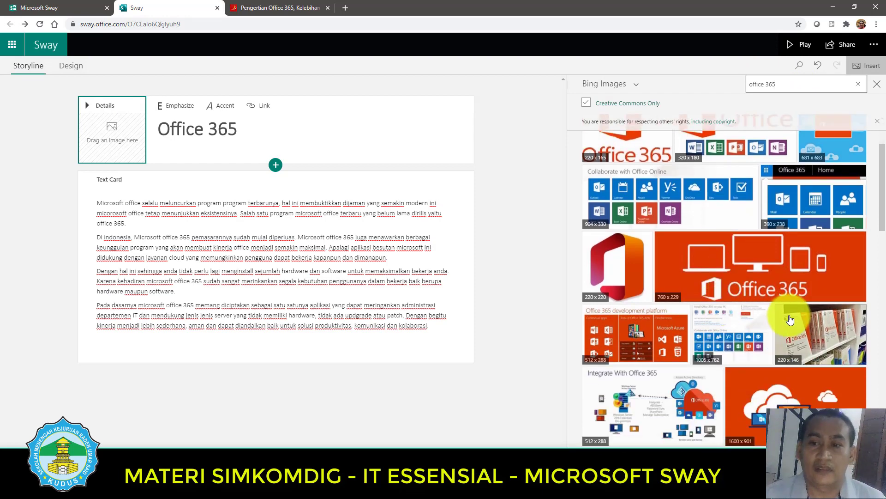
{"action": "scroll", "coordinate": [791, 319], "scroll_direction": "down", "scroll_amount": 1}
{"action": "scroll", "coordinate": [799, 300], "scroll_direction": "down", "scroll_amount": 1}
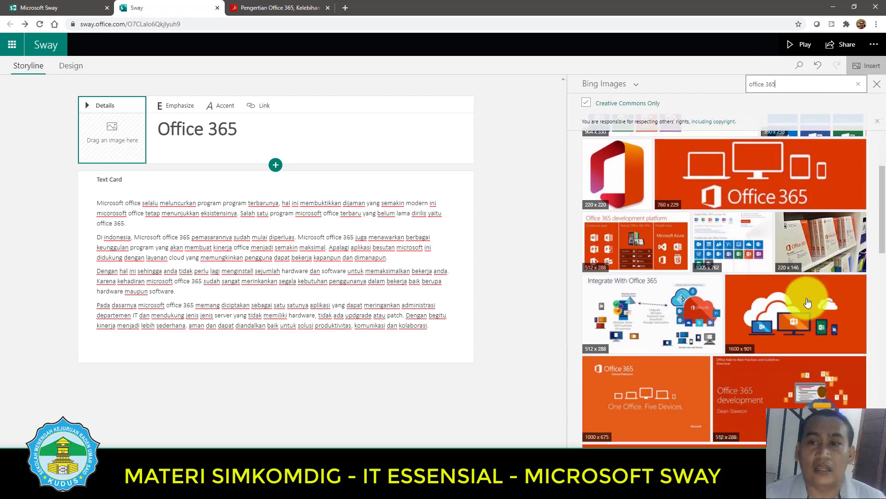
{"action": "scroll", "coordinate": [782, 328], "scroll_direction": "down", "scroll_amount": 1}
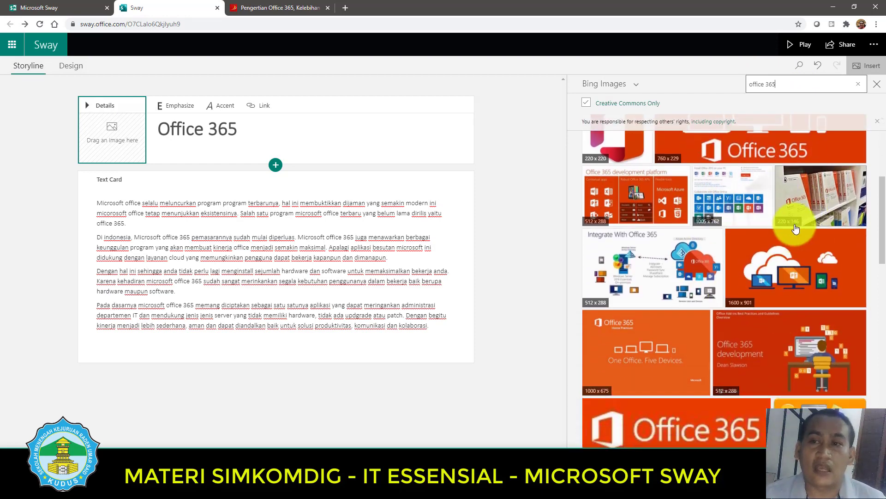
{"action": "scroll", "coordinate": [794, 236], "scroll_direction": "up", "scroll_amount": 1}
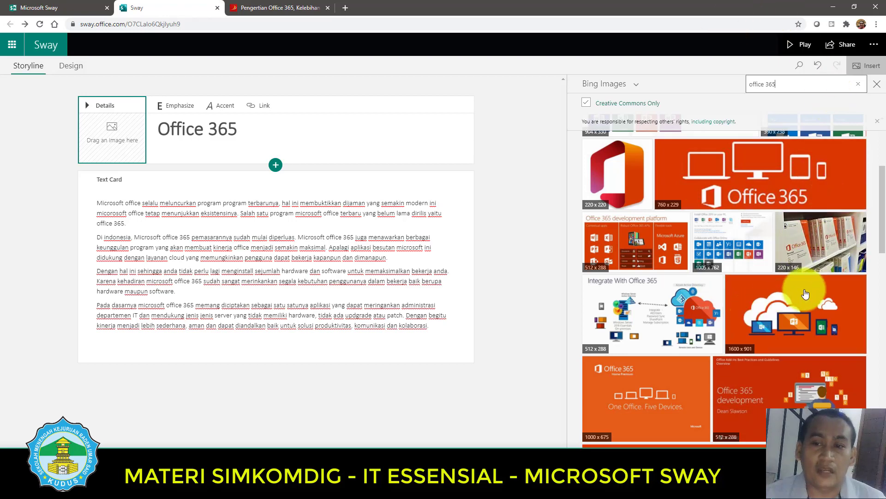
{"action": "scroll", "coordinate": [801, 291], "scroll_direction": "down", "scroll_amount": 1}
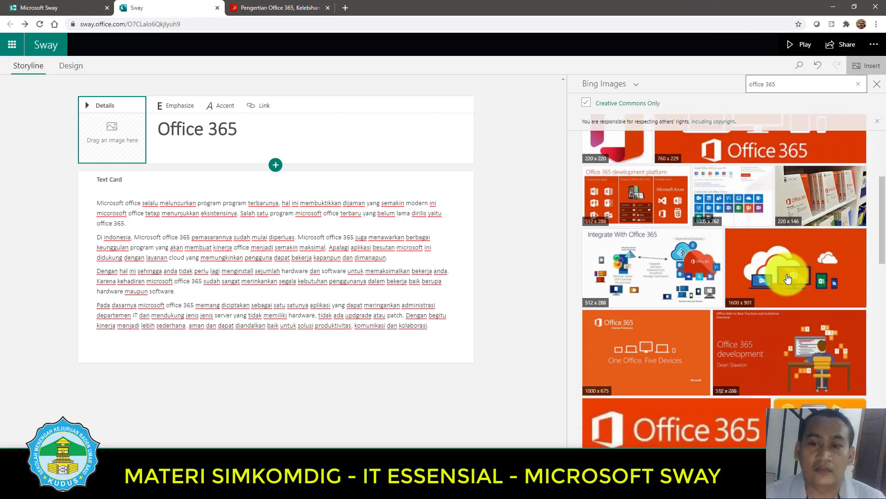
{"action": "scroll", "coordinate": [785, 270], "scroll_direction": "down", "scroll_amount": 2}
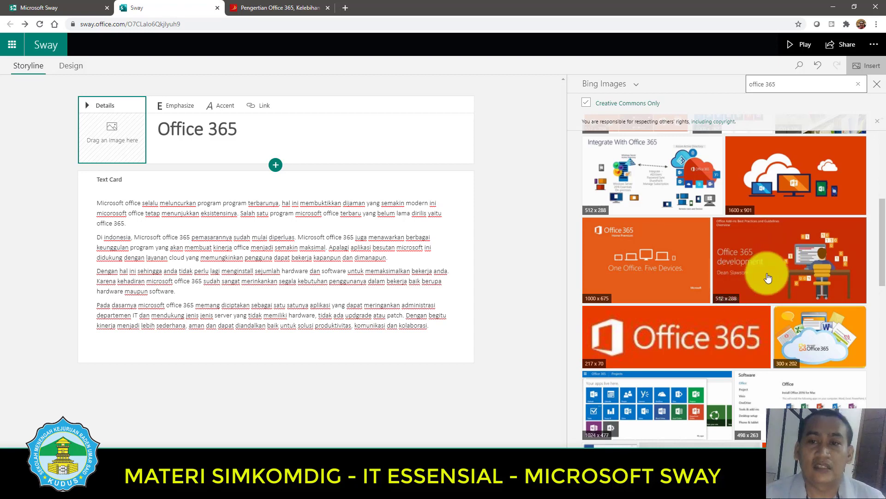
{"action": "scroll", "coordinate": [785, 273], "scroll_direction": "up", "scroll_amount": 2}
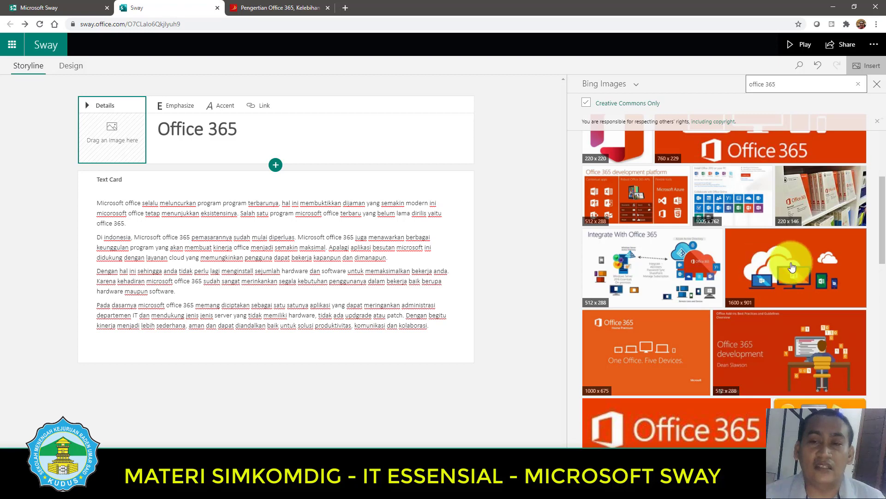
{"action": "left_click_drag", "start_coordinate": [779, 257], "coordinate": [117, 129]}
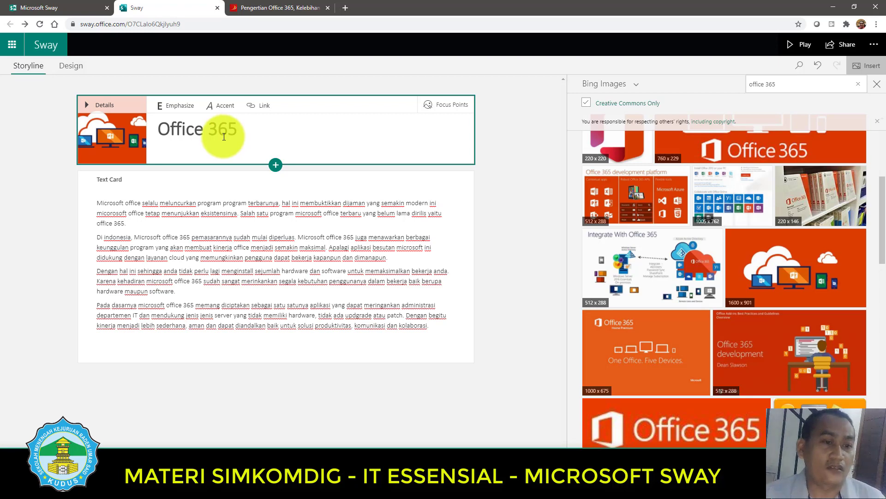
{"action": "left_click", "coordinate": [230, 231]}
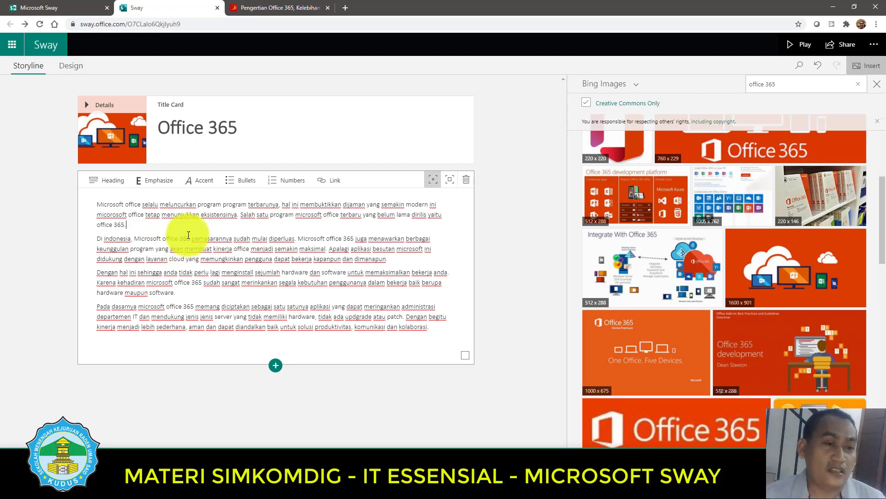
{"action": "left_click", "coordinate": [197, 128]}
{"action": "left_click", "coordinate": [193, 292]}
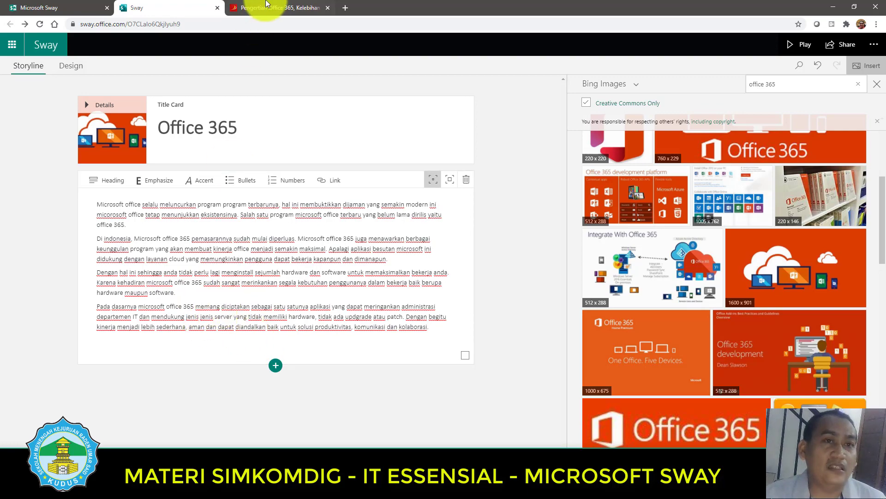
- Examine the section headings of the Office 365 blog article, from its introduction to "Paket program lengkap microsoft office 365"
{"action": "left_click", "coordinate": [277, 8]}
{"action": "scroll", "coordinate": [326, 207], "scroll_direction": "up", "scroll_amount": 5}
{"action": "scroll", "coordinate": [326, 207], "scroll_direction": "down", "scroll_amount": 2}
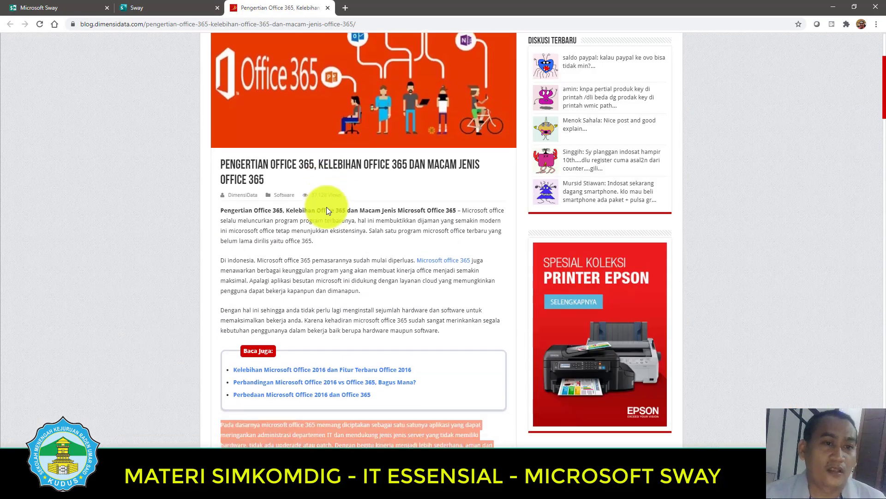
{"action": "scroll", "coordinate": [228, 243], "scroll_direction": "down", "scroll_amount": 5}
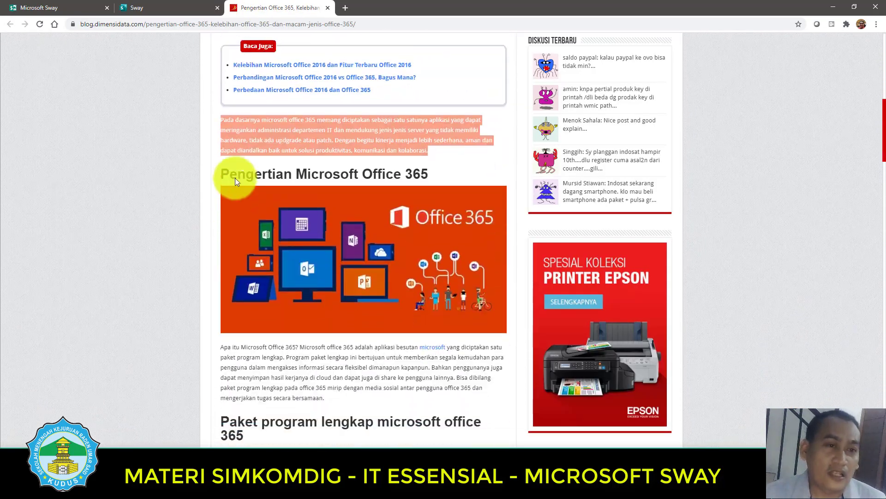
{"action": "scroll", "coordinate": [430, 175], "scroll_direction": "down", "scroll_amount": 1}
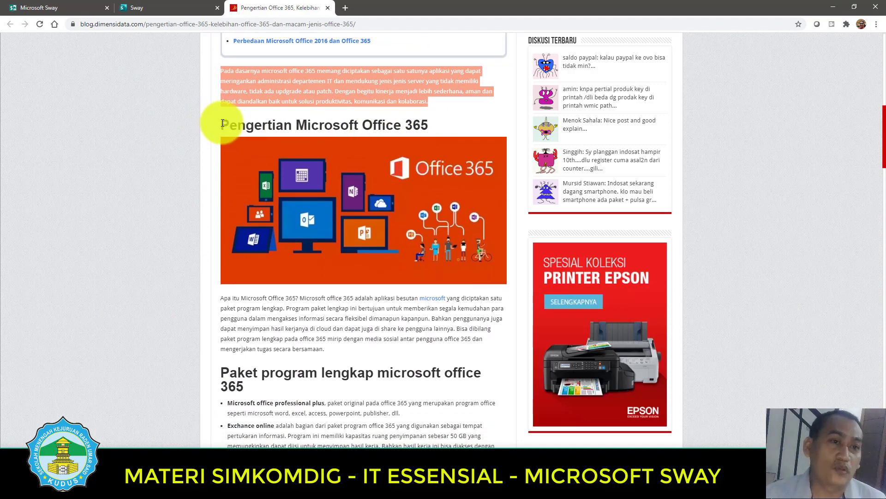
{"action": "left_click_drag", "start_coordinate": [222, 124], "coordinate": [435, 121]}
{"action": "scroll", "coordinate": [435, 122], "scroll_direction": "down", "scroll_amount": 2}
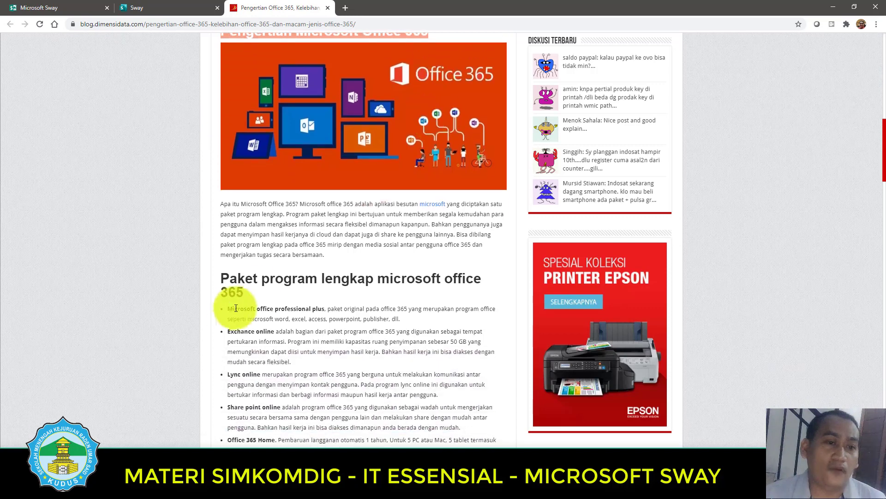
{"action": "left_click_drag", "start_coordinate": [225, 274], "coordinate": [277, 287]}
{"action": "scroll", "coordinate": [277, 278], "scroll_direction": "up", "scroll_amount": 4}
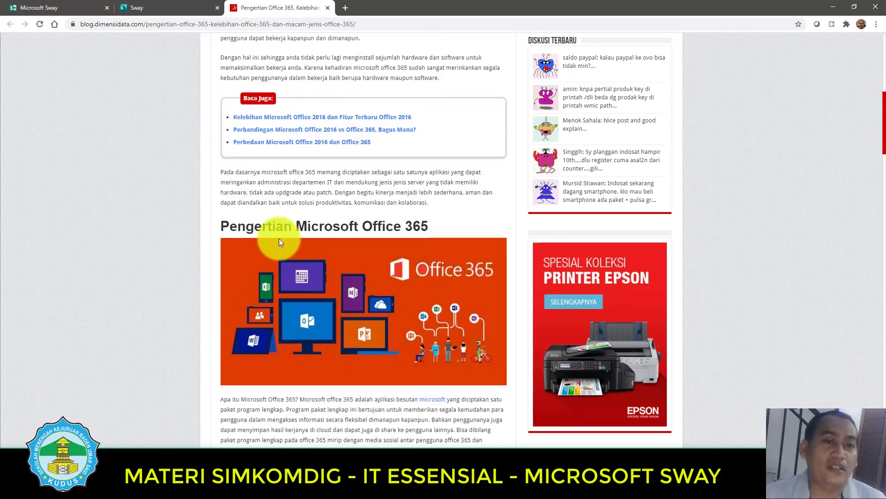
{"action": "scroll", "coordinate": [239, 229], "scroll_direction": "up", "scroll_amount": 4}
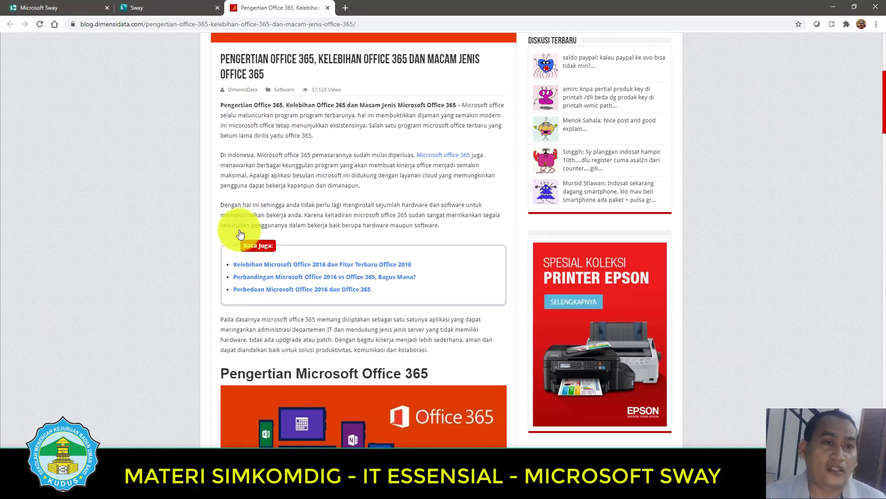
{"action": "scroll", "coordinate": [239, 229], "scroll_direction": "down", "scroll_amount": 4}
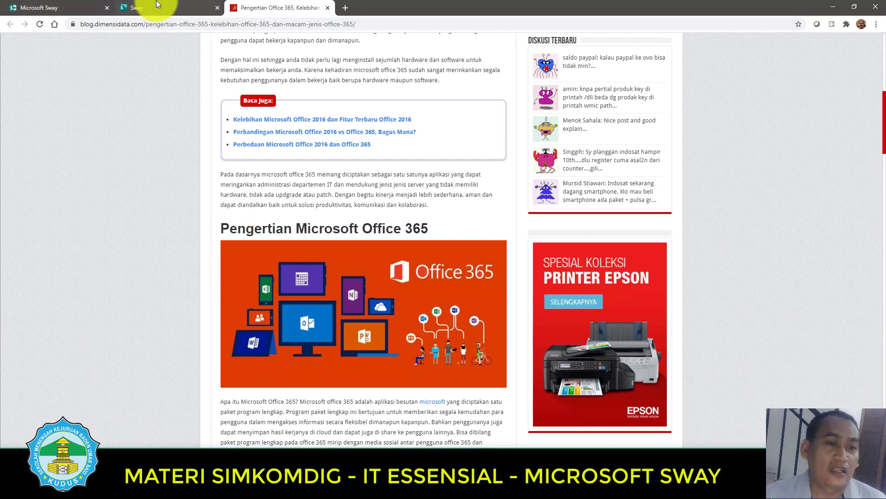
- Return to the Sway storyline and insert a Heading 1 card below the text card
{"action": "left_click", "coordinate": [138, 7]}
{"action": "left_click", "coordinate": [272, 368]}
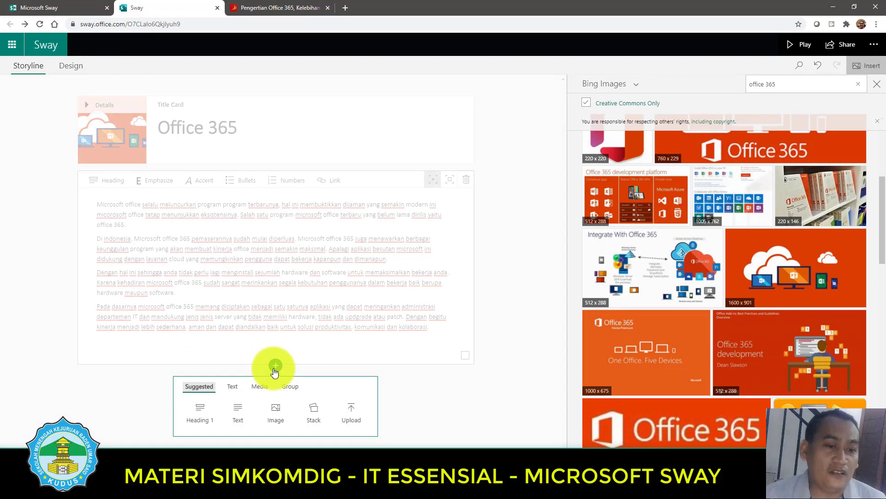
{"action": "left_click", "coordinate": [198, 417]}
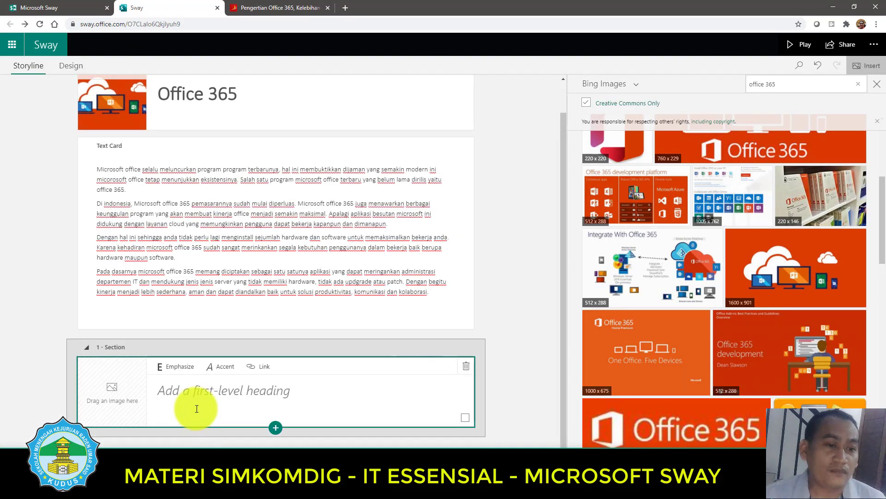
- Copy the heading "Pengertian Microsoft Office 365" from the blog article
{"action": "left_click", "coordinate": [280, 8]}
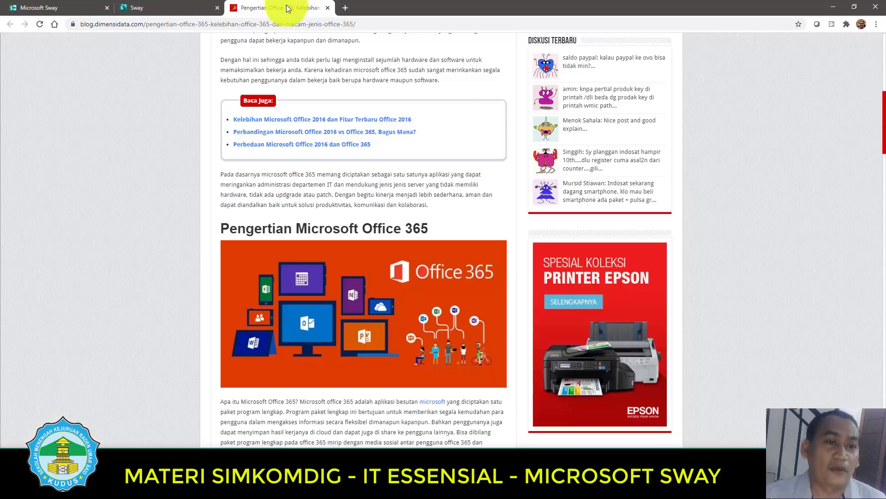
{"action": "scroll", "coordinate": [332, 216], "scroll_direction": "up", "scroll_amount": 1}
{"action": "scroll", "coordinate": [333, 216], "scroll_direction": "down", "scroll_amount": 1}
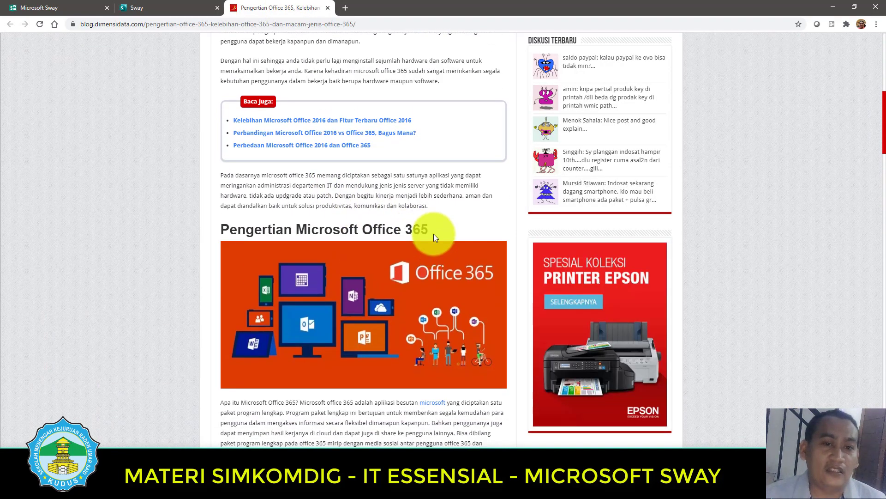
{"action": "left_click_drag", "start_coordinate": [433, 230], "coordinate": [218, 234]}
{"action": "right_click", "coordinate": [259, 233]}
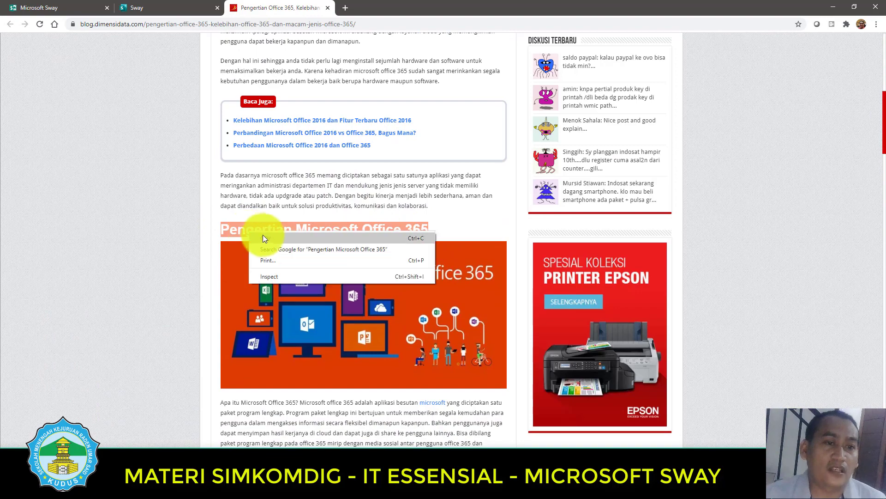
{"action": "left_click", "coordinate": [268, 237]}
- Paste the copied heading as plain text into Sway's empty first-level heading card and emphasize the whole heading
{"action": "left_click", "coordinate": [136, 7]}
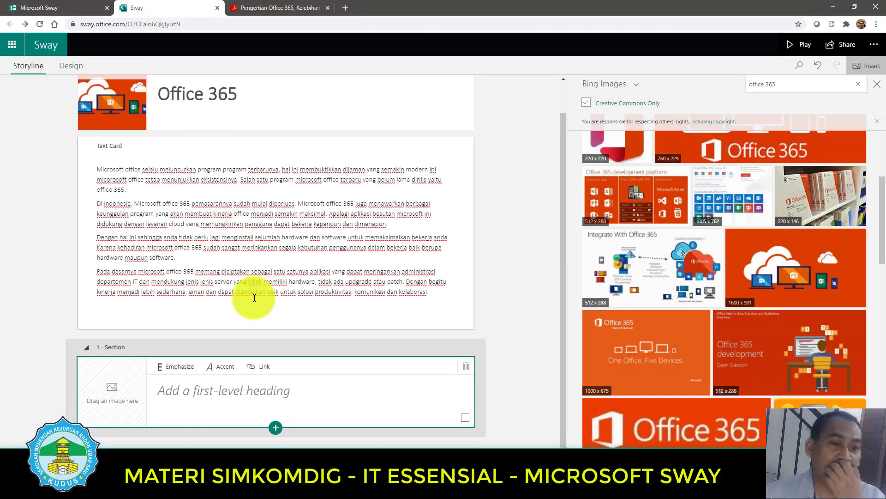
{"action": "right_click", "coordinate": [194, 396]}
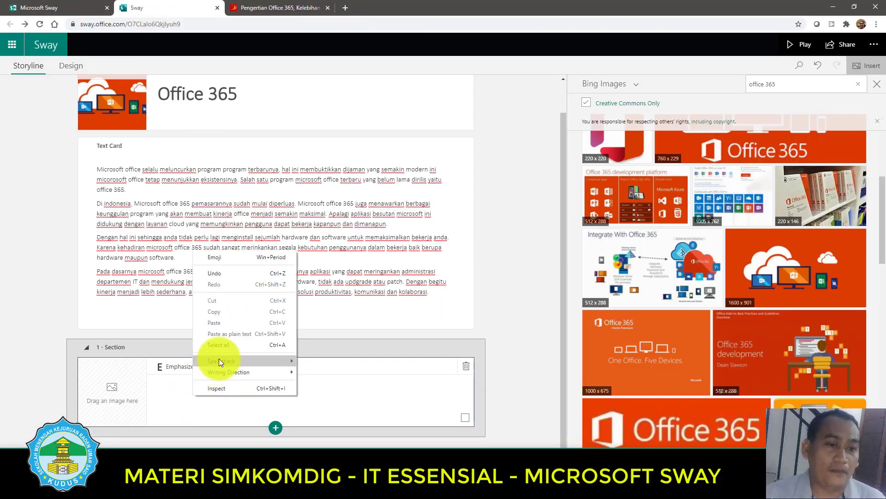
{"action": "left_click", "coordinate": [181, 411]}
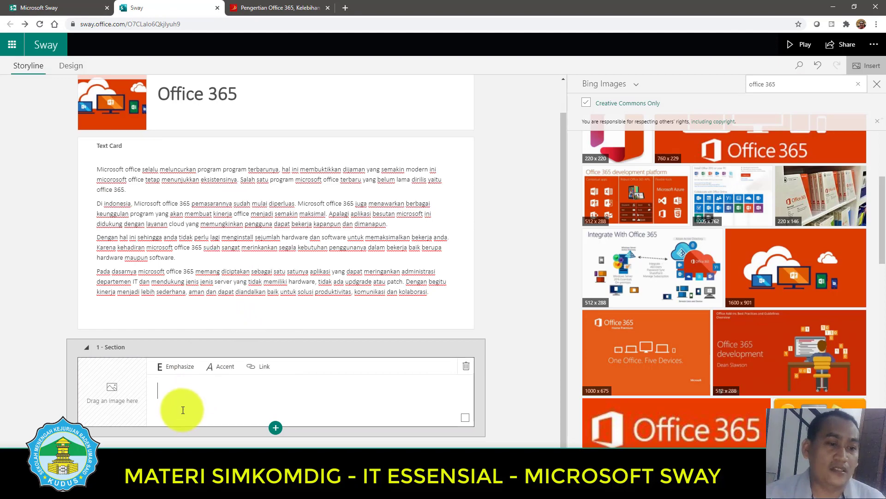
{"action": "right_click", "coordinate": [182, 410]}
{"action": "left_click", "coordinate": [201, 348]}
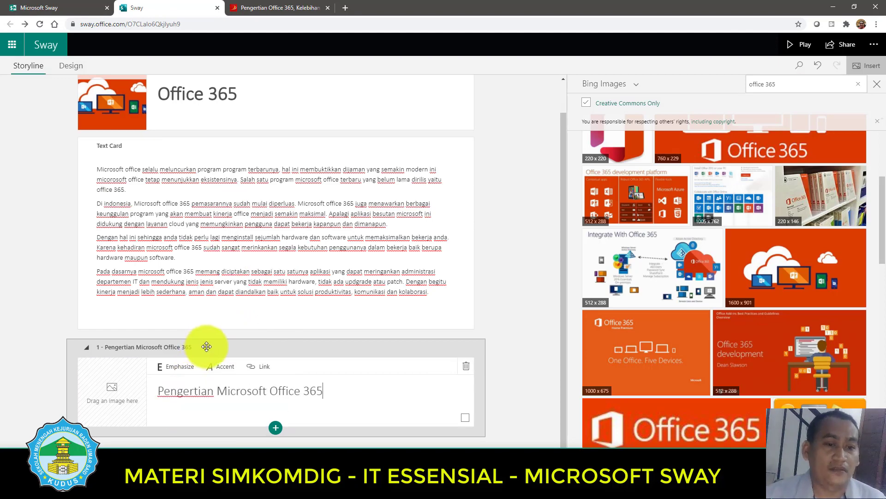
{"action": "left_click_drag", "start_coordinate": [323, 391], "coordinate": [142, 392]}
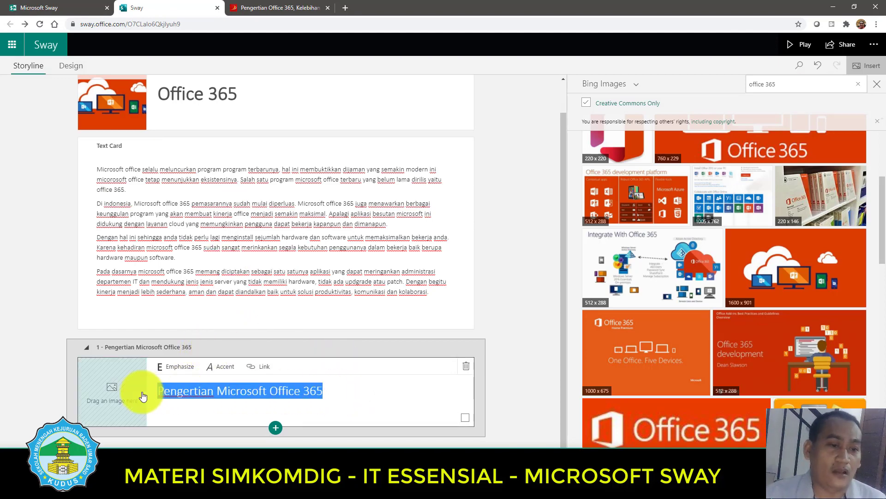
{"action": "left_click", "coordinate": [175, 366]}
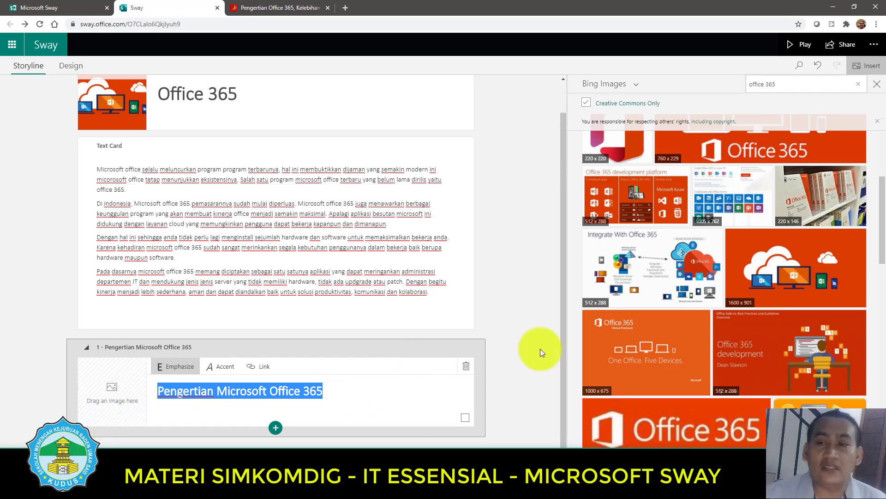
- Set the 512 x 288 orange image with the white Office logo from the Bing results as the section heading card's background
{"action": "scroll", "coordinate": [801, 294], "scroll_direction": "down", "scroll_amount": 4}
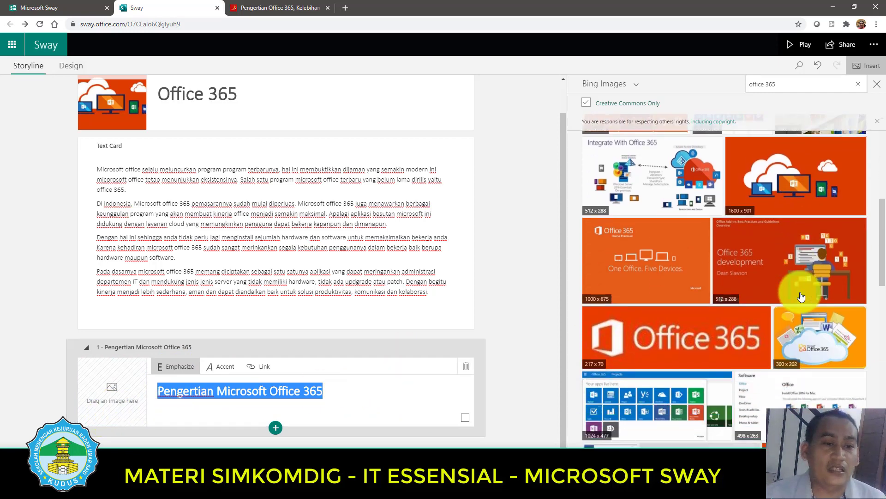
{"action": "scroll", "coordinate": [800, 296], "scroll_direction": "down", "scroll_amount": 6}
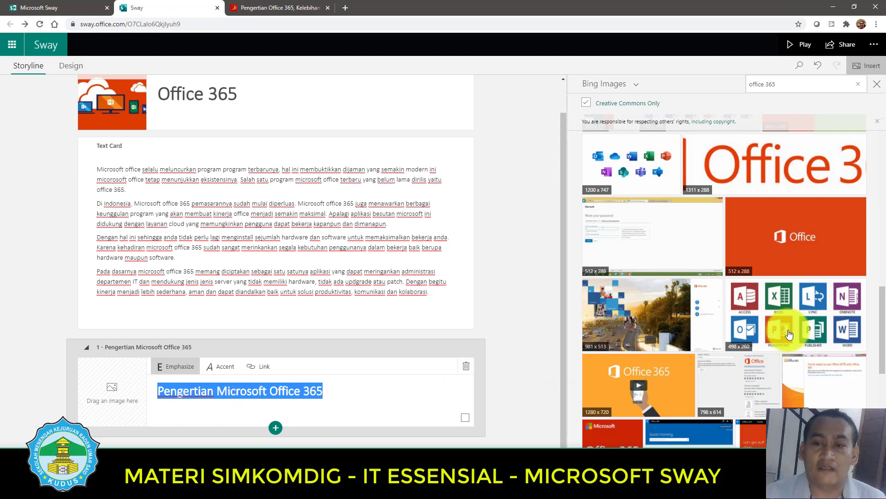
{"action": "scroll", "coordinate": [803, 332], "scroll_direction": "down", "scroll_amount": 2}
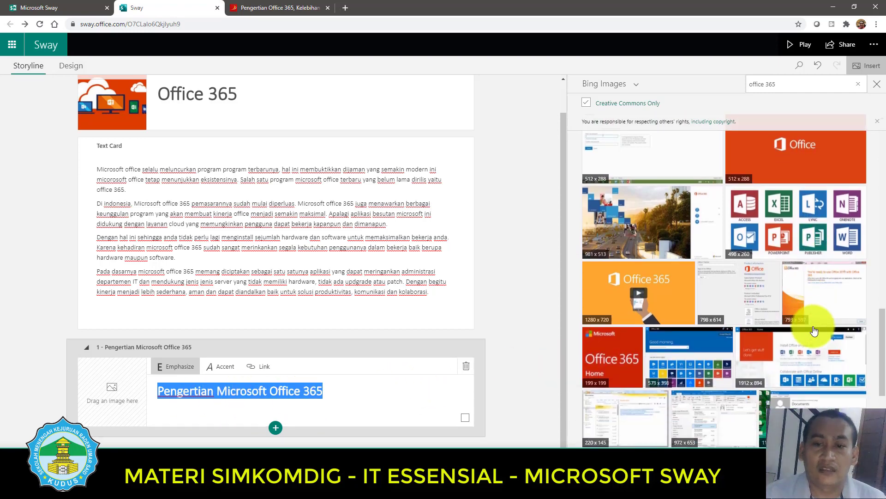
{"action": "scroll", "coordinate": [813, 326], "scroll_direction": "up", "scroll_amount": 2}
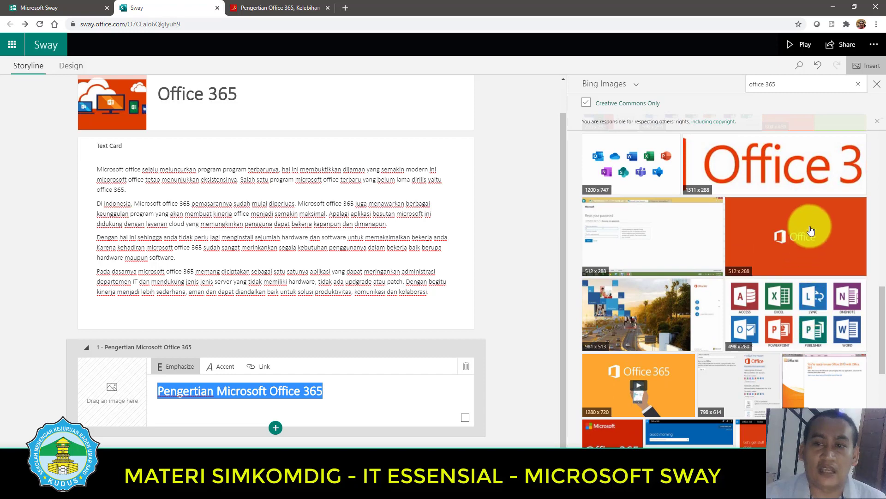
{"action": "left_click_drag", "start_coordinate": [811, 231], "coordinate": [129, 406]}
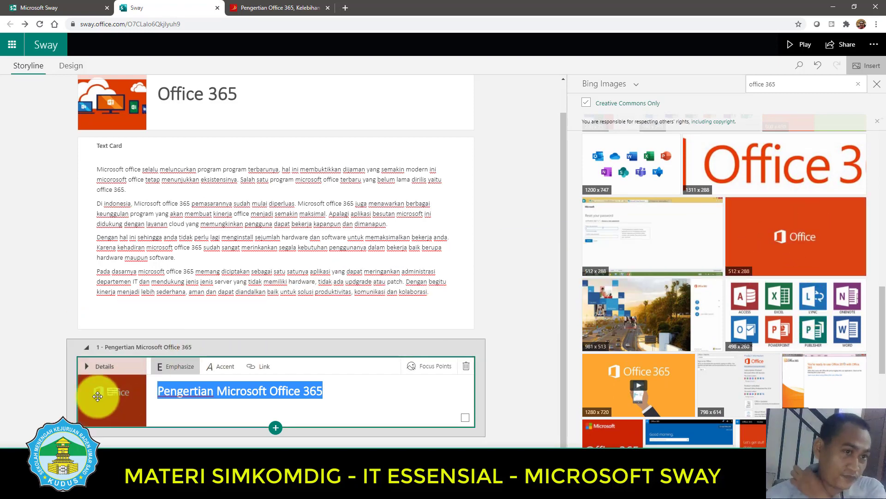
{"action": "left_click", "coordinate": [287, 388]}
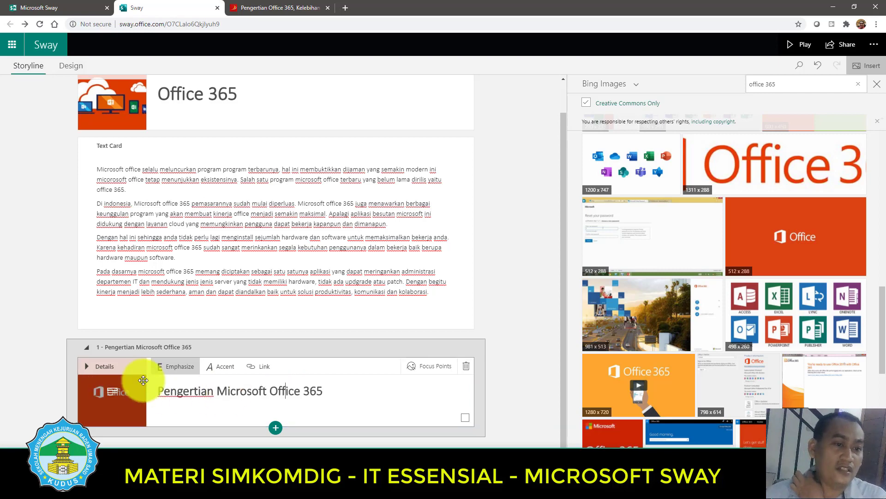
- Insert a Text card below the "Pengertian Microsoft Office 365" heading card
{"action": "left_click", "coordinate": [276, 427]}
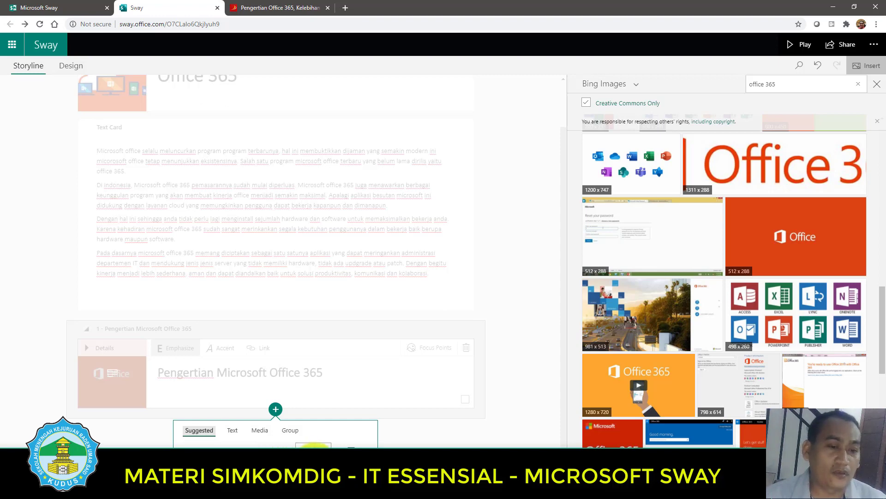
{"action": "left_click", "coordinate": [297, 431]}
{"action": "left_click", "coordinate": [259, 430]}
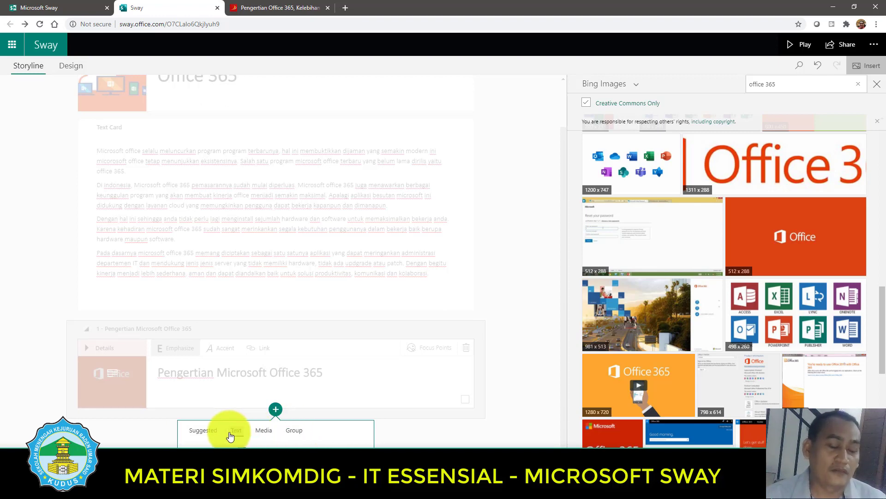
{"action": "left_click", "coordinate": [202, 430]}
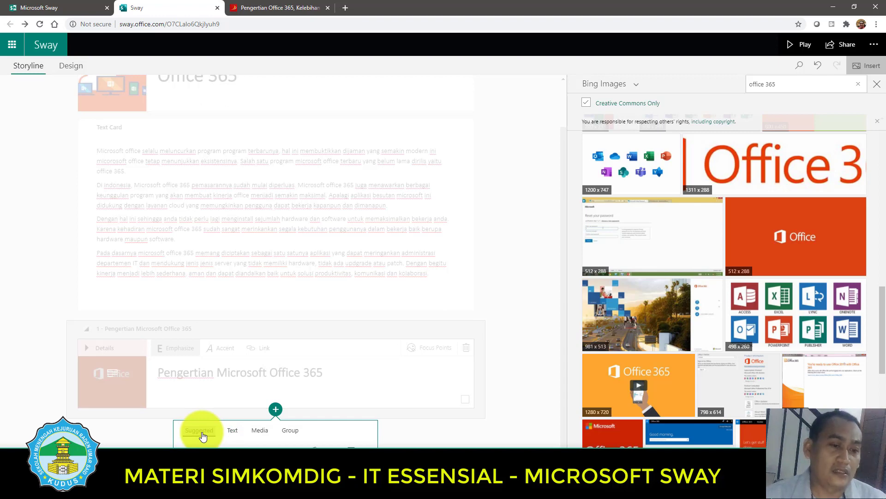
{"action": "left_click", "coordinate": [230, 433]}
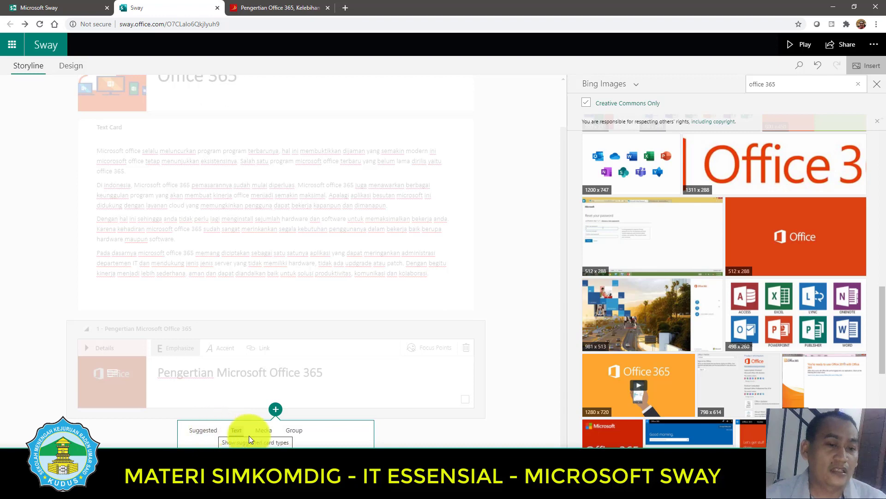
{"action": "left_click", "coordinate": [280, 447]}
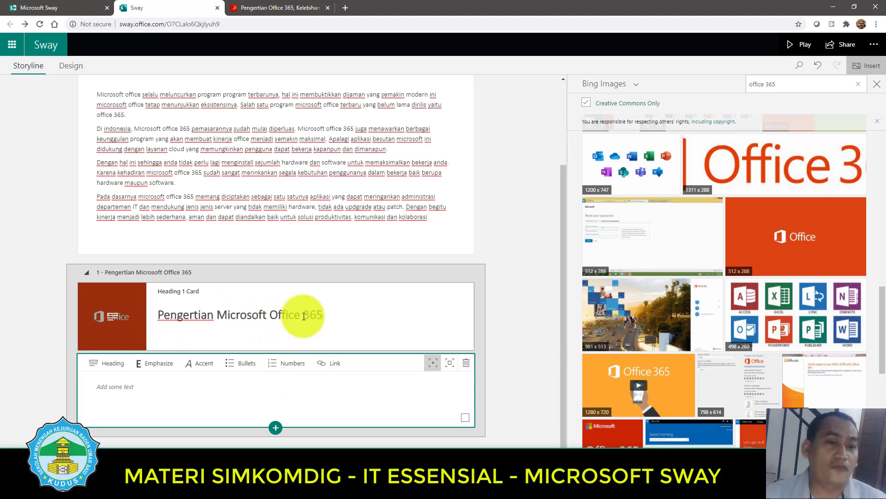
- Switch to the blog article and copy the paragraph beginning "Apa itu Microsoft Office 365?"
{"action": "left_click", "coordinate": [296, 7]}
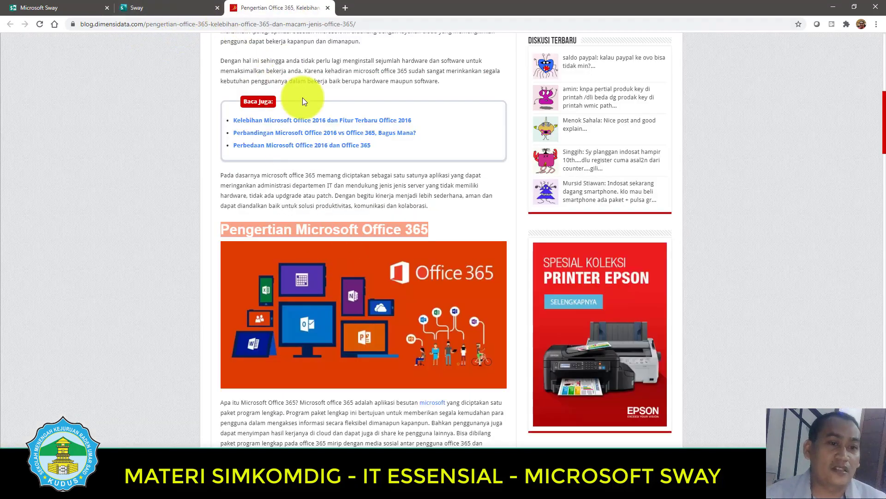
{"action": "scroll", "coordinate": [316, 193], "scroll_direction": "down", "scroll_amount": 5}
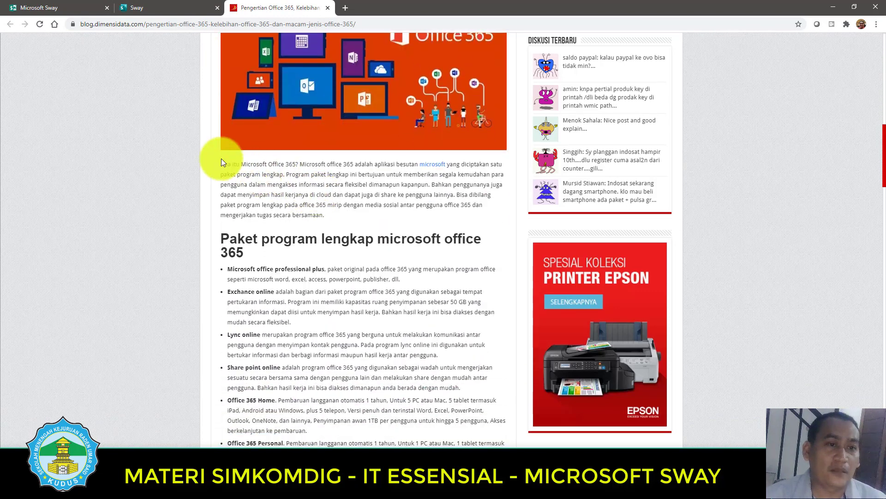
{"action": "left_click_drag", "start_coordinate": [222, 163], "coordinate": [342, 215]}
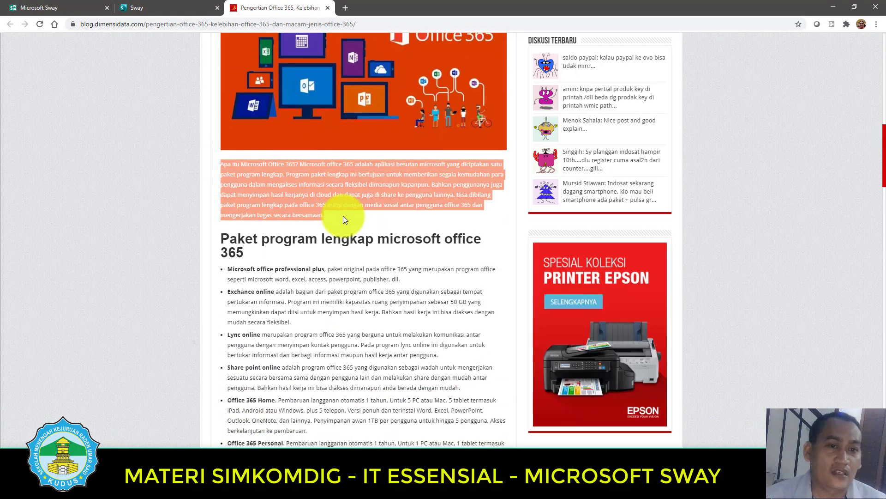
{"action": "right_click", "coordinate": [269, 193]}
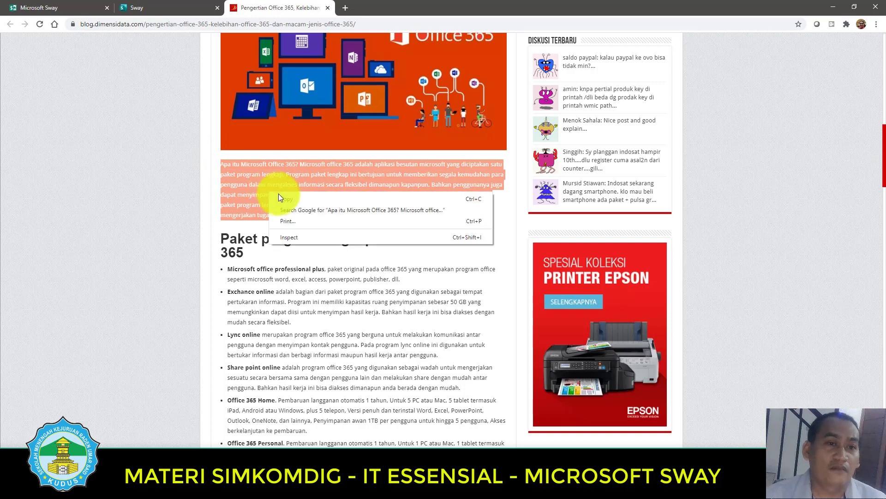
{"action": "left_click", "coordinate": [280, 198]}
{"action": "scroll", "coordinate": [281, 188], "scroll_direction": "up", "scroll_amount": 3}
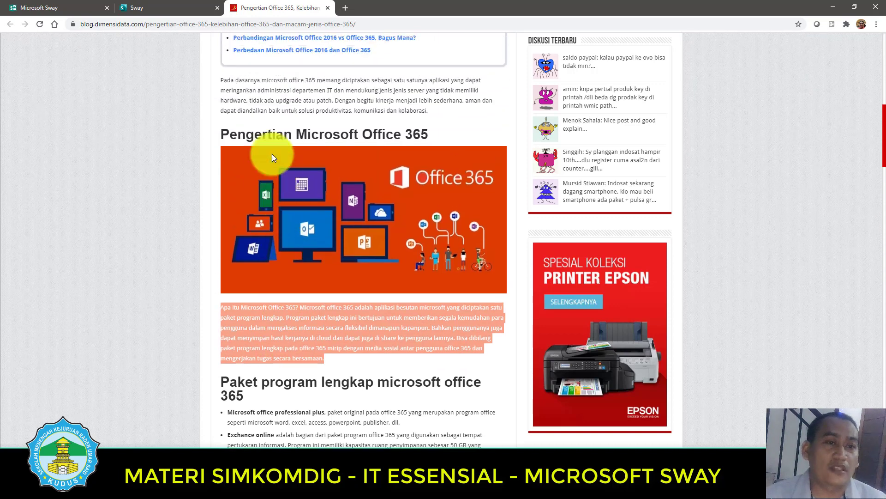
- Return to the Sway storyline and paste the copied paragraph as plain text into the empty text card
{"action": "left_click", "coordinate": [138, 8]}
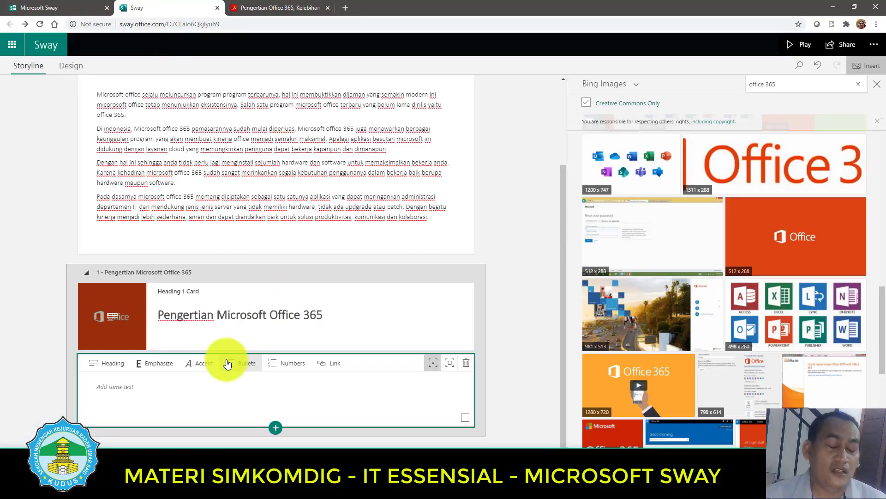
{"action": "right_click", "coordinate": [124, 396]}
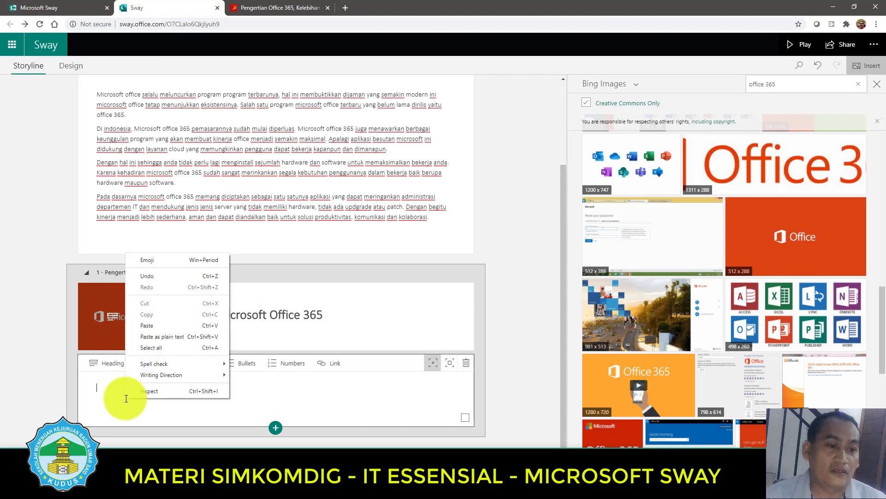
{"action": "left_click", "coordinate": [168, 337]}
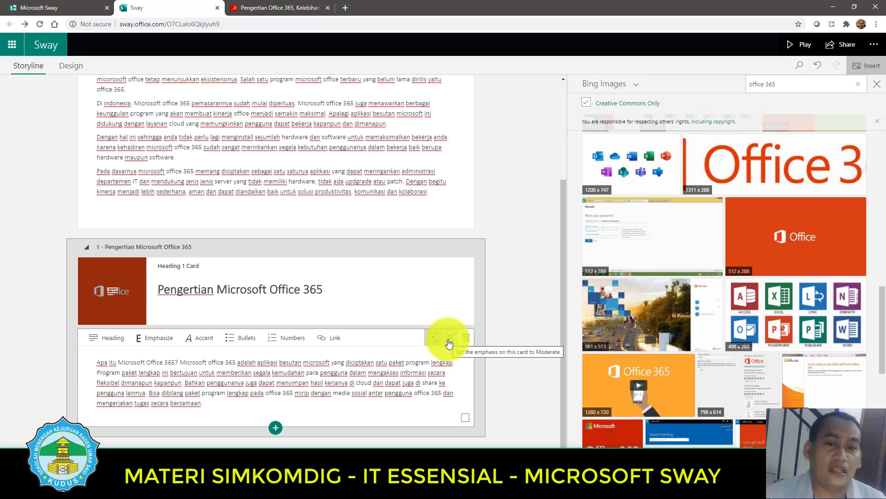
- Set the emphasis of the text card under "Pengertian Microsoft Office 365" to Moderate
{"action": "left_click", "coordinate": [213, 406]}
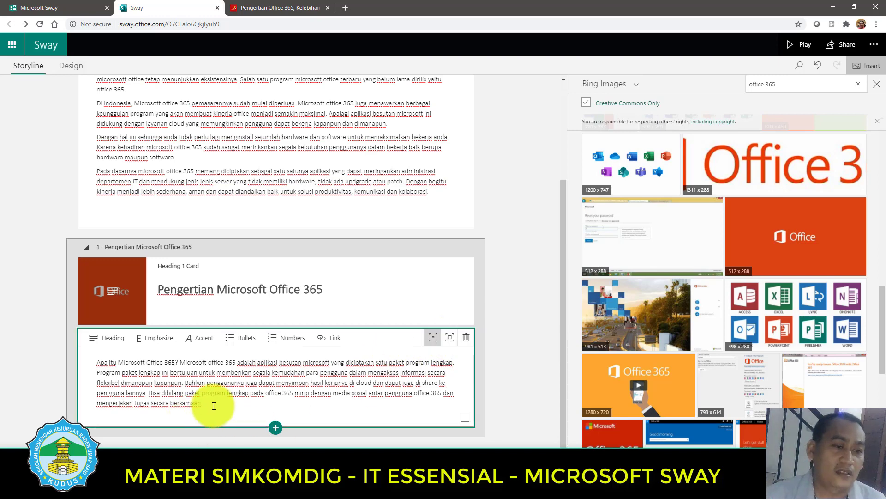
{"action": "left_click_drag", "start_coordinate": [212, 404], "coordinate": [92, 362]}
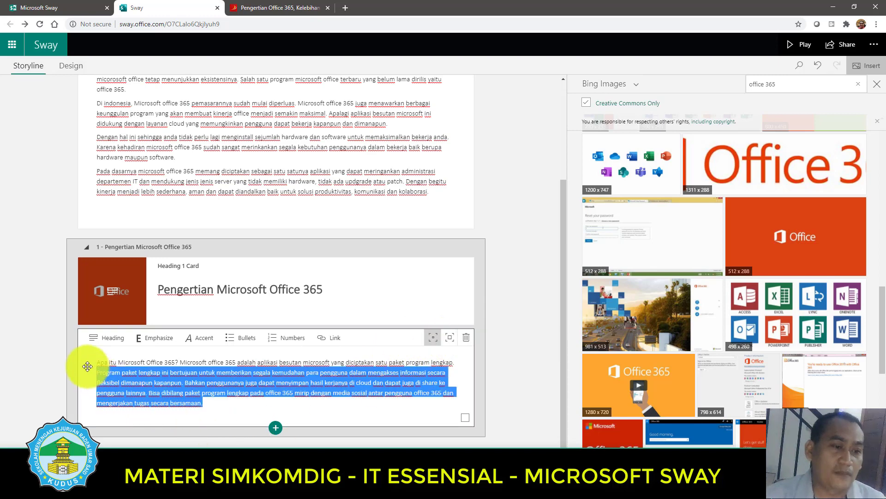
{"action": "left_click", "coordinate": [450, 344]}
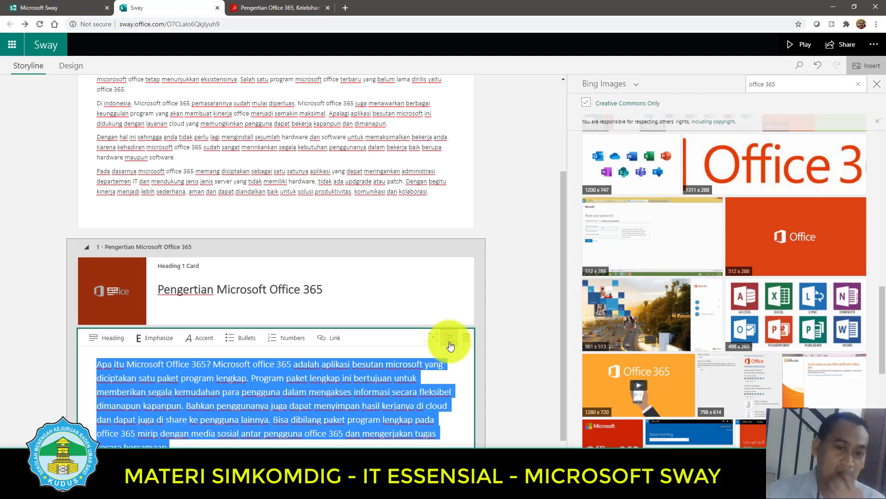
{"action": "left_click", "coordinate": [431, 341]}
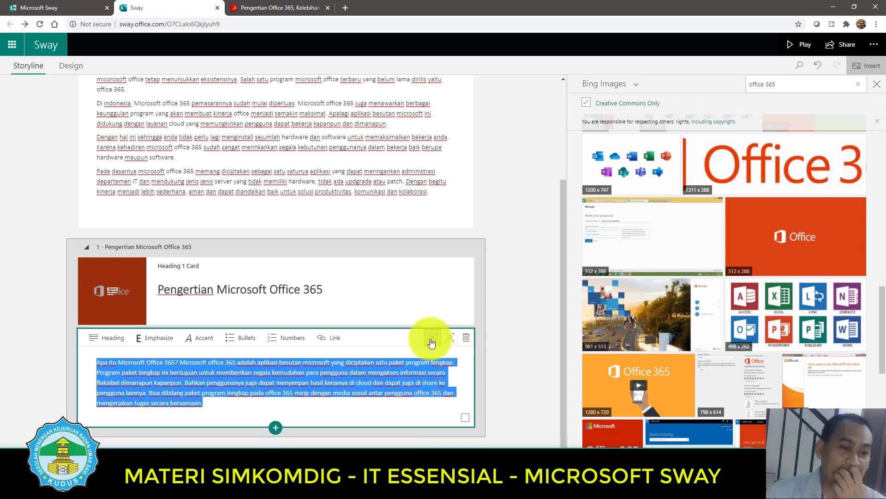
{"action": "left_click", "coordinate": [450, 340]}
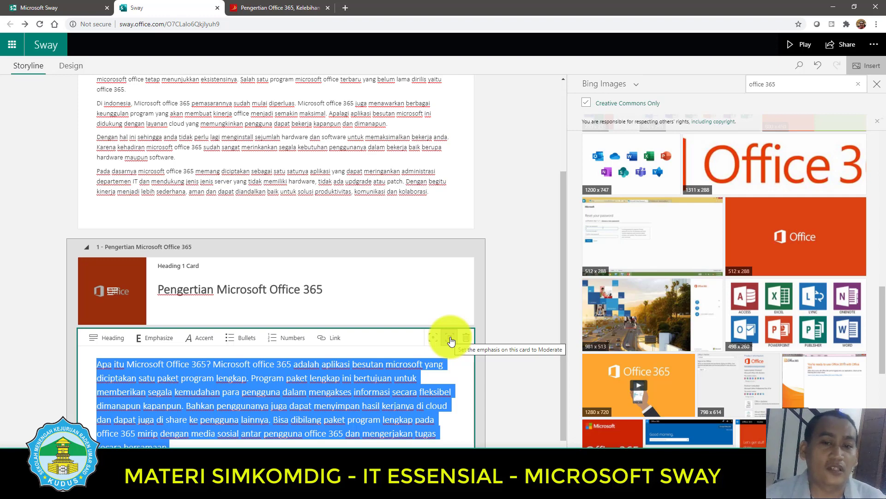
- Set the emphasis of the introductory text card below the "Office 365" title to Moderate
{"action": "scroll", "coordinate": [303, 247], "scroll_direction": "up", "scroll_amount": 2}
{"action": "left_click", "coordinate": [418, 282]}
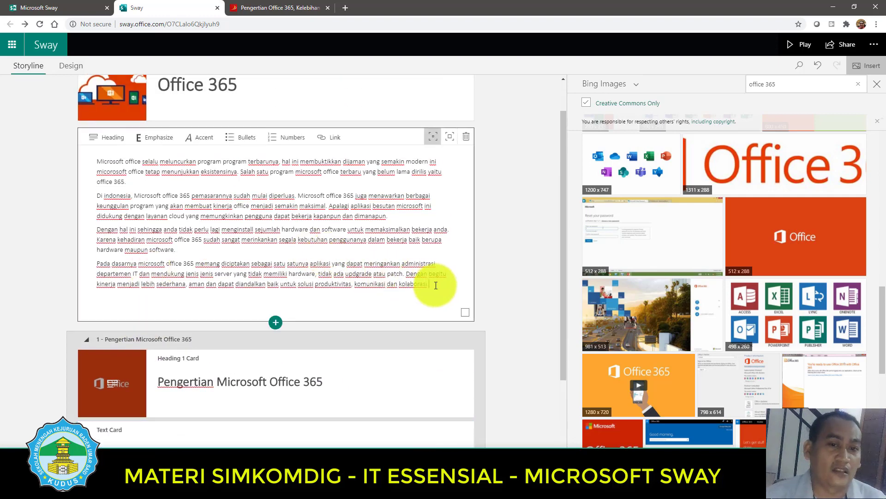
{"action": "left_click_drag", "start_coordinate": [436, 284], "coordinate": [95, 154]}
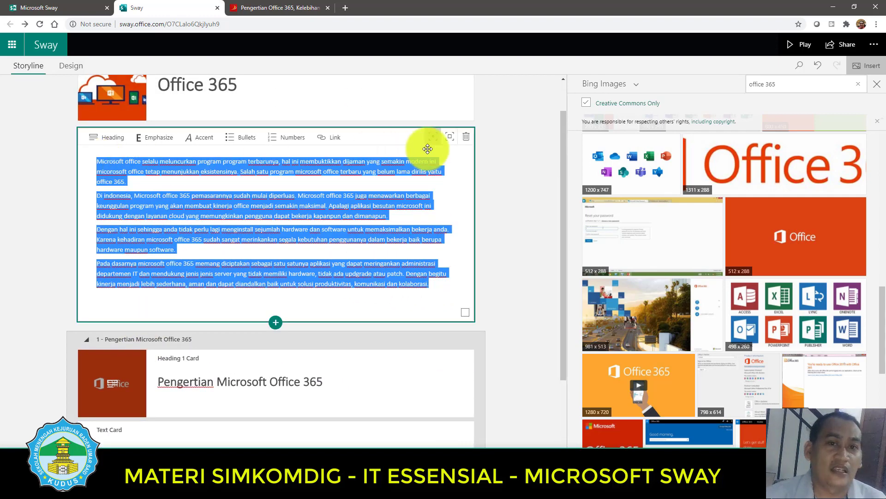
{"action": "left_click", "coordinate": [450, 137]}
{"action": "left_click", "coordinate": [303, 237]}
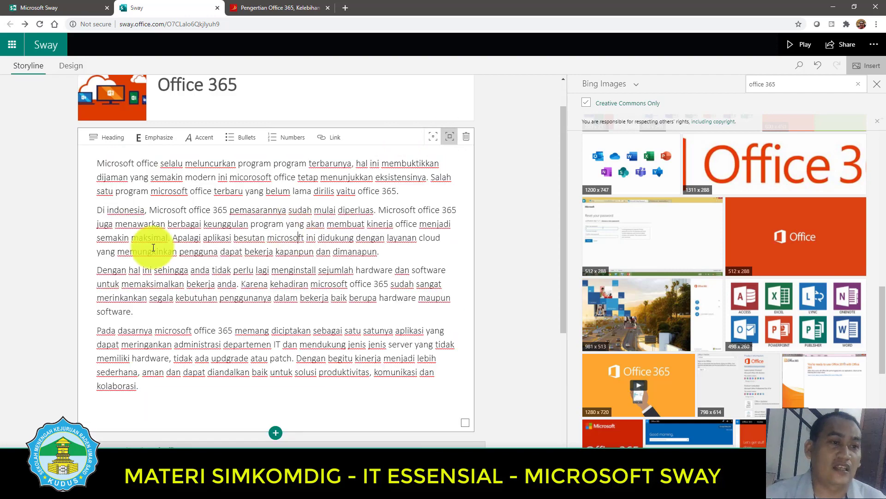
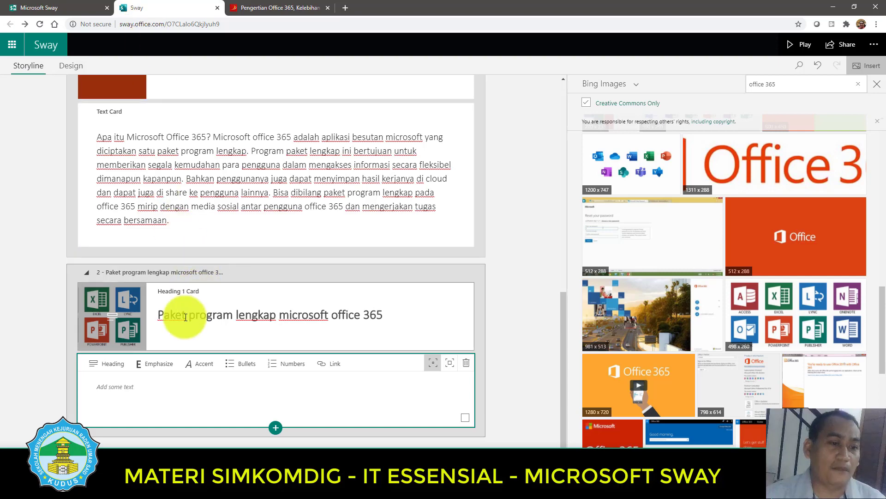
- Paste the copied package list as plain text into the empty text card under "Paket program lengkap microsoft office 365"
{"action": "left_click", "coordinate": [119, 396]}
{"action": "right_click", "coordinate": [121, 396]}
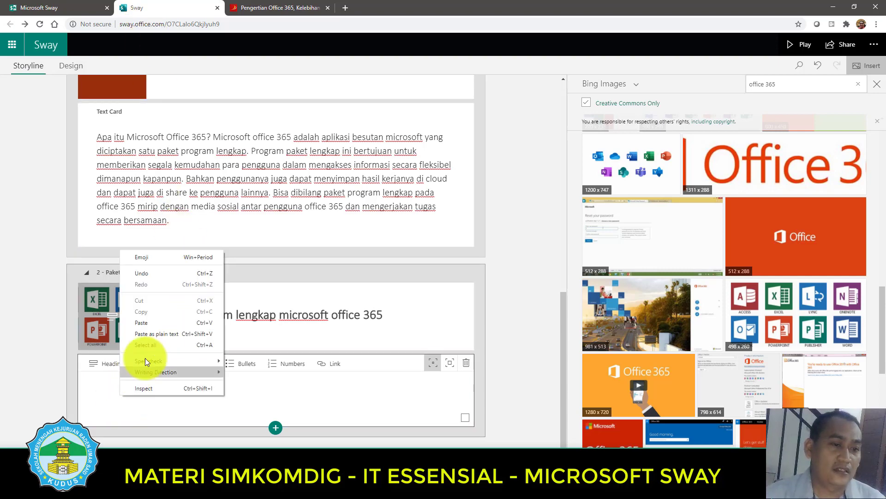
{"action": "left_click", "coordinate": [162, 333]}
{"action": "scroll", "coordinate": [217, 377], "scroll_direction": "down", "scroll_amount": 2}
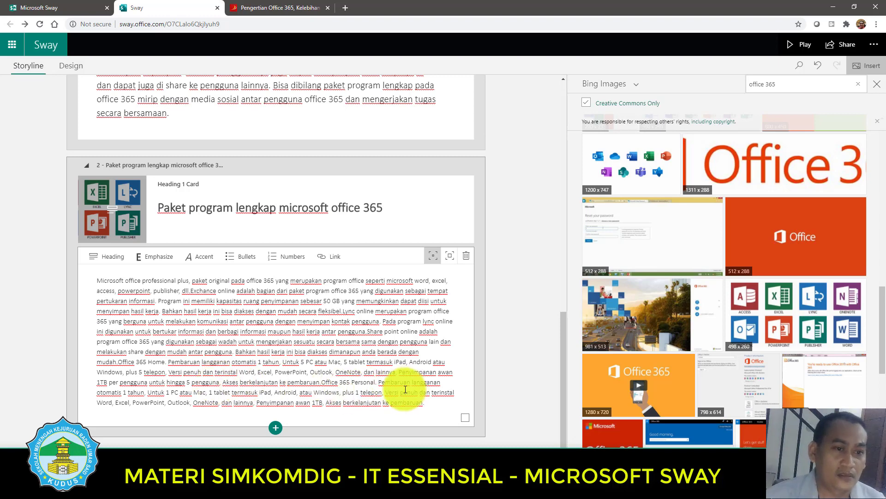
- Replace the whole package text in the section 2 text card with the copied list, keeping its original bullets and bold formatting
{"action": "left_click_drag", "start_coordinate": [431, 405], "coordinate": [27, 268]}
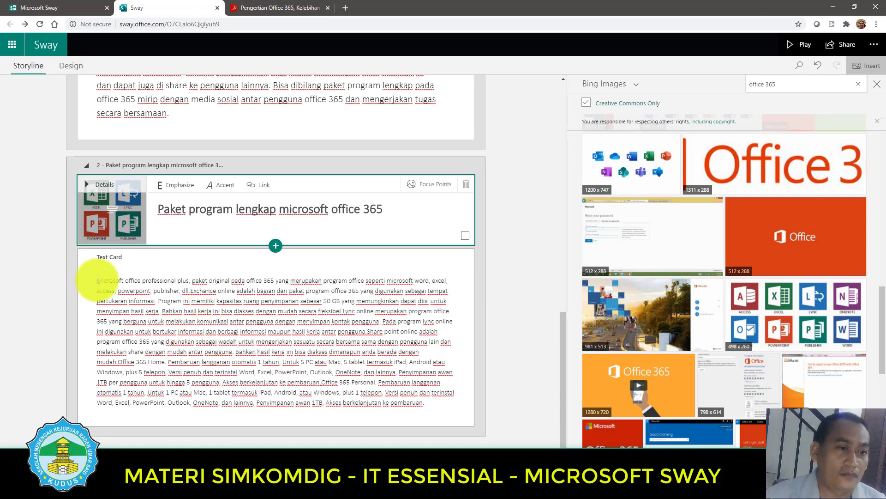
{"action": "left_click_drag", "start_coordinate": [98, 280], "coordinate": [422, 402]}
{"action": "right_click", "coordinate": [238, 333]}
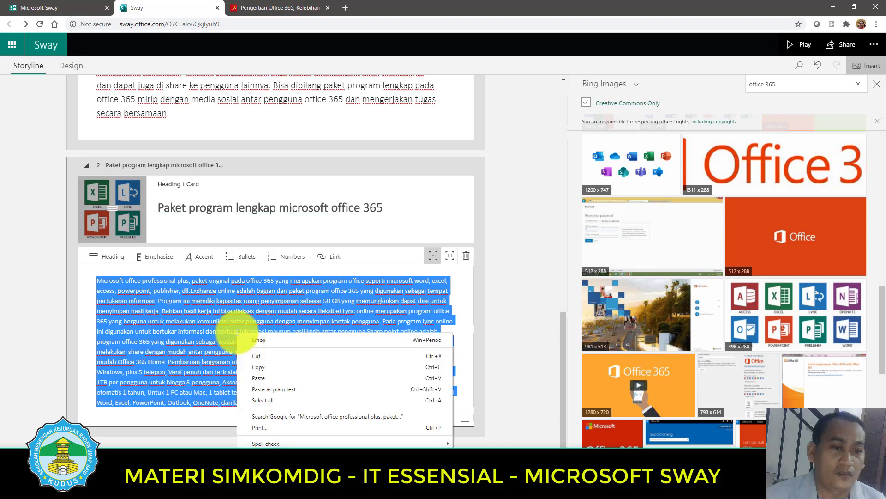
{"action": "left_click", "coordinate": [273, 378]}
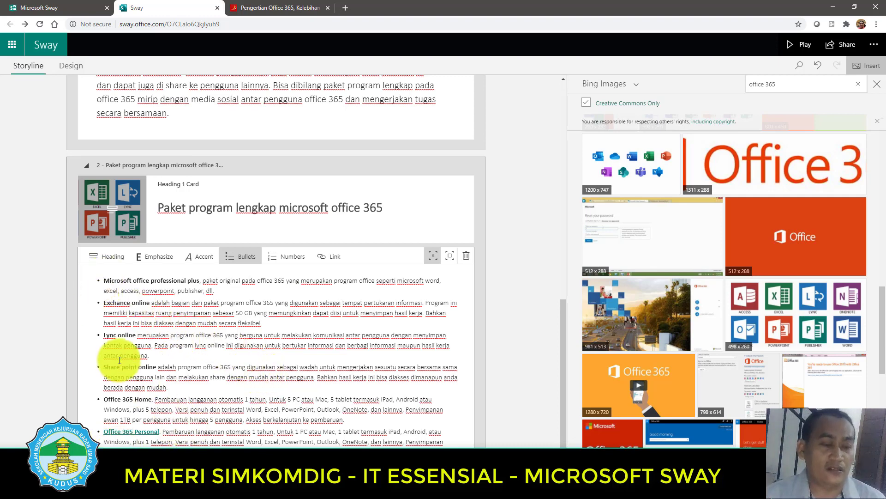
{"action": "scroll", "coordinate": [317, 434], "scroll_direction": "down", "scroll_amount": 1}
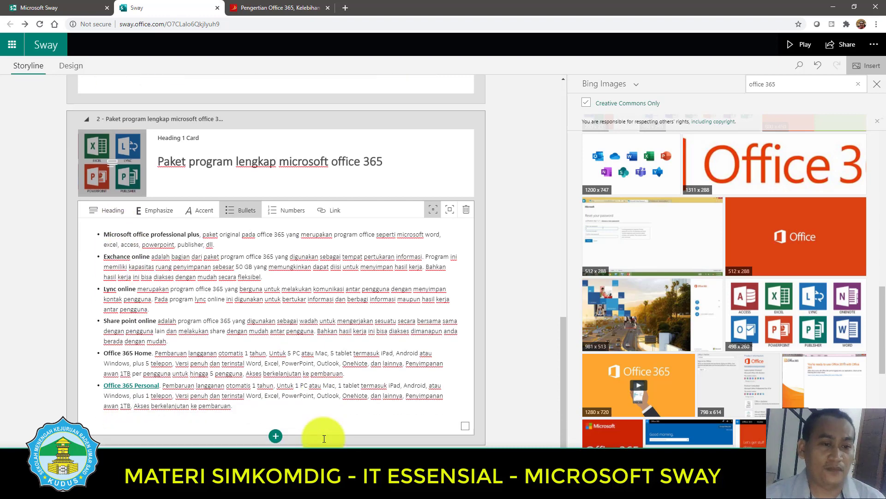
- Set the emphasis of the bulleted package list card to Moderate
{"action": "left_click_drag", "start_coordinate": [244, 410], "coordinate": [89, 232]}
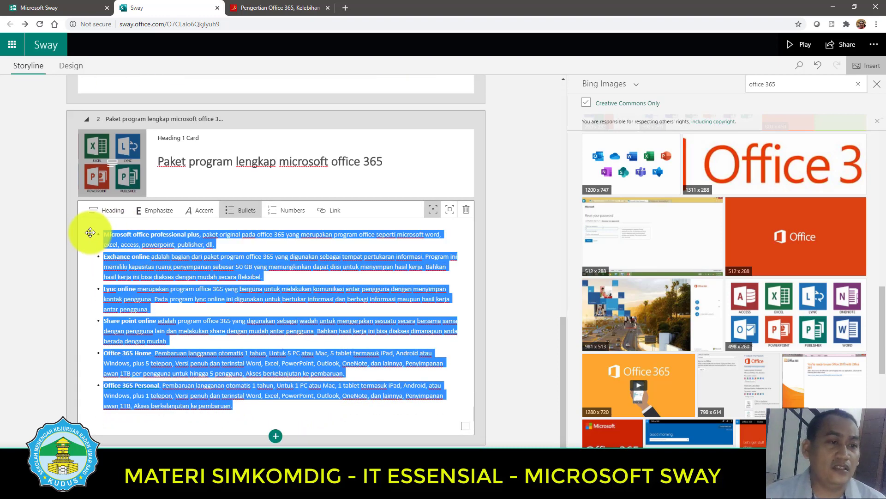
{"action": "left_click", "coordinate": [450, 210]}
{"action": "left_click", "coordinate": [155, 307]}
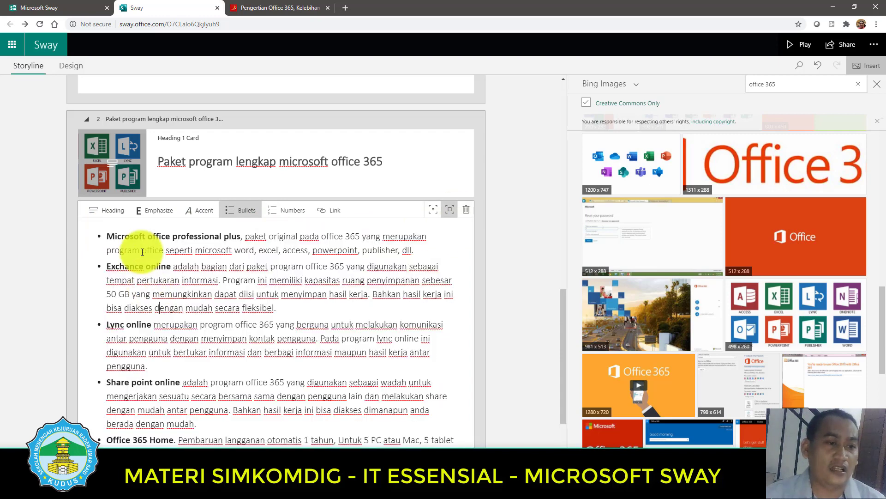
- Remove the web link from "Office 365 Personal" in the package list card of section 2
{"action": "scroll", "coordinate": [138, 258], "scroll_direction": "down", "scroll_amount": 2}
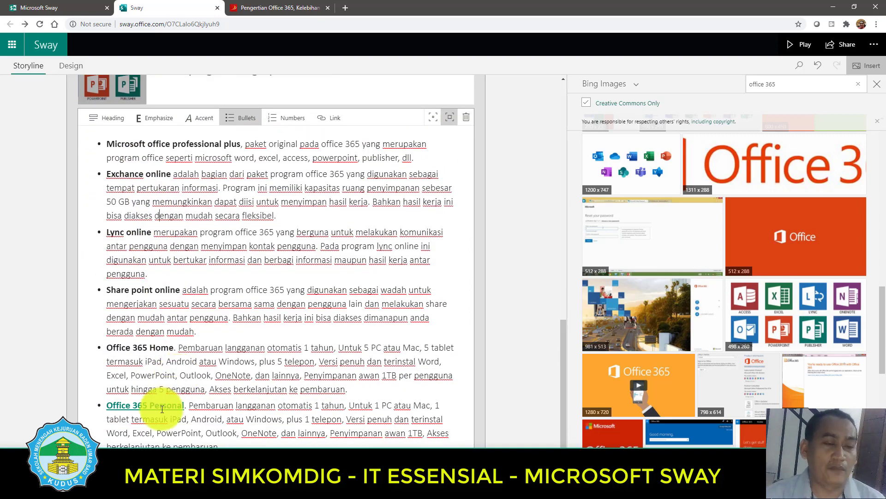
{"action": "right_click", "coordinate": [162, 409]}
{"action": "left_click", "coordinate": [421, 347]}
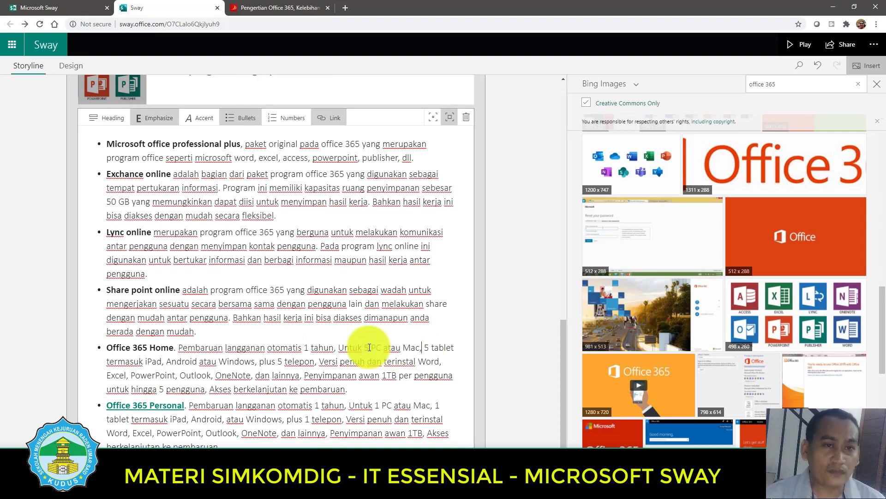
{"action": "scroll", "coordinate": [370, 347], "scroll_direction": "up", "scroll_amount": 2}
{"action": "scroll", "coordinate": [369, 347], "scroll_direction": "down", "scroll_amount": 2}
{"action": "left_click", "coordinate": [106, 405]}
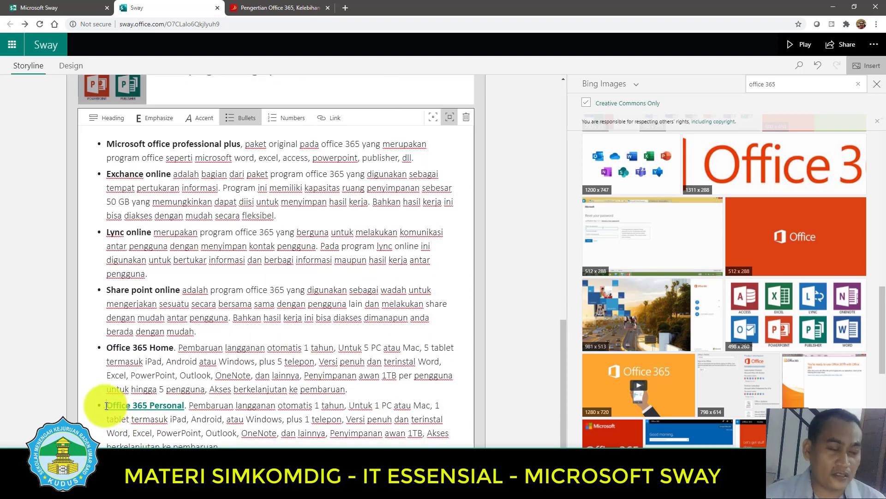
{"action": "left_click_drag", "start_coordinate": [106, 406], "coordinate": [183, 405]}
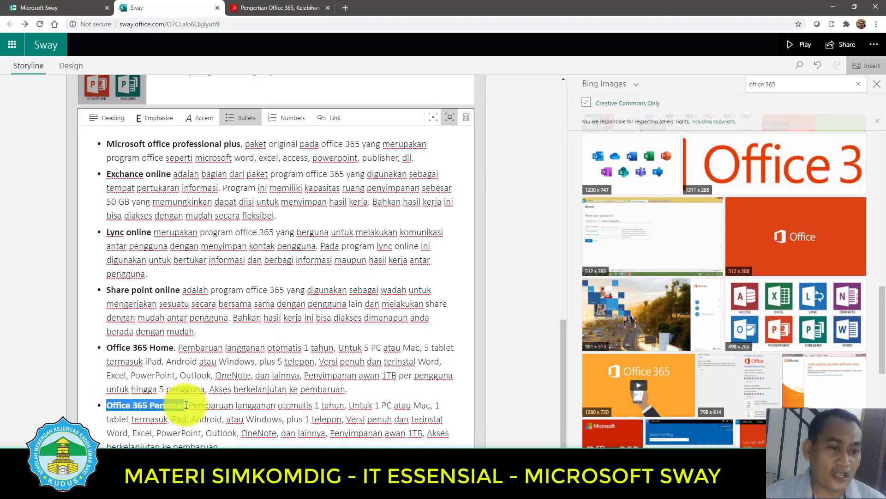
{"action": "left_click", "coordinate": [334, 119]}
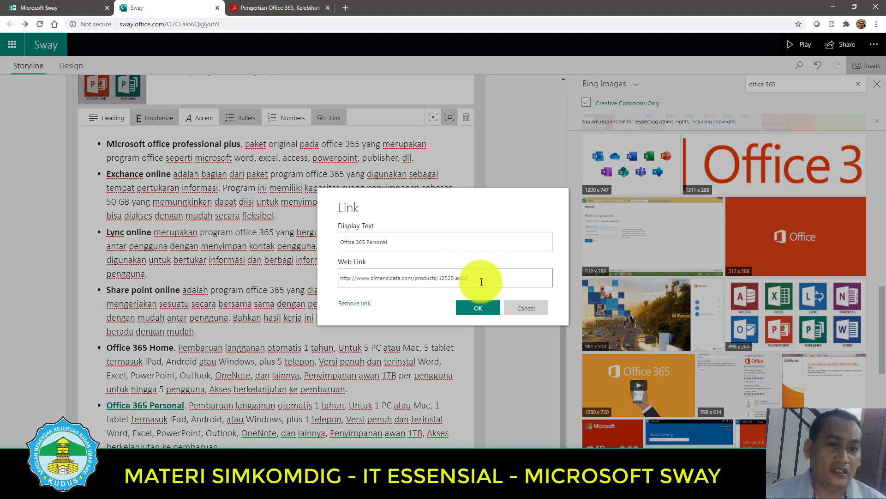
{"action": "left_click", "coordinate": [351, 303]}
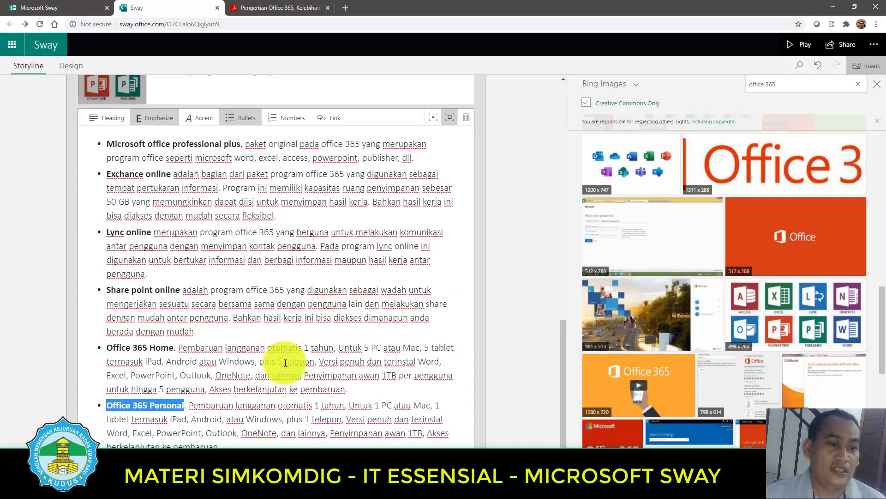
{"action": "left_click", "coordinate": [280, 375]}
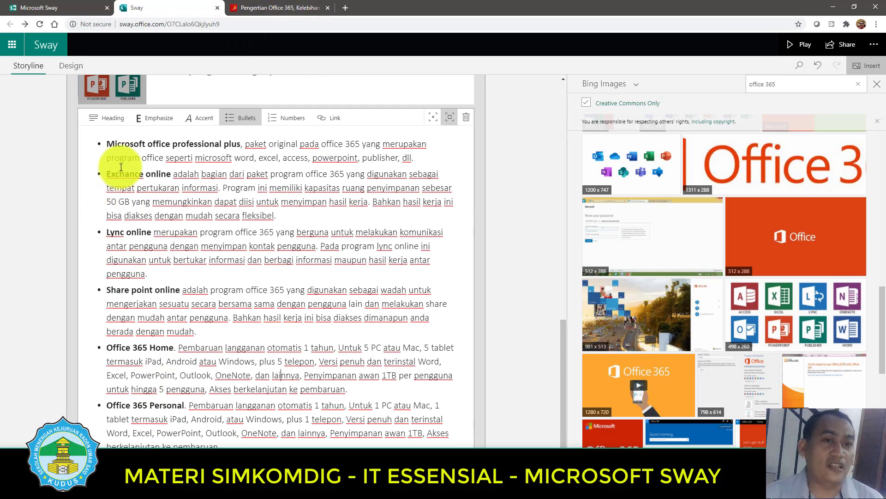
{"action": "left_click_drag", "start_coordinate": [106, 174], "coordinate": [177, 174]}
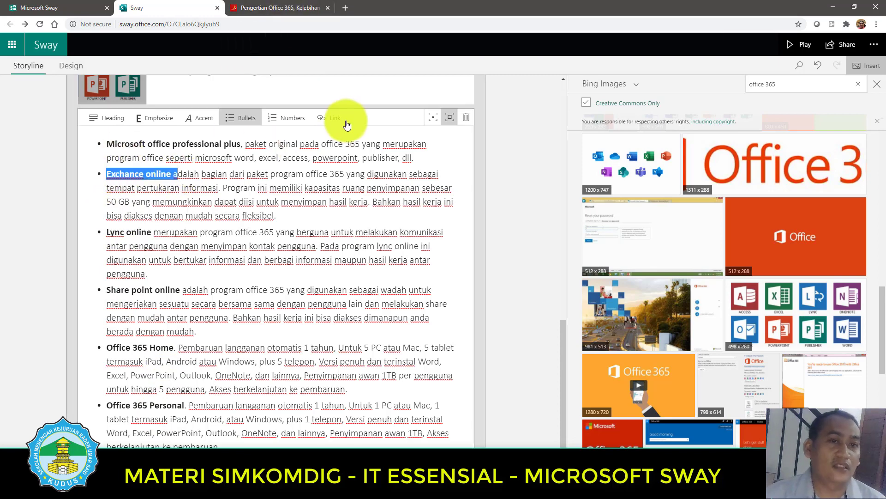
{"action": "left_click", "coordinate": [287, 351]}
{"action": "scroll", "coordinate": [291, 352], "scroll_direction": "up", "scroll_amount": 3}
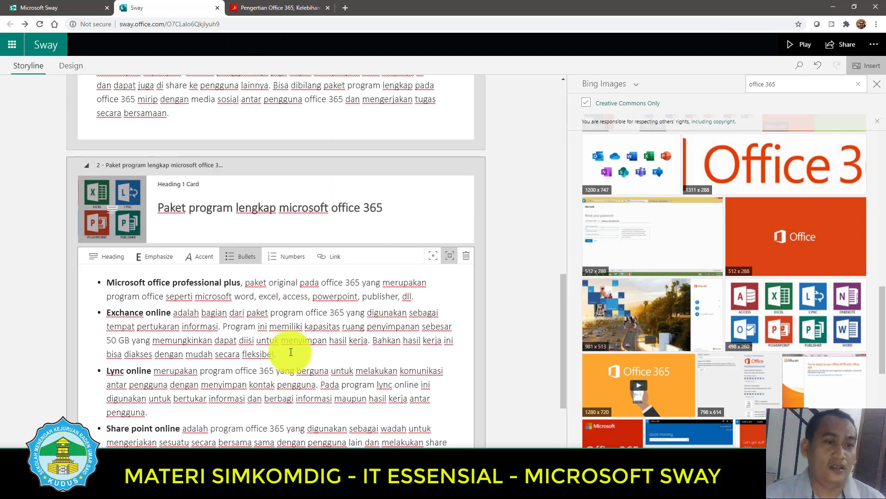
- Add a new Heading 1 card below the package list card to begin section 3
{"action": "scroll", "coordinate": [291, 351], "scroll_direction": "down", "scroll_amount": 5}
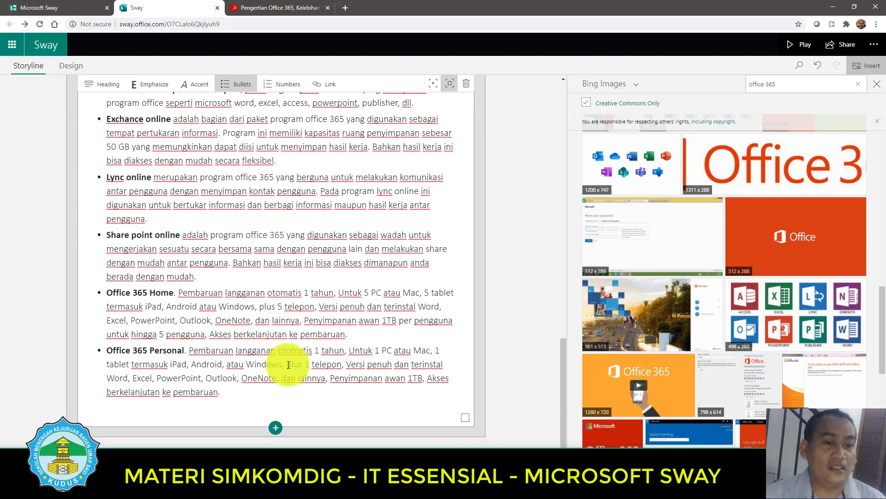
{"action": "left_click", "coordinate": [277, 431]}
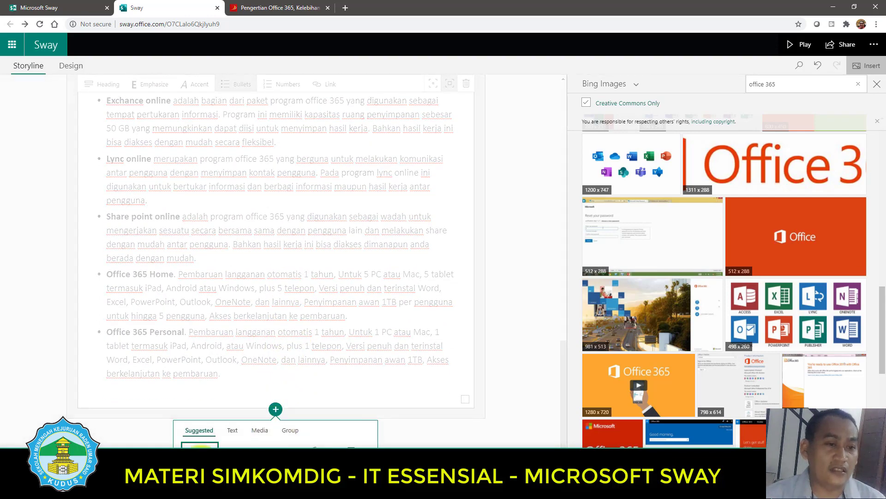
{"action": "left_click", "coordinate": [200, 463]}
- Copy the heading "Kelebihan Office 365" from the blog article and paste it into the section 3 heading card
{"action": "left_click", "coordinate": [301, 8]}
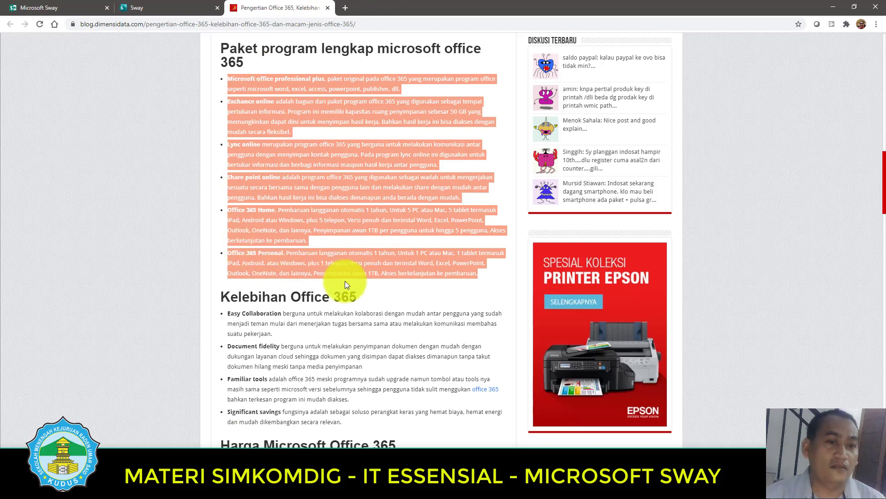
{"action": "scroll", "coordinate": [347, 282], "scroll_direction": "down", "scroll_amount": 3}
{"action": "left_click", "coordinate": [358, 150]}
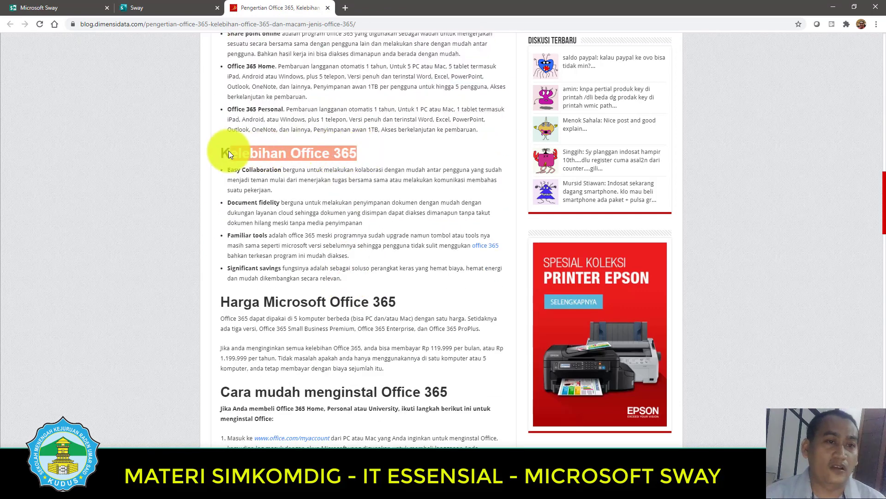
{"action": "left_click_drag", "start_coordinate": [228, 151], "coordinate": [221, 150]}
{"action": "right_click", "coordinate": [253, 157]}
{"action": "left_click", "coordinate": [253, 157]}
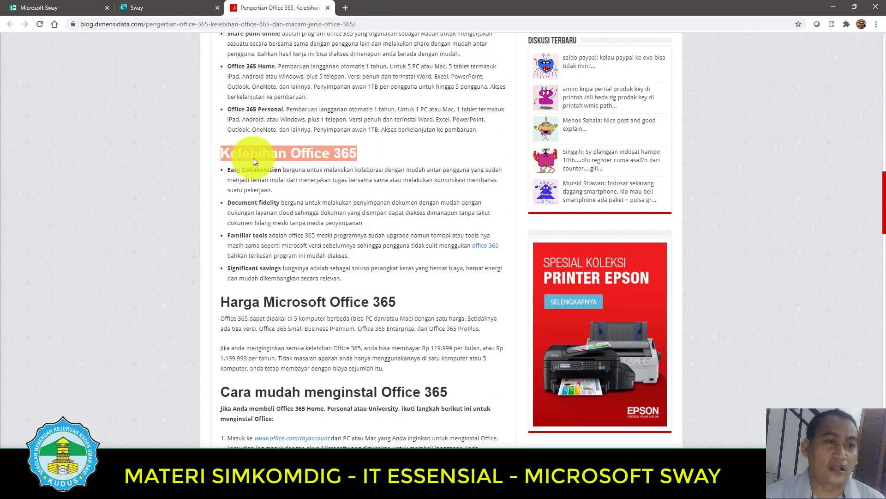
{"action": "left_click", "coordinate": [157, 4]}
{"action": "right_click", "coordinate": [205, 401]}
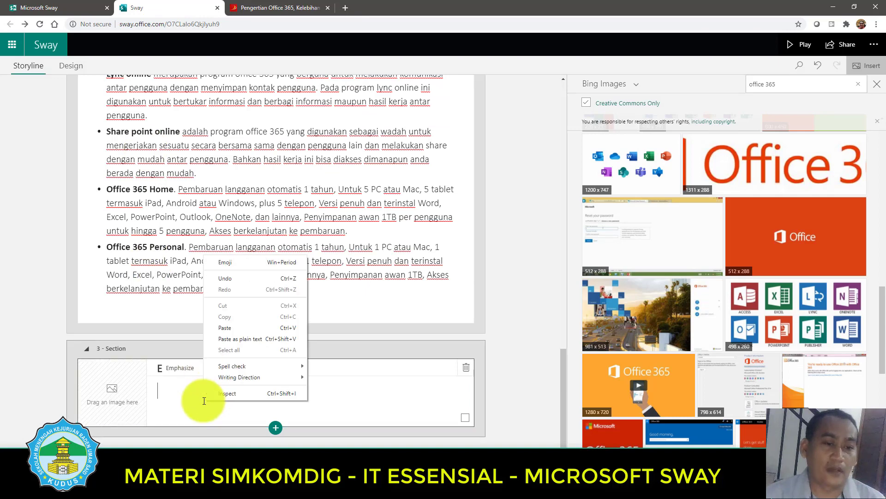
{"action": "left_click", "coordinate": [226, 328]}
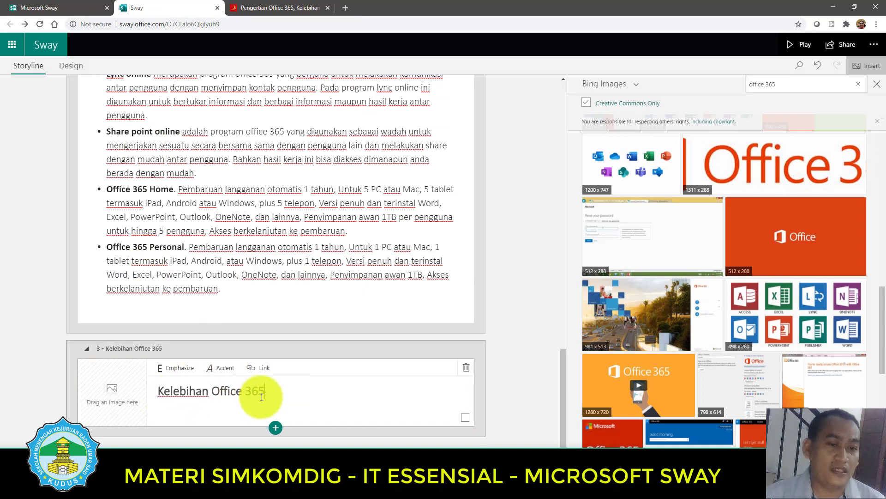
- Apply Emphasize to the whole "Kelebihan Office 365" heading text
{"action": "left_click_drag", "start_coordinate": [282, 390], "coordinate": [142, 392]}
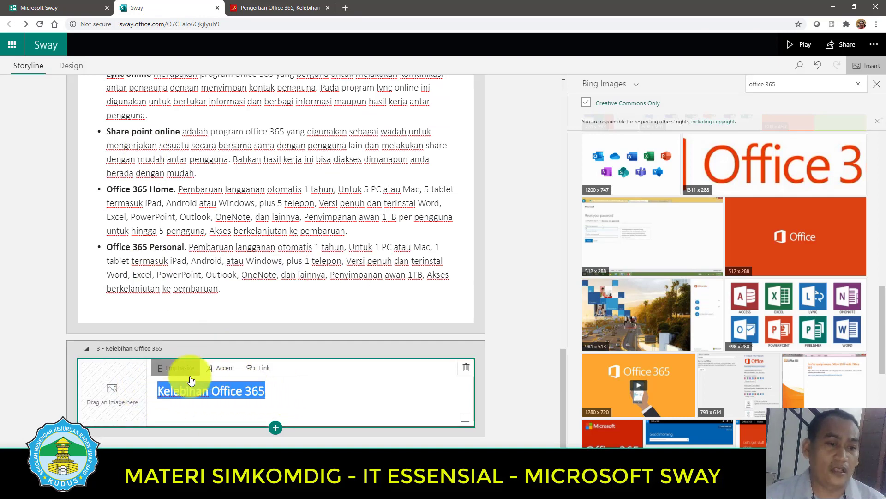
{"action": "left_click", "coordinate": [180, 393]}
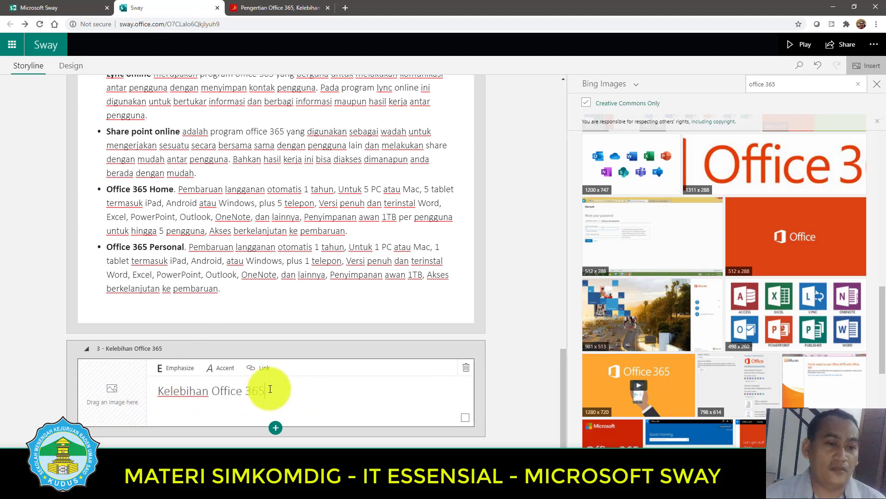
{"action": "left_click_drag", "start_coordinate": [271, 391], "coordinate": [154, 391]}
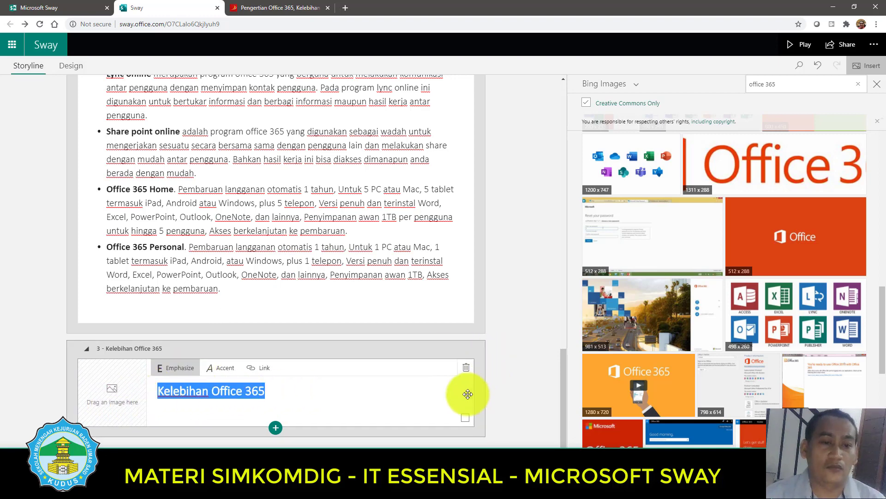
{"action": "left_click", "coordinate": [327, 396]}
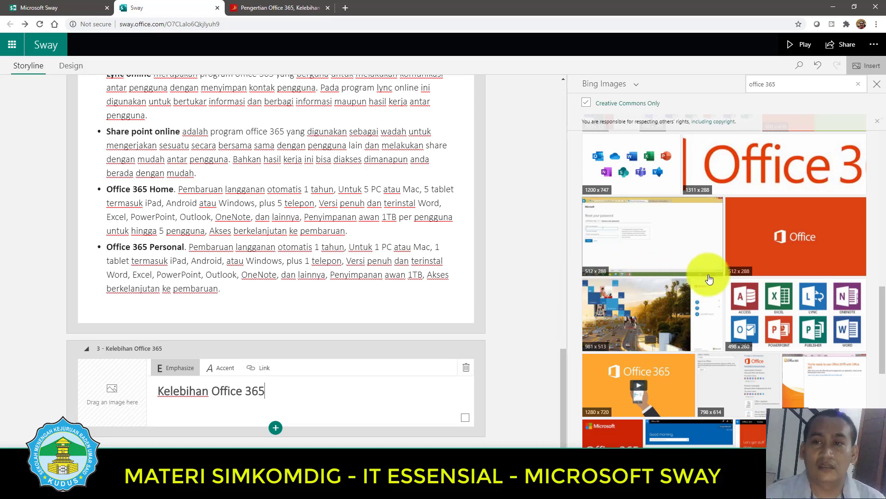
- Use the 1200 x 747 Bing image of Office app icons as the "Kelebihan Office 365" heading background and add a text card below it
{"action": "scroll", "coordinate": [709, 277], "scroll_direction": "up", "scroll_amount": 3}
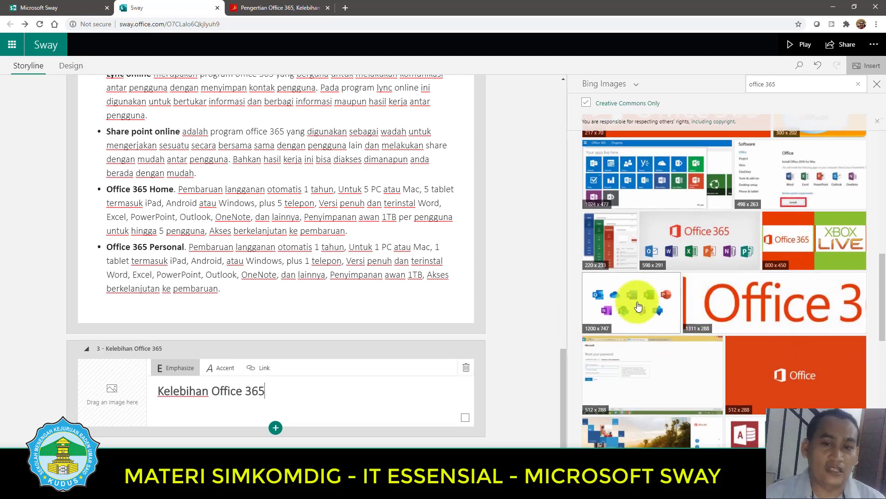
{"action": "left_click_drag", "start_coordinate": [642, 304], "coordinate": [118, 391]}
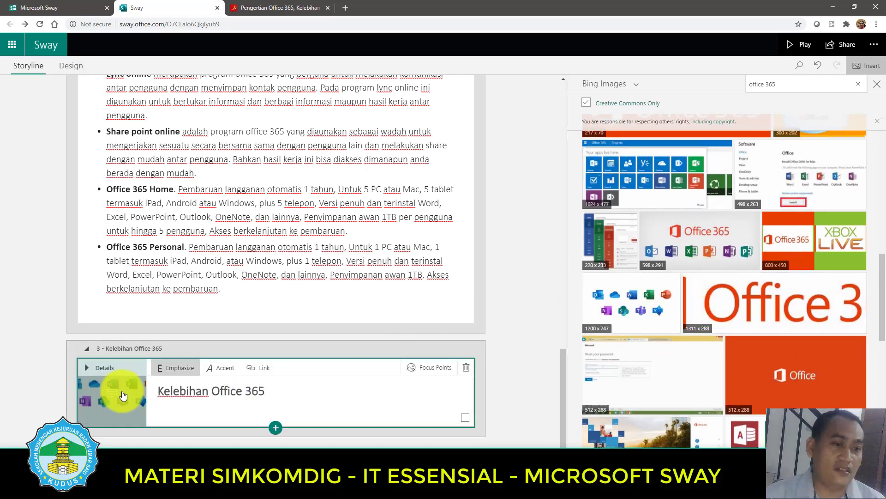
{"action": "left_click", "coordinate": [273, 428]}
{"action": "left_click", "coordinate": [234, 429]}
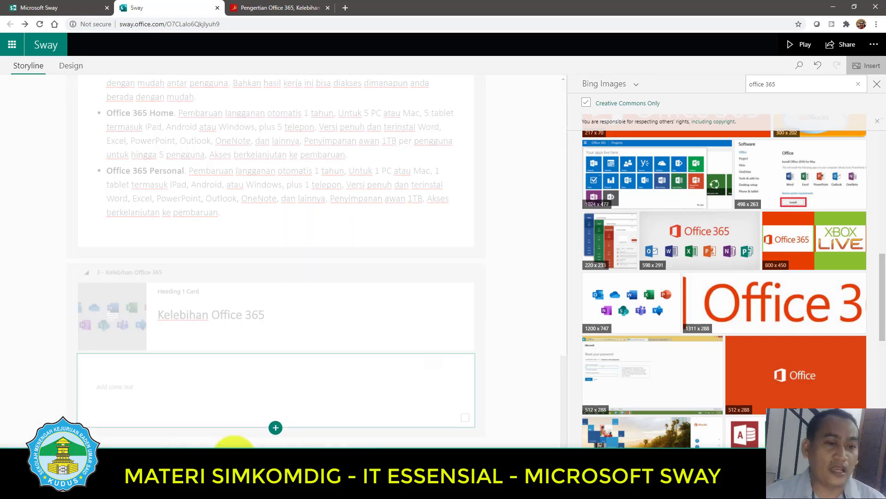
- Copy the article's bulleted list under "Kelebihan Office 365" and paste it with its formatting into the empty text card of section 3
{"action": "left_click", "coordinate": [266, 5]}
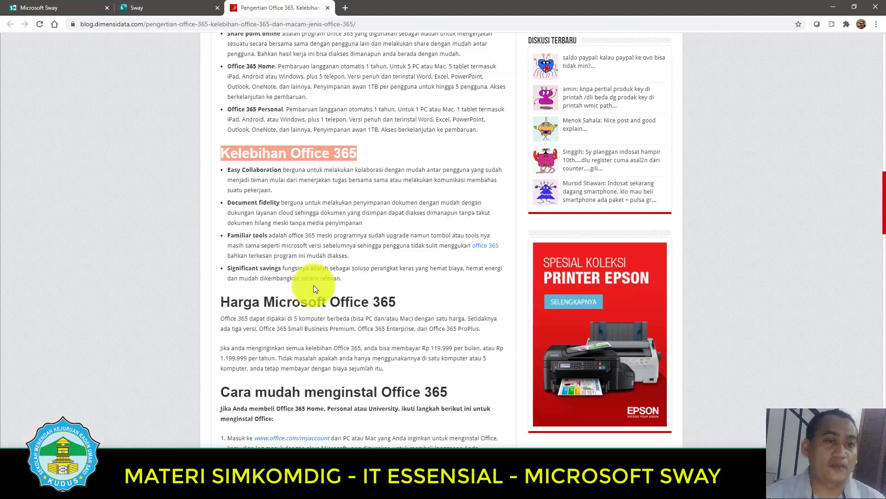
{"action": "scroll", "coordinate": [193, 126], "scroll_direction": "down", "scroll_amount": 2}
{"action": "left_click_drag", "start_coordinate": [350, 182], "coordinate": [222, 75]}
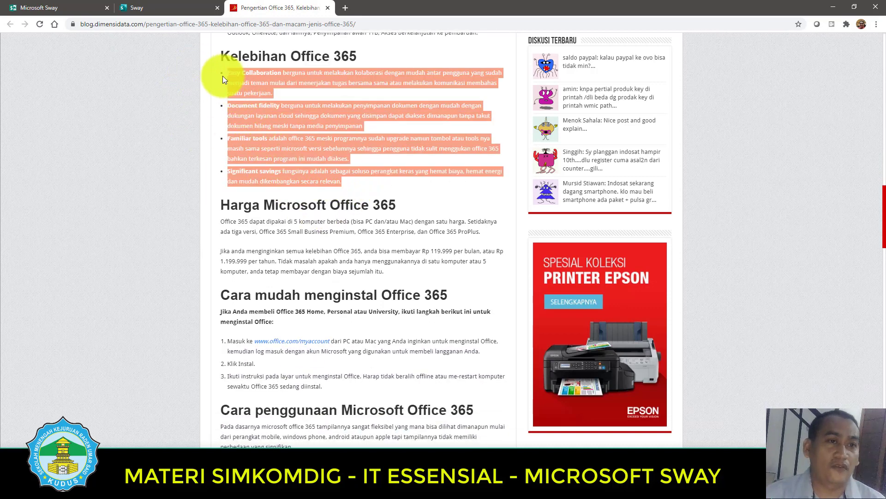
{"action": "right_click", "coordinate": [266, 126]}
{"action": "left_click", "coordinate": [275, 132]}
{"action": "left_click", "coordinate": [137, 8]}
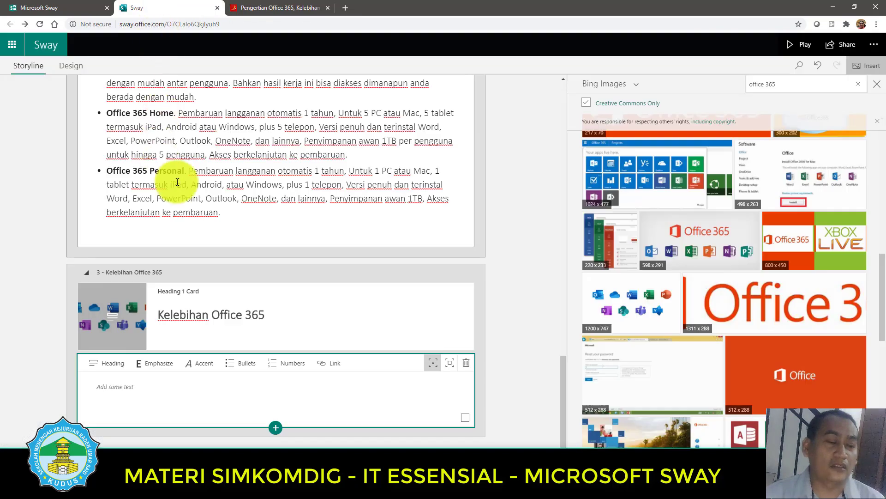
{"action": "left_click", "coordinate": [134, 394]}
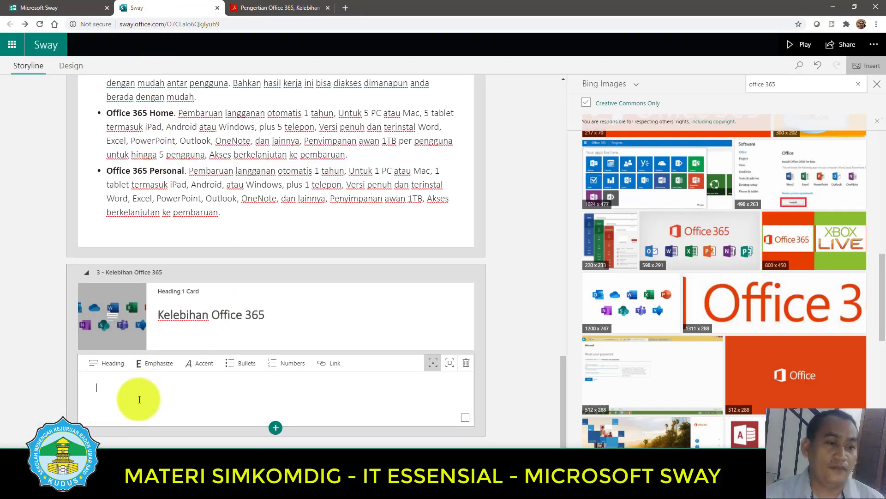
{"action": "right_click", "coordinate": [115, 401]}
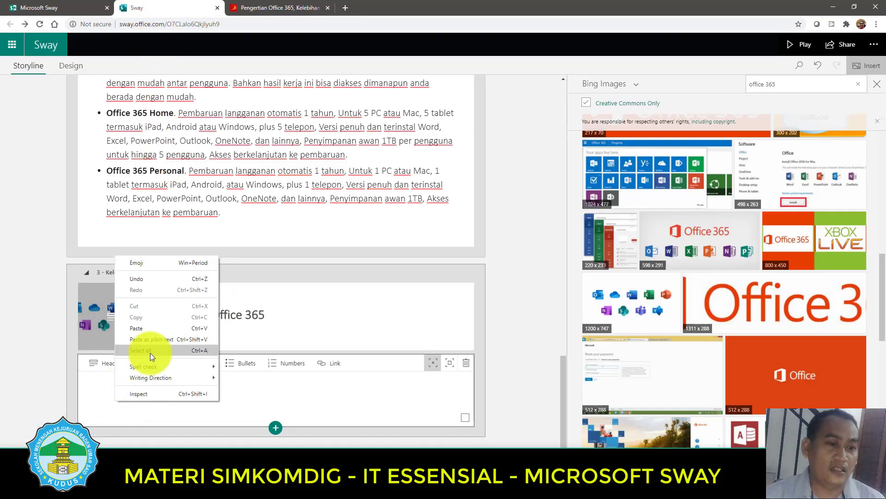
{"action": "left_click", "coordinate": [150, 330]}
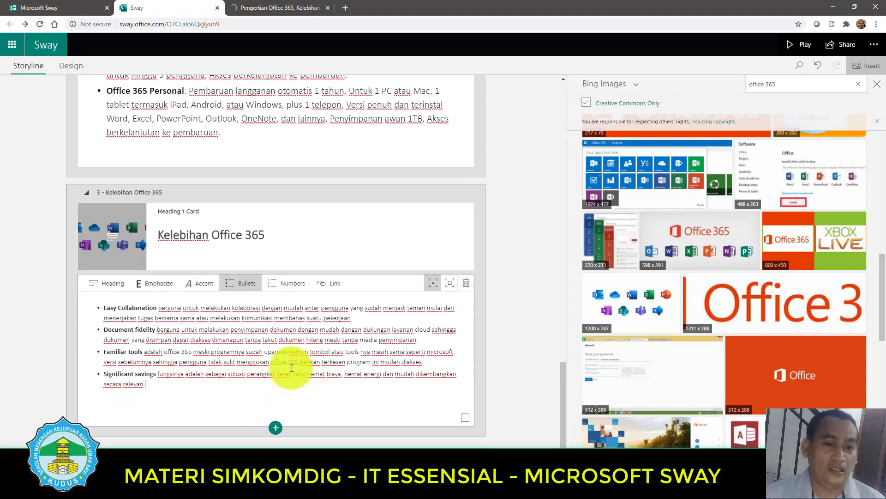
- Remove the web link from "office 365" in the "Familiar tools" bullet of section 3
{"action": "left_click_drag", "start_coordinate": [273, 363], "coordinate": [293, 362]}
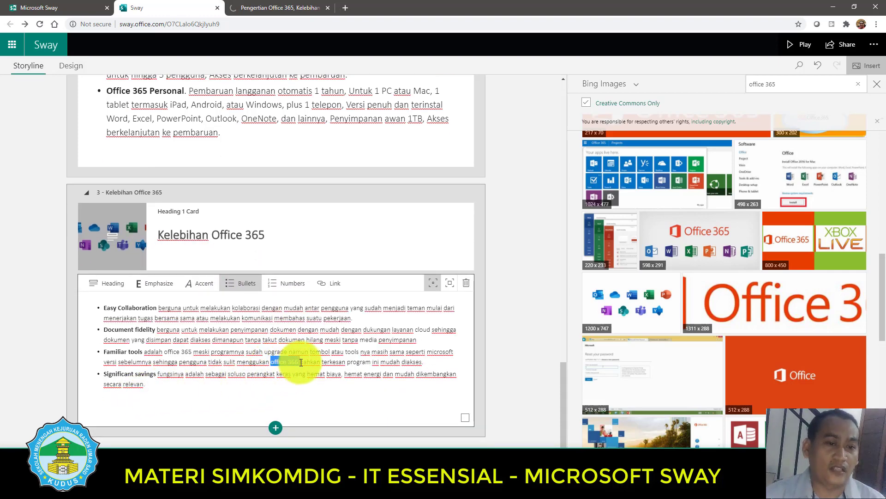
{"action": "left_click", "coordinate": [334, 283]}
{"action": "left_click", "coordinate": [349, 308]}
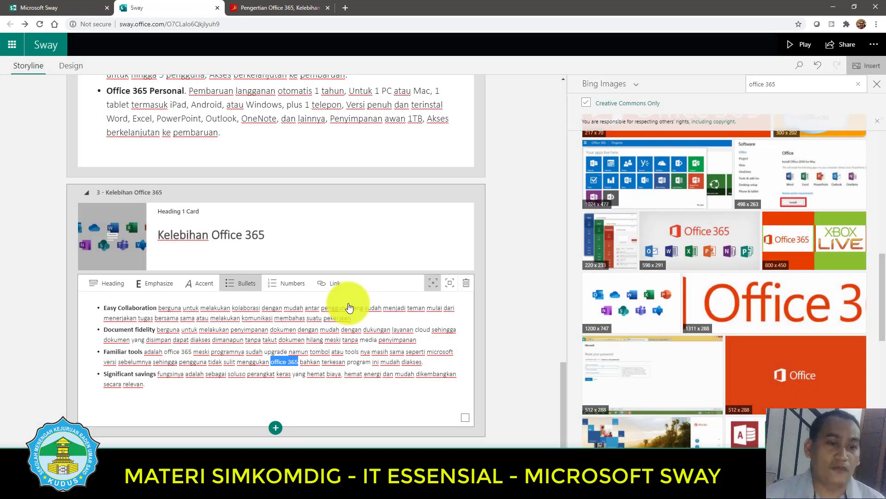
{"action": "left_click", "coordinate": [329, 400]}
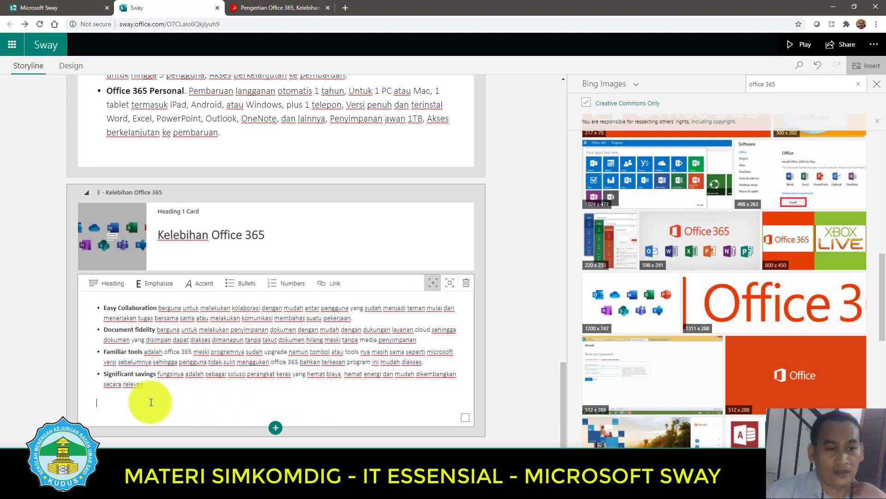
- Set the emphasis of the bulleted advantages card in section 3 to Moderate
{"action": "left_click_drag", "start_coordinate": [131, 413], "coordinate": [79, 311]}
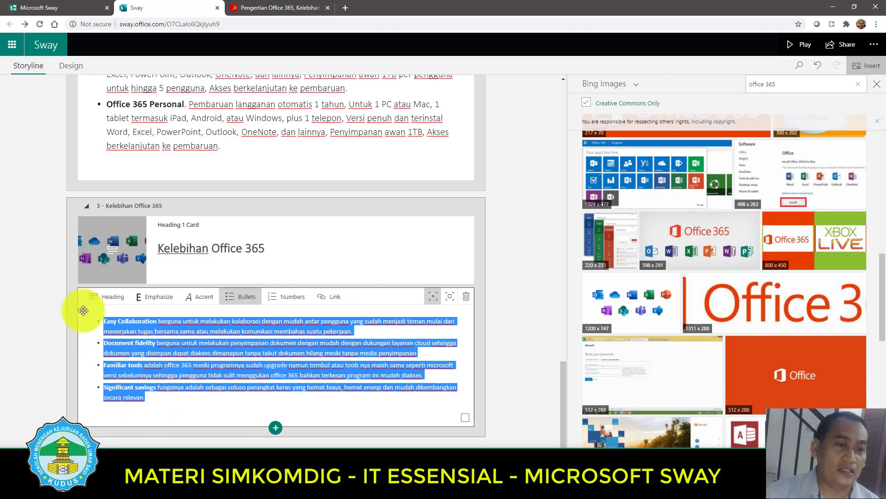
{"action": "left_click", "coordinate": [450, 298]}
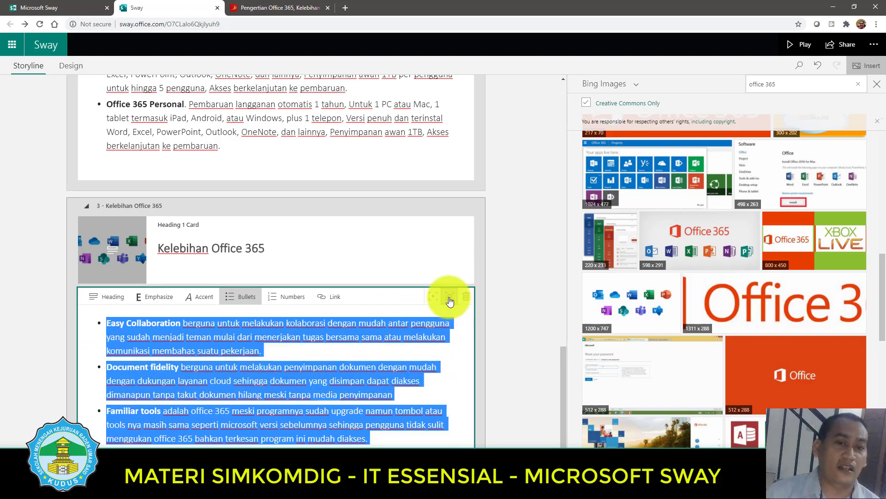
{"action": "scroll", "coordinate": [450, 301], "scroll_direction": "down", "scroll_amount": 1}
{"action": "left_click", "coordinate": [284, 373]}
{"action": "scroll", "coordinate": [240, 281], "scroll_direction": "up", "scroll_amount": 6}
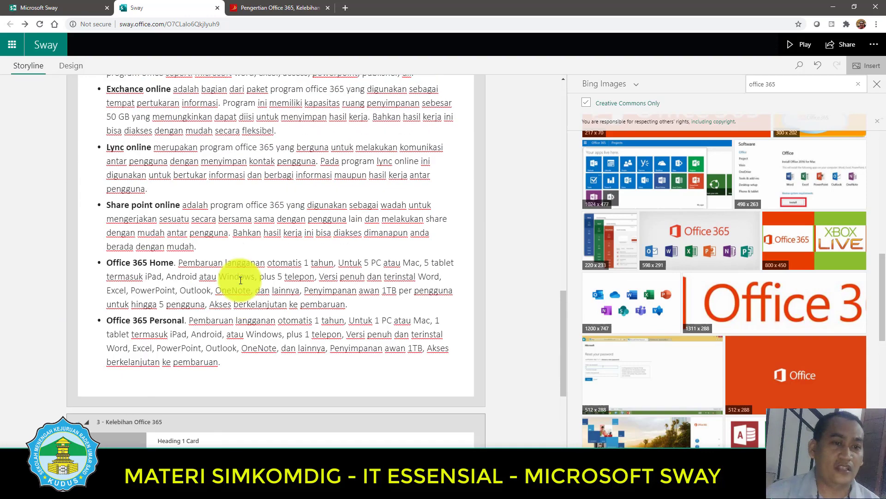
- Copy the heading "Harga Microsoft Office 365" from the blog article
{"action": "scroll", "coordinate": [240, 282], "scroll_direction": "down", "scroll_amount": 5}
{"action": "scroll", "coordinate": [239, 282], "scroll_direction": "down", "scroll_amount": 1}
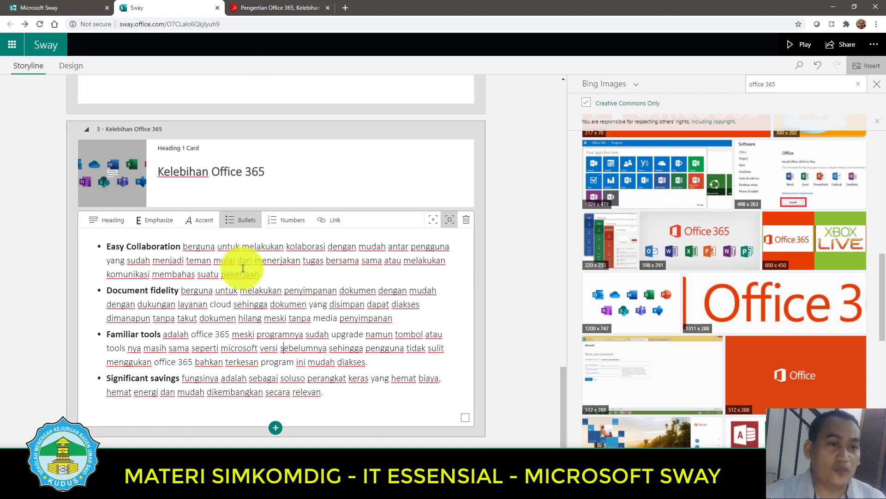
{"action": "left_click", "coordinate": [296, 7]}
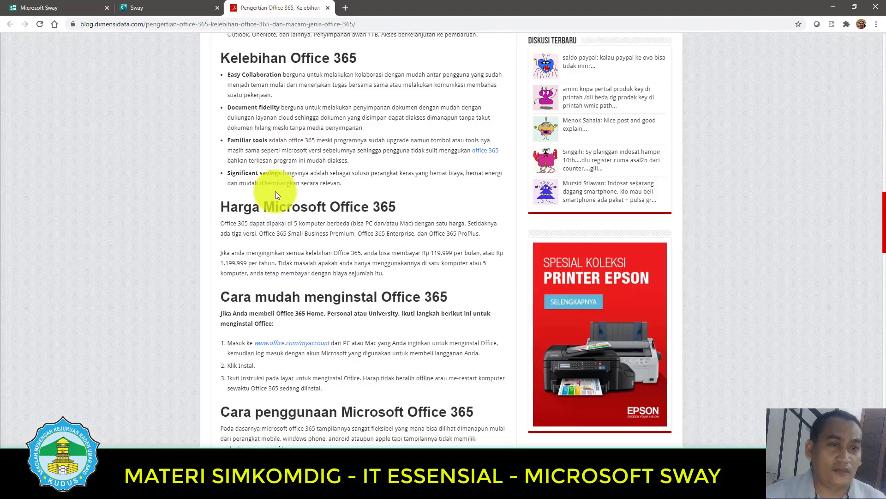
{"action": "scroll", "coordinate": [276, 193], "scroll_direction": "down", "scroll_amount": 3}
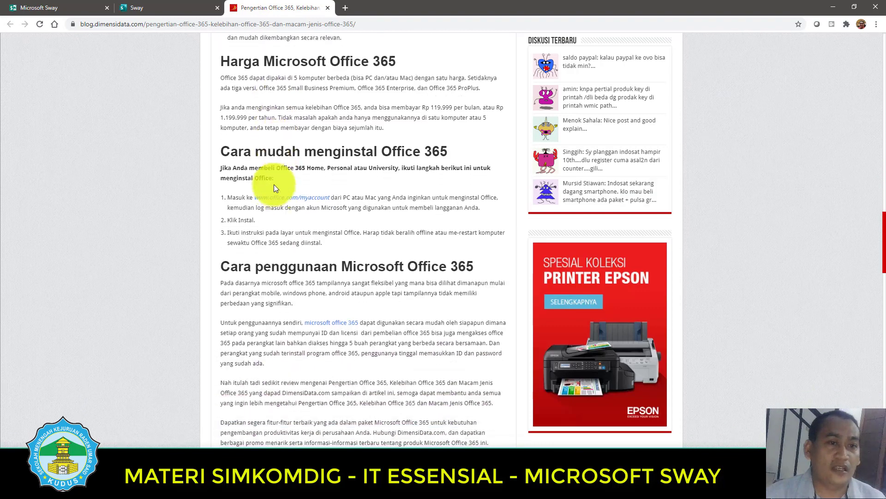
{"action": "scroll", "coordinate": [269, 87], "scroll_direction": "up", "scroll_amount": 2}
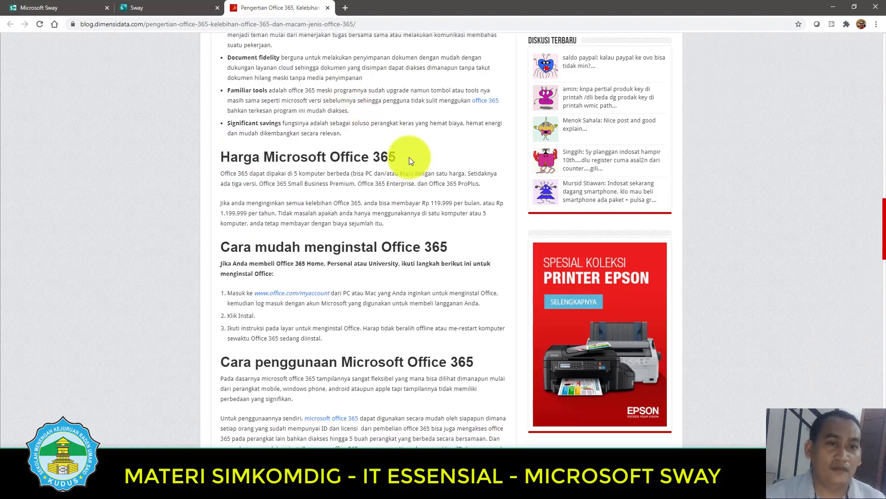
{"action": "left_click_drag", "start_coordinate": [409, 157], "coordinate": [240, 157]}
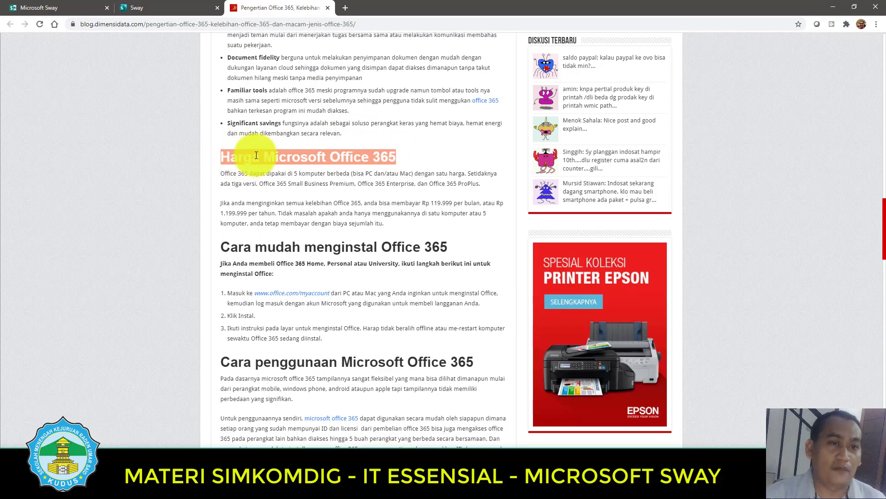
{"action": "right_click", "coordinate": [257, 156]}
{"action": "left_click", "coordinate": [272, 162]}
- Add a new heading section in Sway after section 3 and paste "Harga Microsoft Office 365" as its heading
{"action": "left_click", "coordinate": [159, 6]}
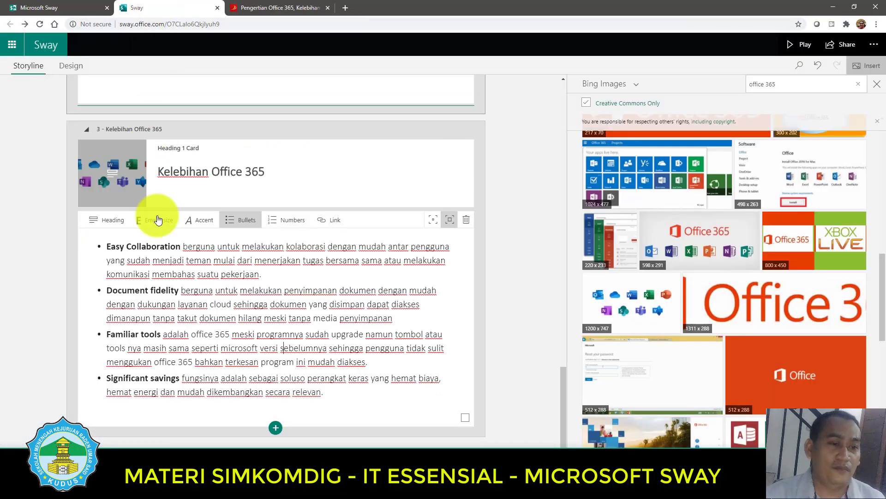
{"action": "left_click", "coordinate": [275, 432]}
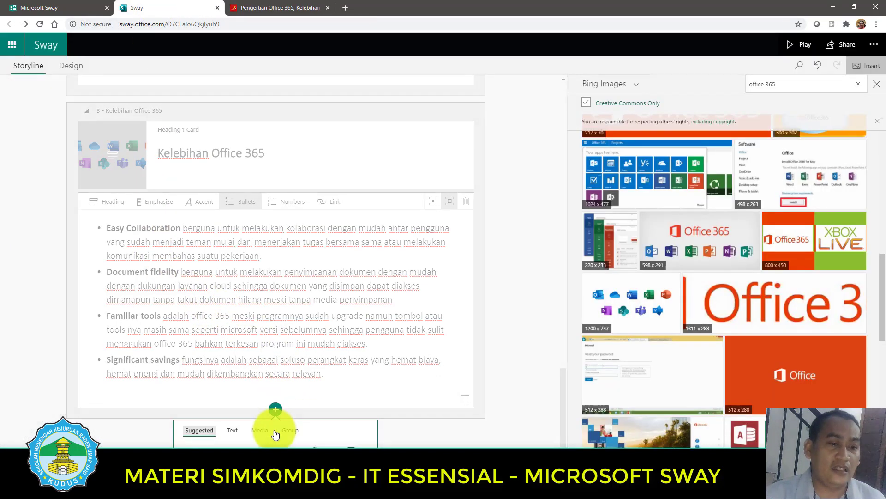
{"action": "left_click", "coordinate": [199, 443]}
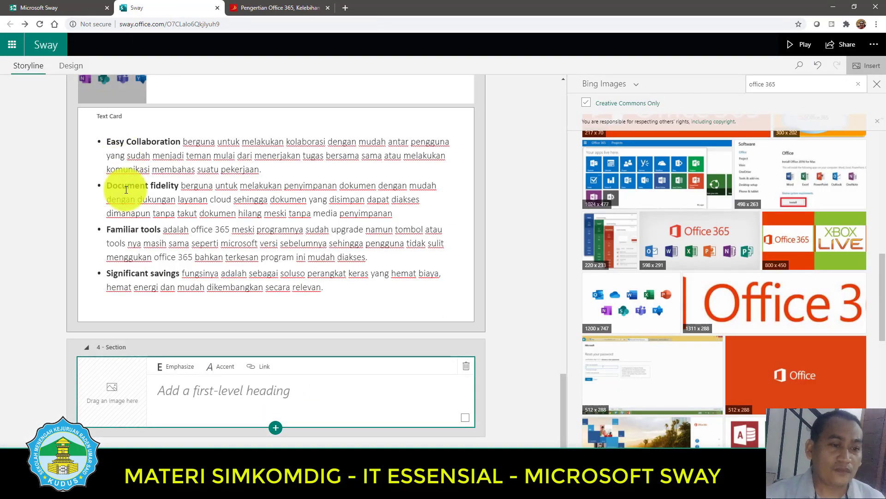
{"action": "right_click", "coordinate": [229, 401]}
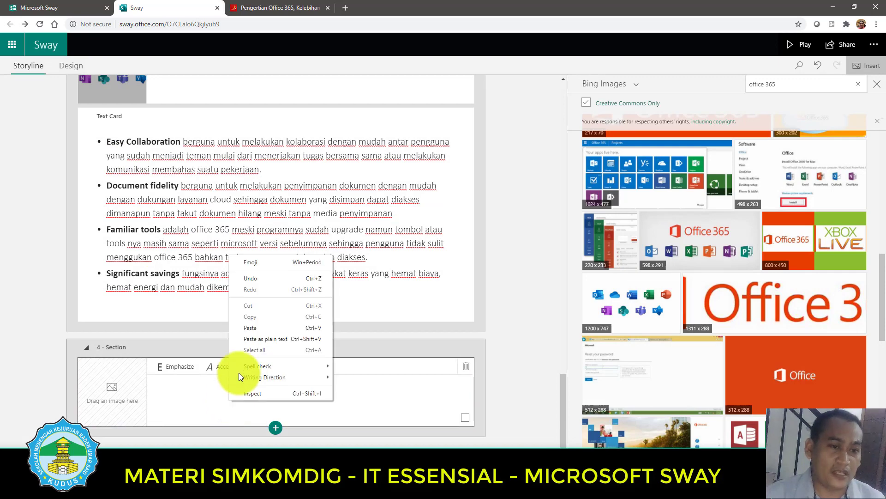
{"action": "left_click", "coordinate": [252, 330]}
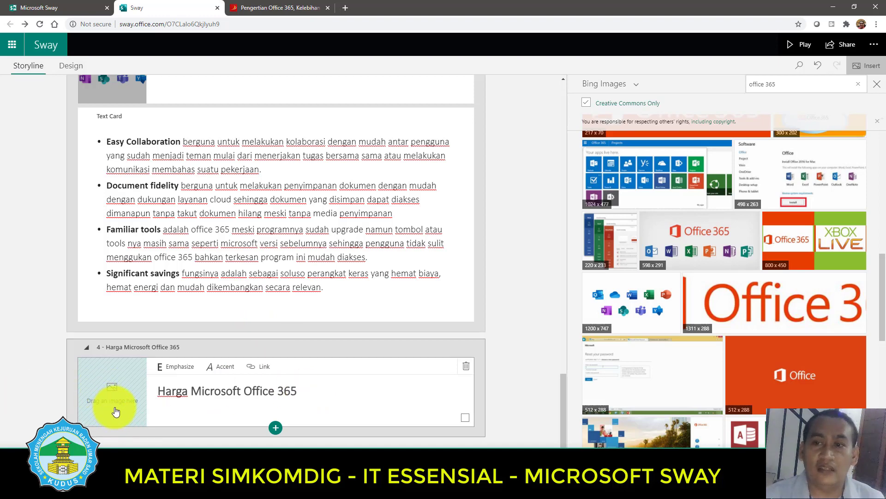
- Use the 199 x 199 Bing image "Office 365 Home" as the "Harga Microsoft Office 365" heading background and add a text card below it
{"action": "scroll", "coordinate": [688, 298], "scroll_direction": "down", "scroll_amount": 6}
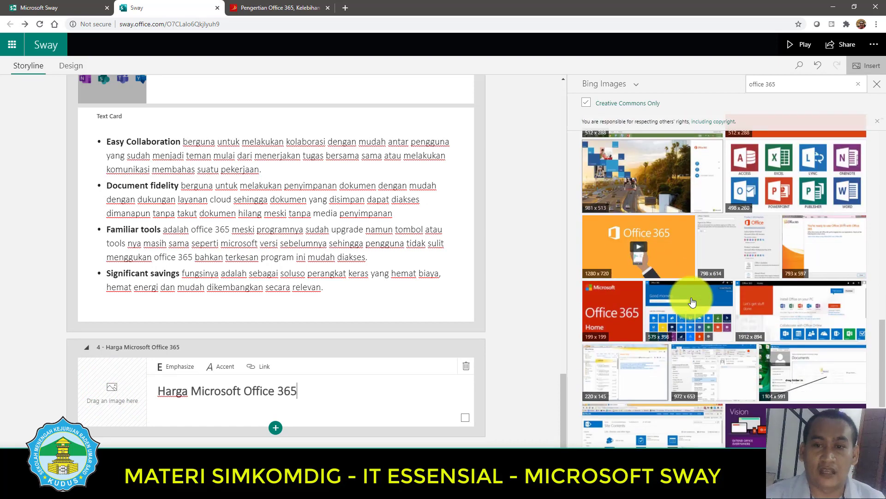
{"action": "scroll", "coordinate": [692, 302], "scroll_direction": "down", "scroll_amount": 2}
{"action": "left_click_drag", "start_coordinate": [629, 214], "coordinate": [132, 387]}
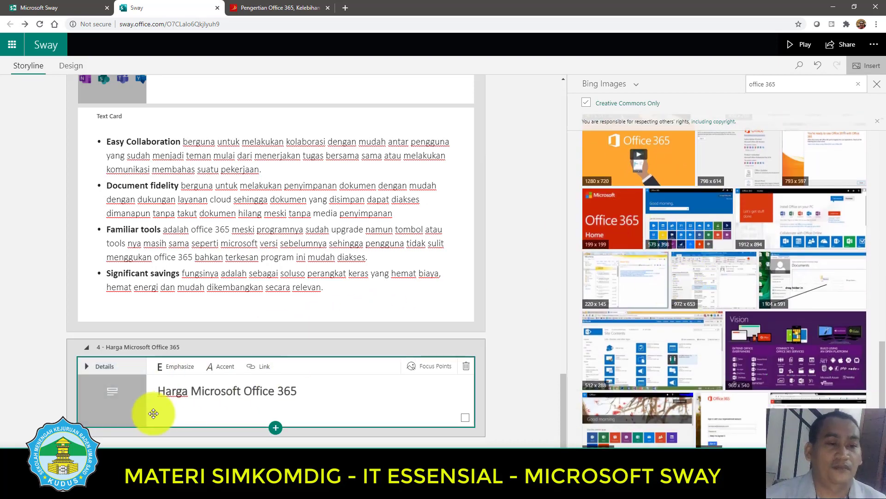
{"action": "scroll", "coordinate": [619, 214], "scroll_direction": "down", "scroll_amount": 1}
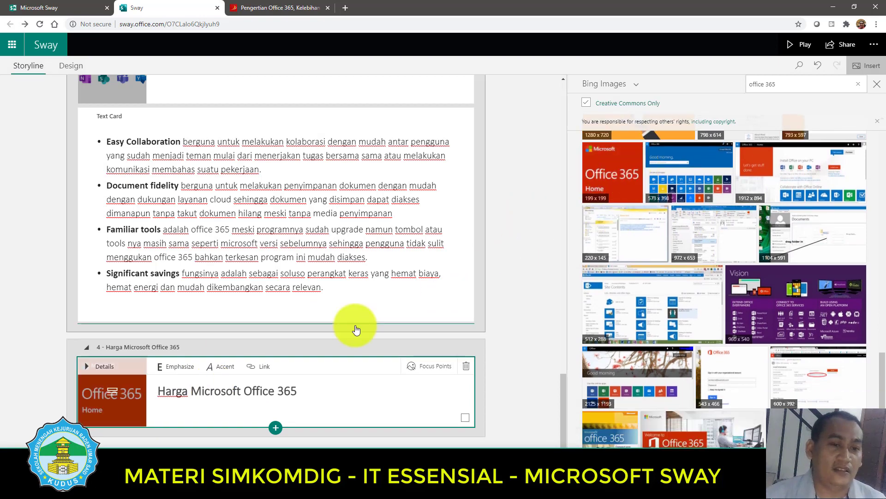
{"action": "left_click", "coordinate": [276, 428]}
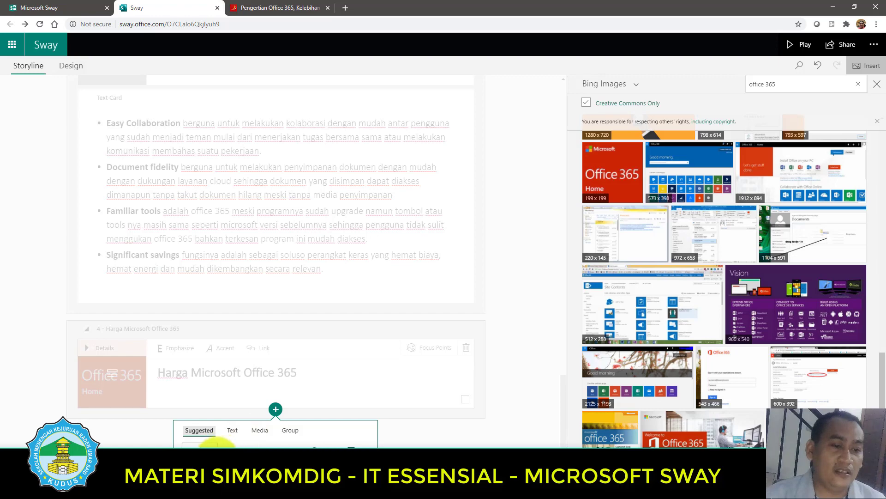
{"action": "left_click", "coordinate": [233, 443]}
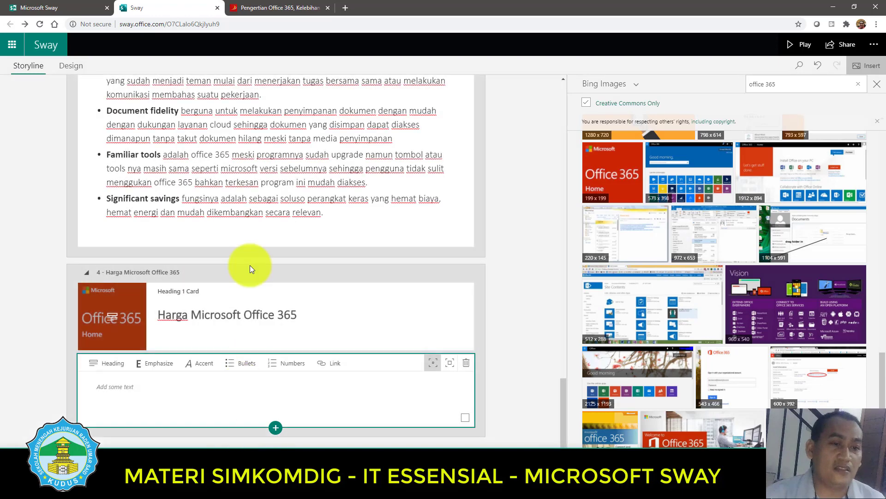
- Copy the article's two paragraphs under "Harga Microsoft Office 365" and paste them as plain text into the empty text card of section 4
{"action": "left_click", "coordinate": [282, 7]}
{"action": "left_click_drag", "start_coordinate": [222, 173], "coordinate": [418, 225]}
{"action": "key", "text": "ctrl+c"}
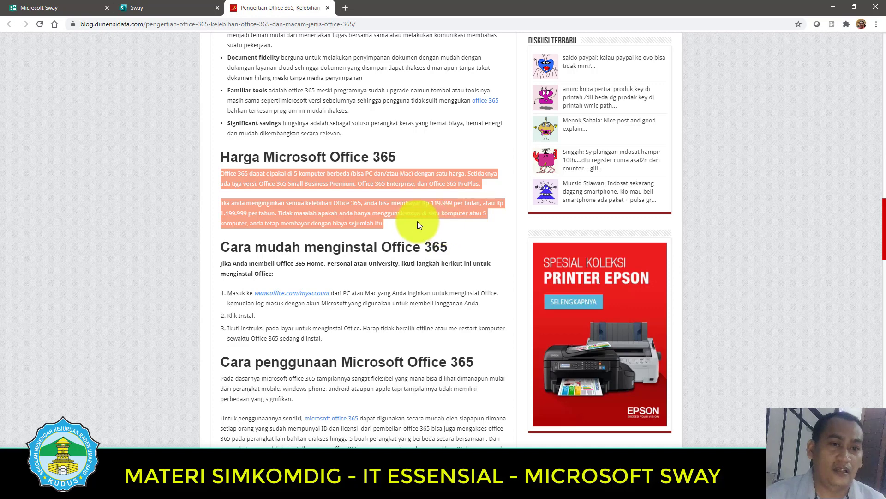
{"action": "right_click", "coordinate": [319, 212]}
{"action": "left_click", "coordinate": [335, 218]}
{"action": "left_click", "coordinate": [150, 5]}
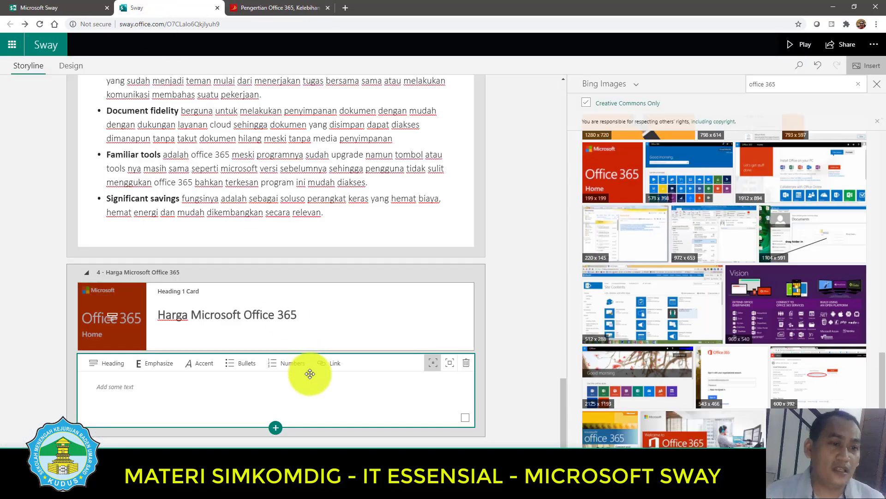
{"action": "right_click", "coordinate": [120, 390]}
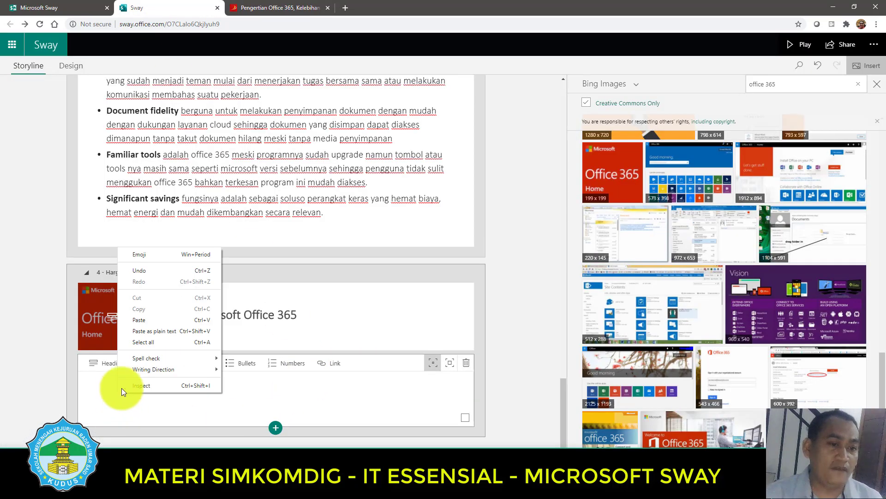
{"action": "left_click", "coordinate": [151, 329]}
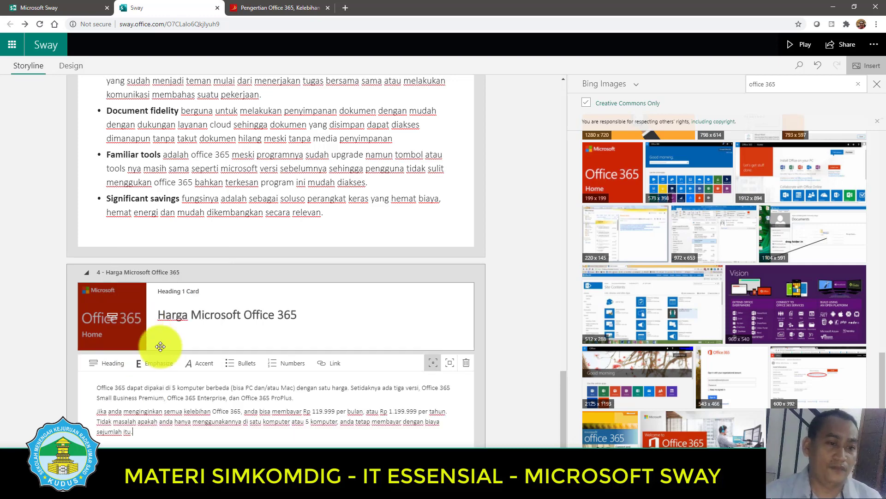
- Set the emphasis of the price text card in section 4 to Moderate
{"action": "left_click_drag", "start_coordinate": [161, 440], "coordinate": [70, 370]}
{"action": "left_click", "coordinate": [165, 445]}
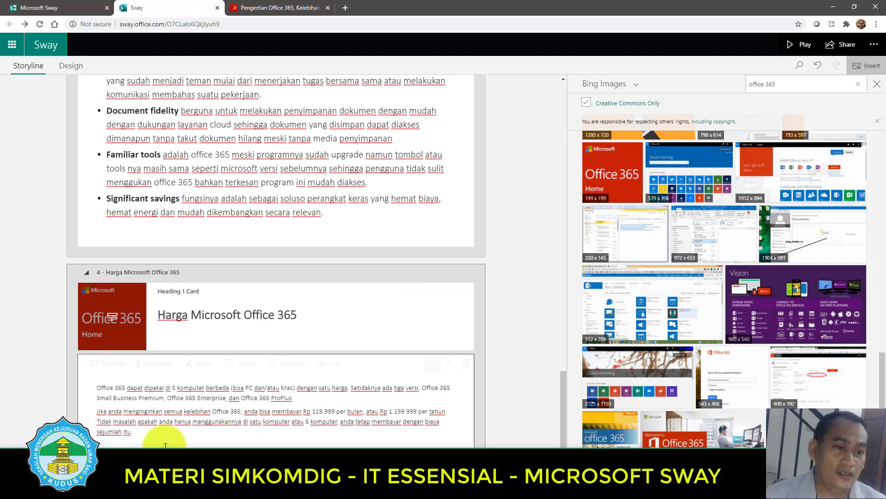
{"action": "left_click_drag", "start_coordinate": [165, 445], "coordinate": [93, 376]}
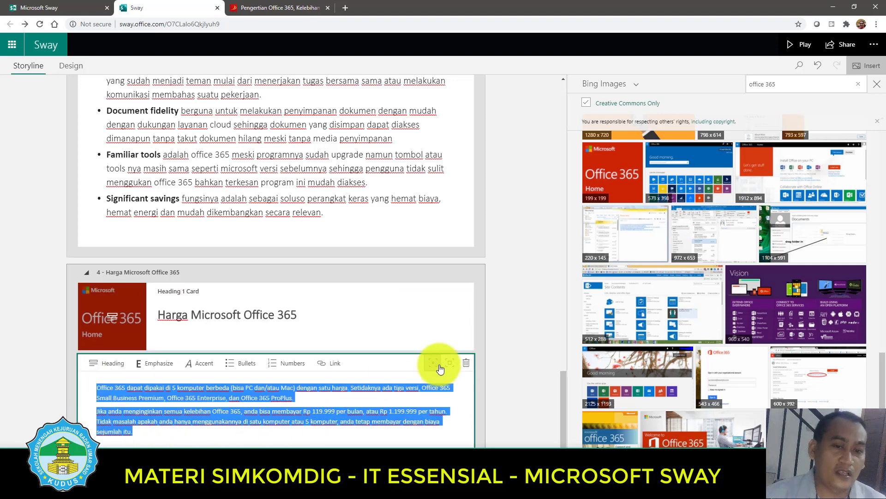
{"action": "left_click", "coordinate": [450, 367]}
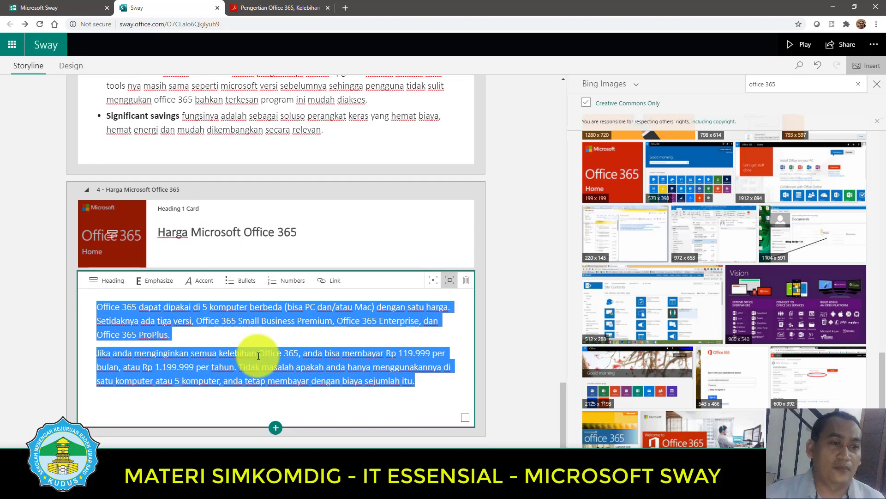
{"action": "left_click", "coordinate": [155, 450]}
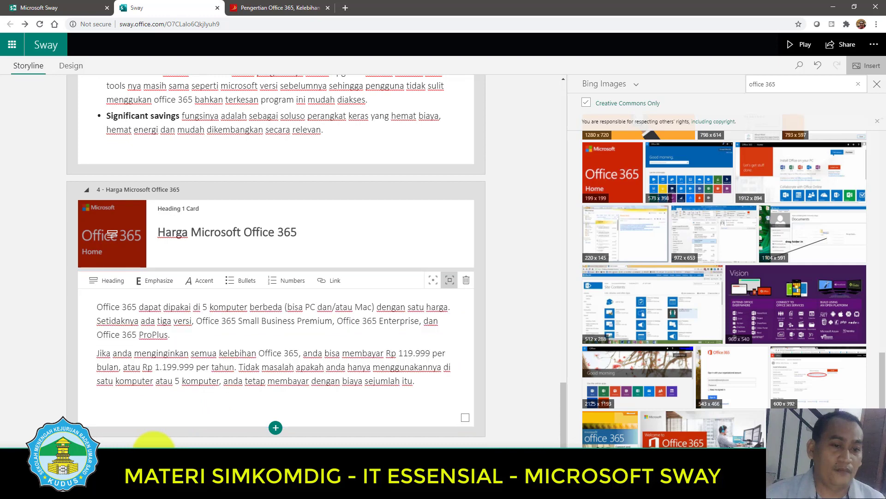
- Add a new heading section after section 4 and fill it with the heading "Cara mudah menginstal Office 365" copied from the article
{"action": "left_click", "coordinate": [276, 428]}
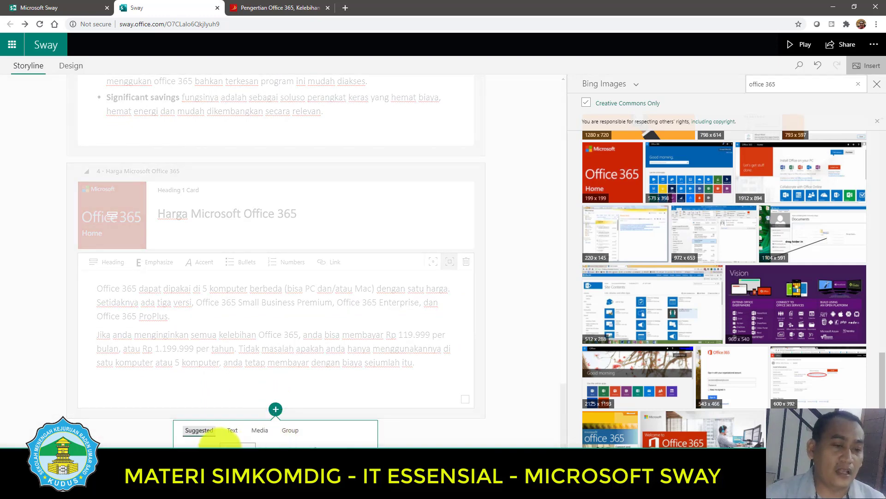
{"action": "left_click", "coordinate": [200, 444]}
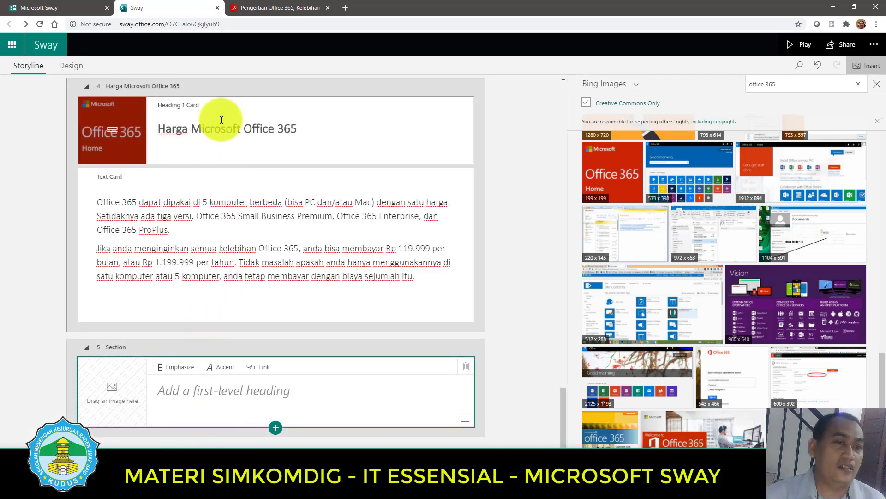
{"action": "left_click", "coordinate": [260, 12]}
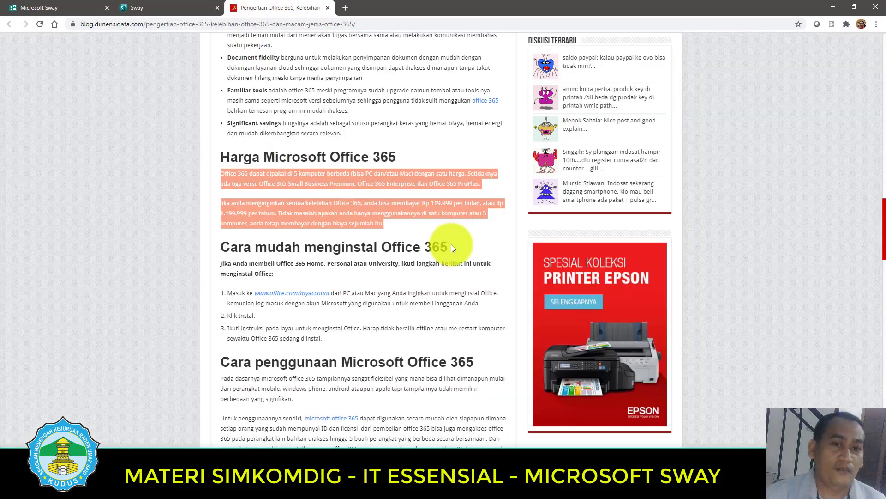
{"action": "left_click_drag", "start_coordinate": [451, 245], "coordinate": [220, 247]}
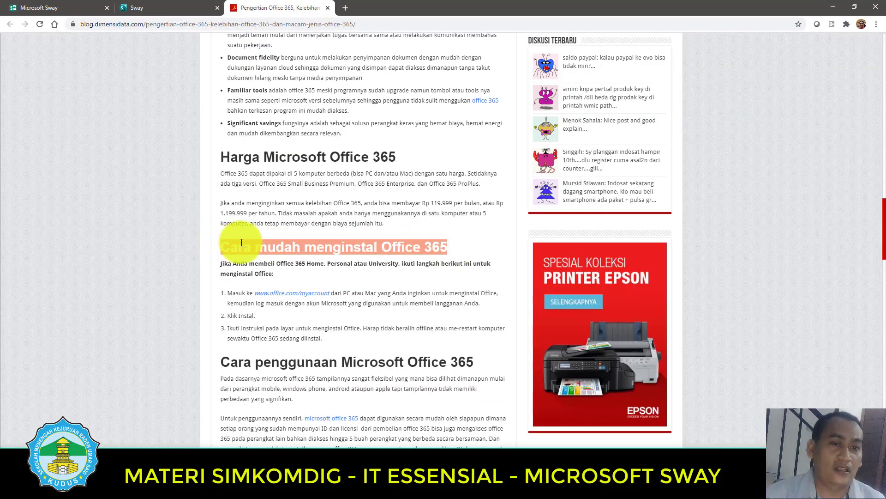
{"action": "right_click", "coordinate": [262, 251]}
{"action": "left_click", "coordinate": [267, 251]}
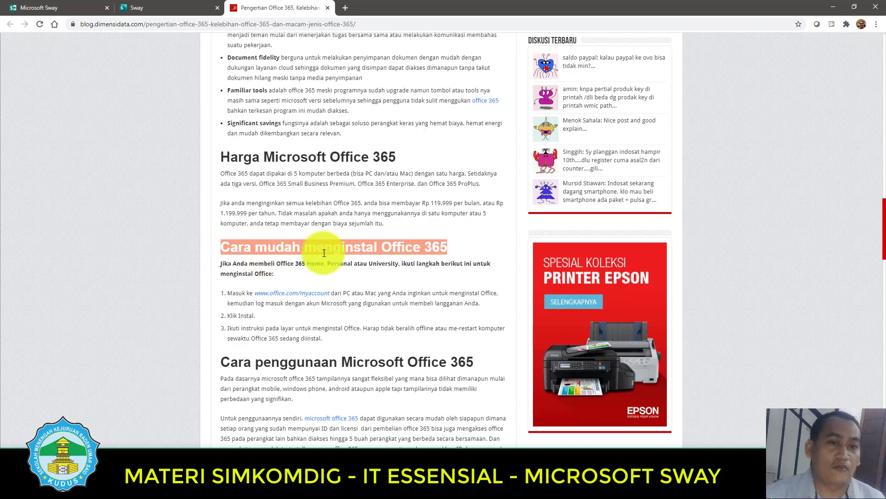
{"action": "left_click", "coordinate": [179, 8]}
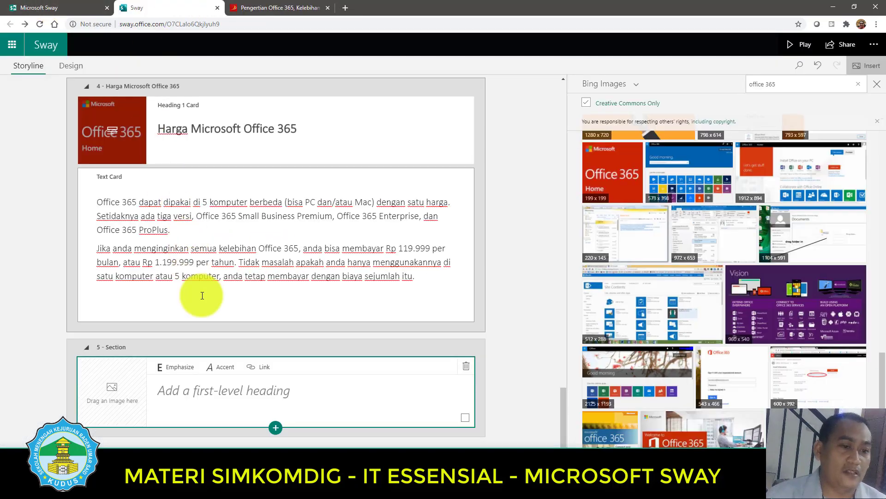
{"action": "right_click", "coordinate": [232, 395]}
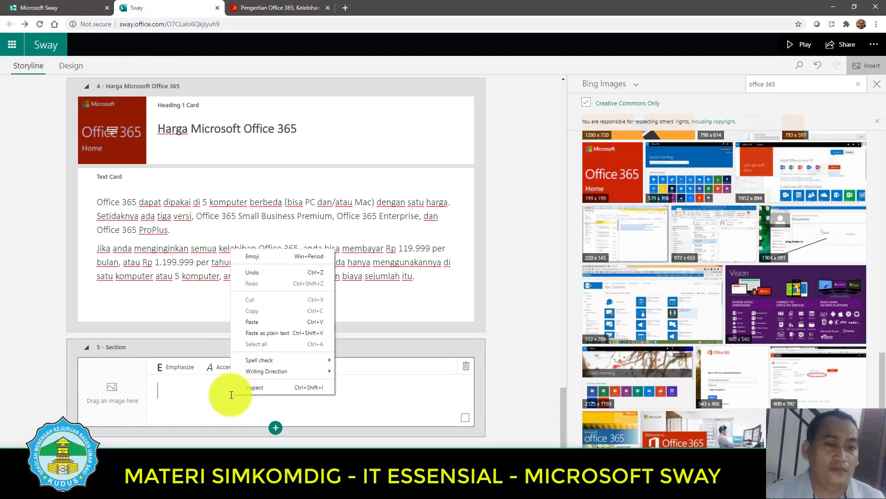
{"action": "left_click", "coordinate": [251, 324]}
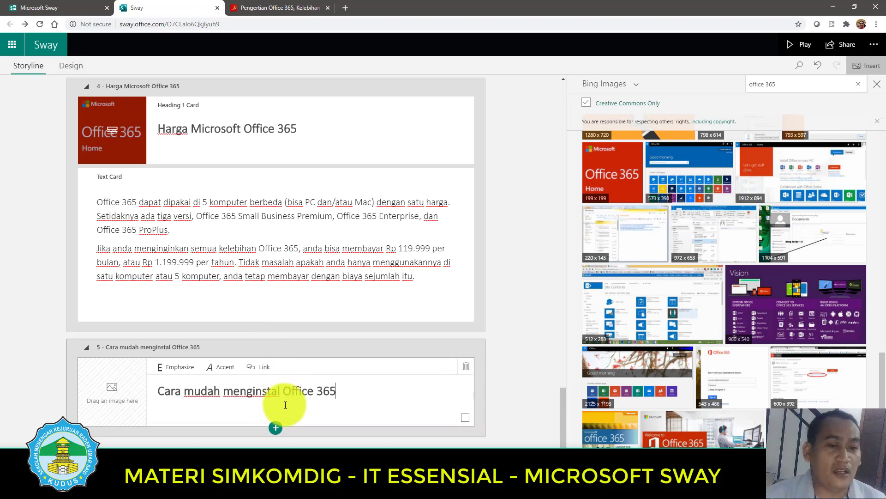
- Add a text card under "Cara mudah menginstal Office 365" and paste the article's installation introduction and three numbered steps into it with formatting
{"action": "left_click", "coordinate": [275, 429]}
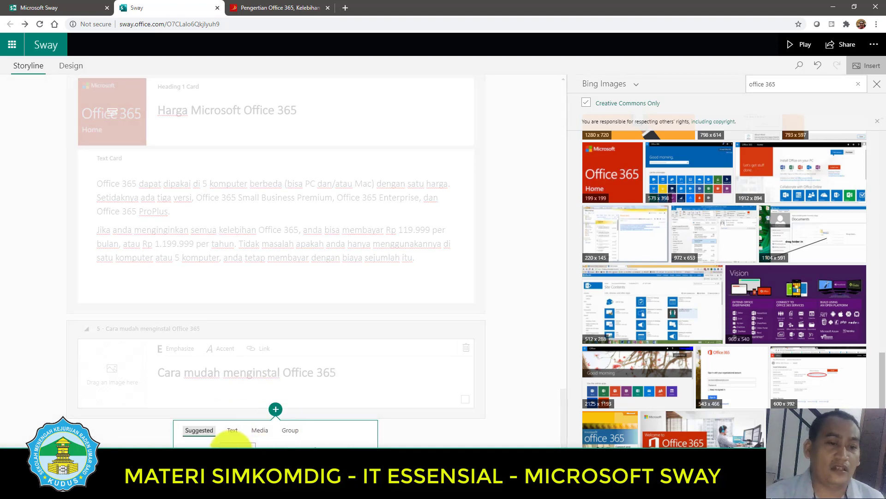
{"action": "left_click", "coordinate": [232, 430]}
{"action": "left_click", "coordinate": [280, 7]}
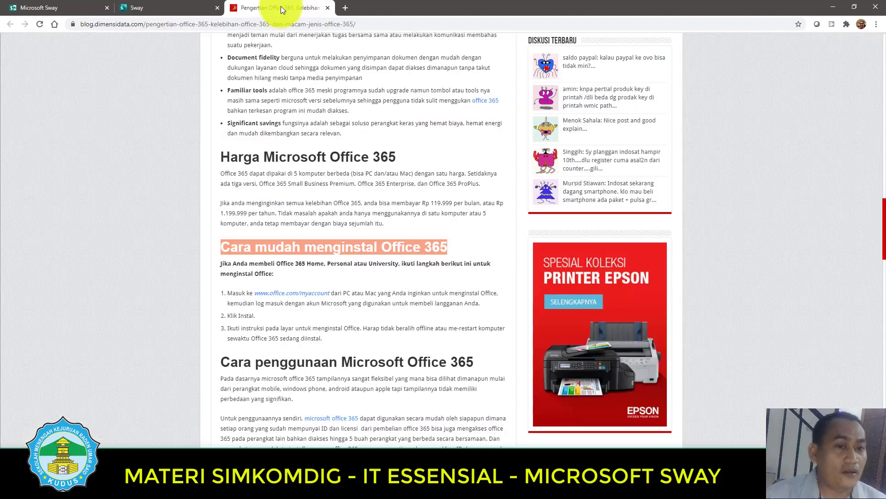
{"action": "scroll", "coordinate": [311, 240], "scroll_direction": "down", "scroll_amount": 2}
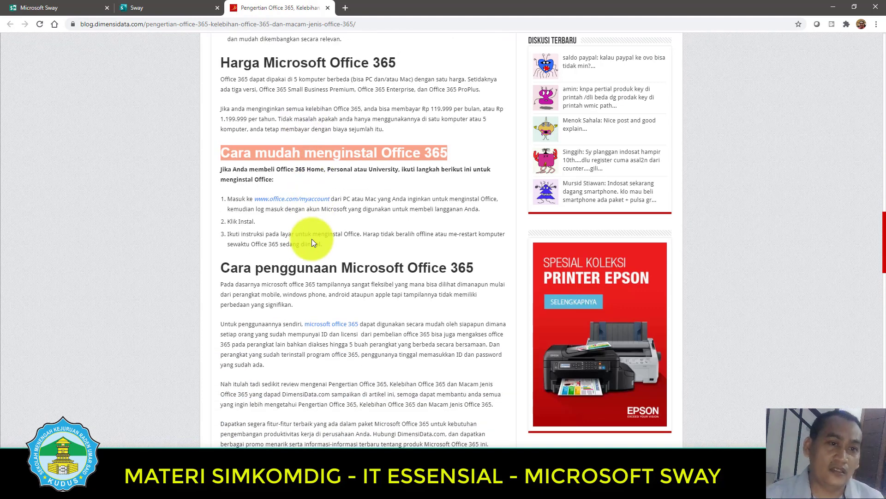
{"action": "left_click_drag", "start_coordinate": [326, 245], "coordinate": [209, 169]}
{"action": "right_click", "coordinate": [237, 174]}
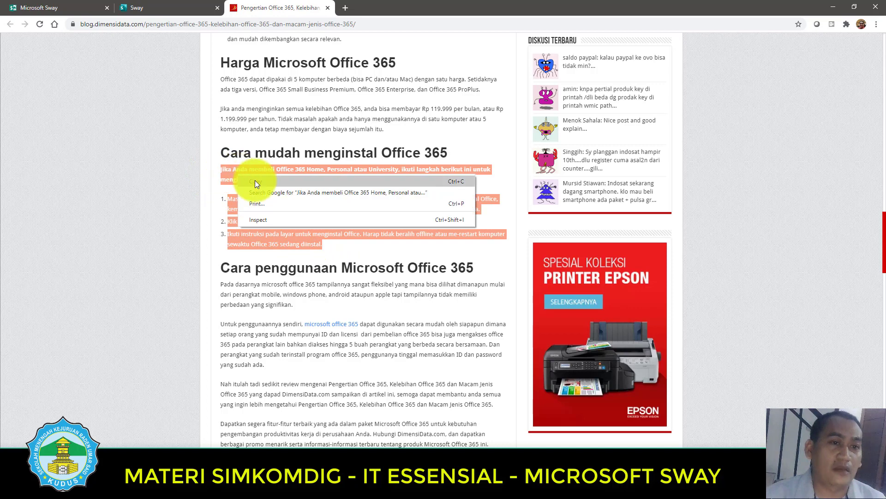
{"action": "left_click", "coordinate": [255, 180]}
{"action": "left_click", "coordinate": [145, 4]}
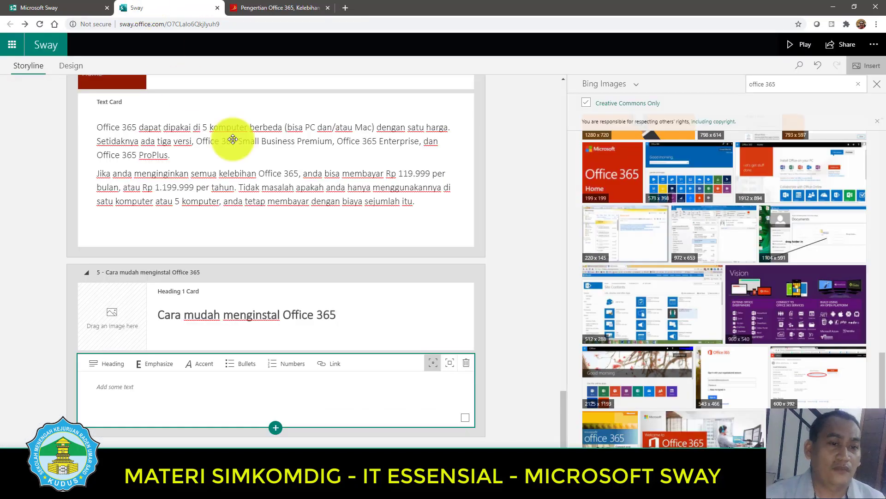
{"action": "left_click", "coordinate": [138, 404]}
{"action": "right_click", "coordinate": [137, 404]}
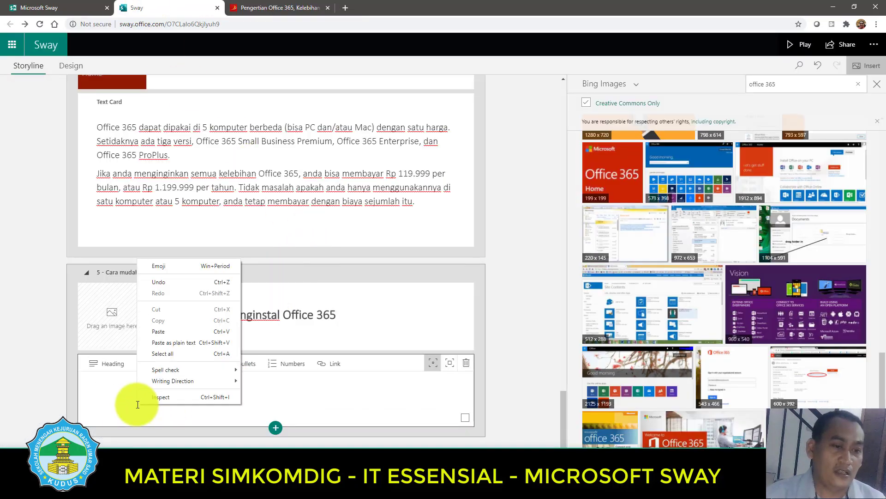
{"action": "left_click", "coordinate": [181, 332]}
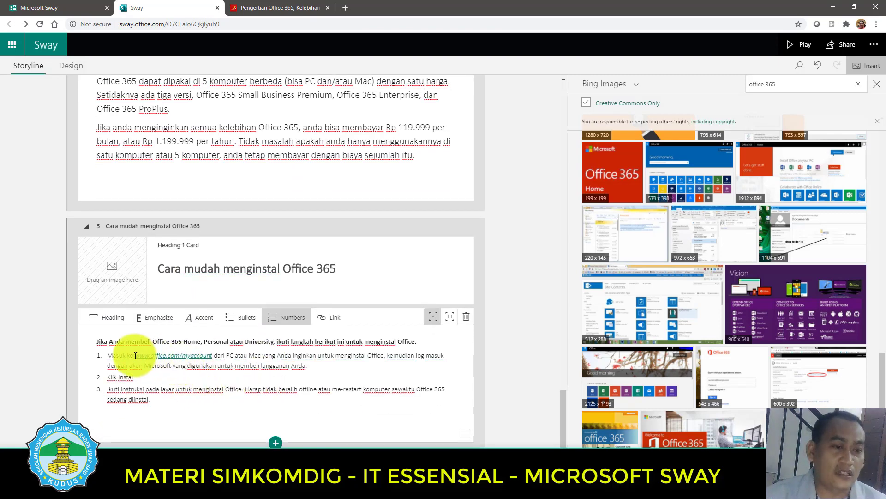
{"action": "left_click_drag", "start_coordinate": [136, 355], "coordinate": [213, 355]}
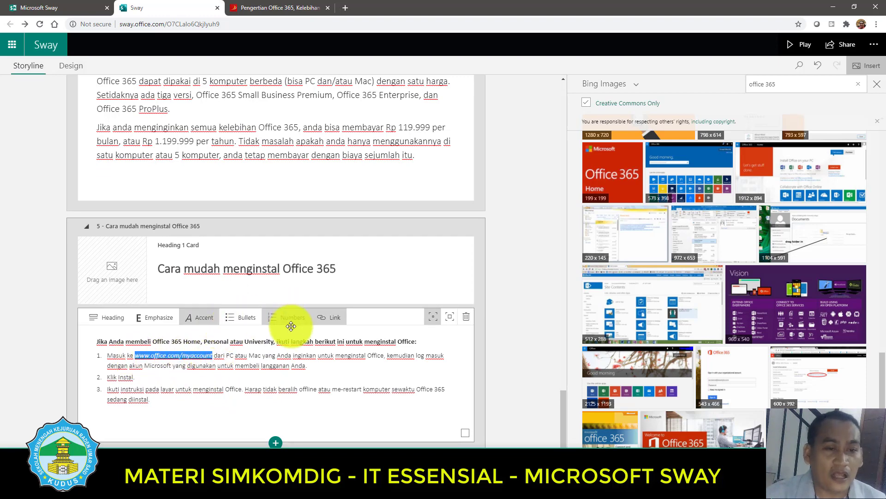
{"action": "left_click", "coordinate": [328, 315]}
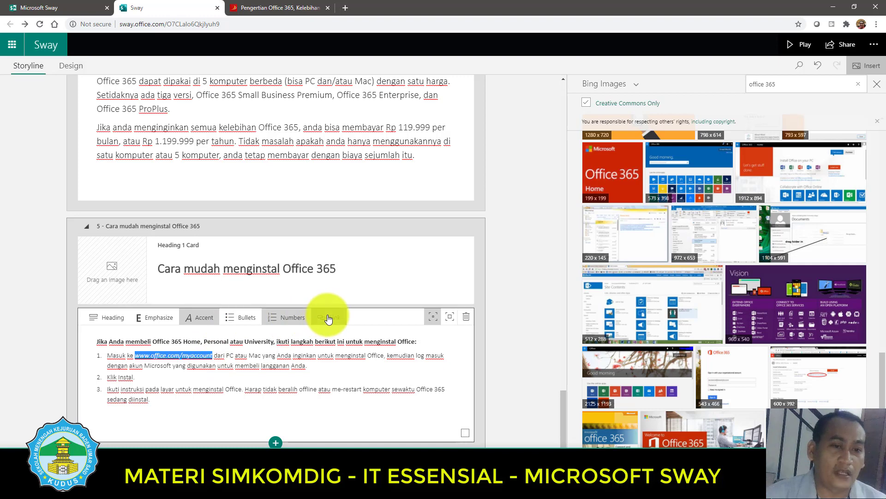
{"action": "left_click", "coordinate": [360, 302]}
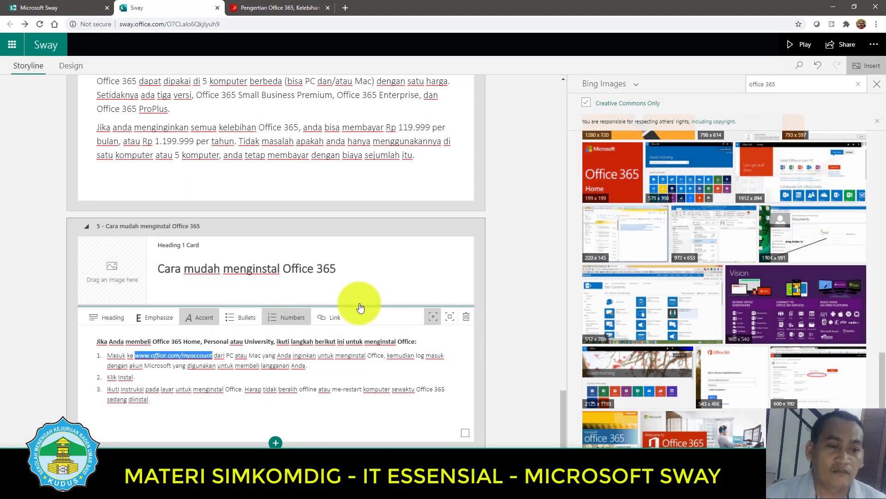
{"action": "left_click", "coordinate": [172, 414]}
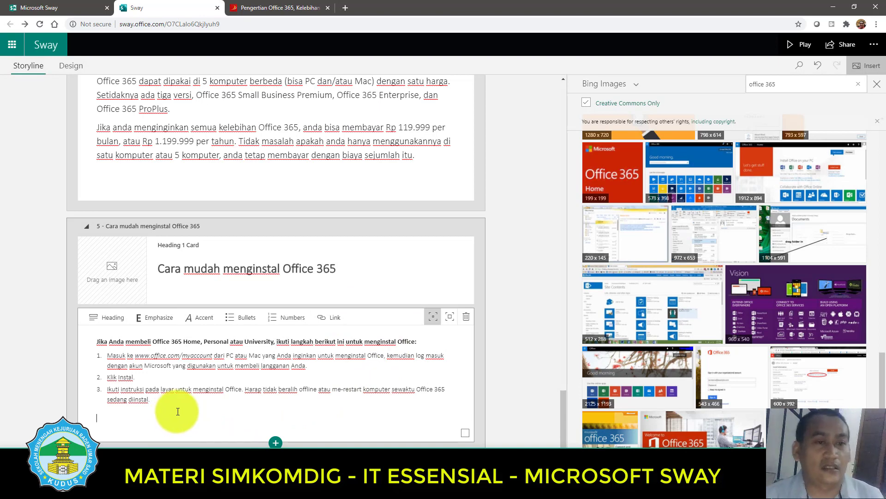
- Set the emphasis of the installation text card in section 5 to Moderate
{"action": "left_click_drag", "start_coordinate": [162, 409], "coordinate": [83, 337]}
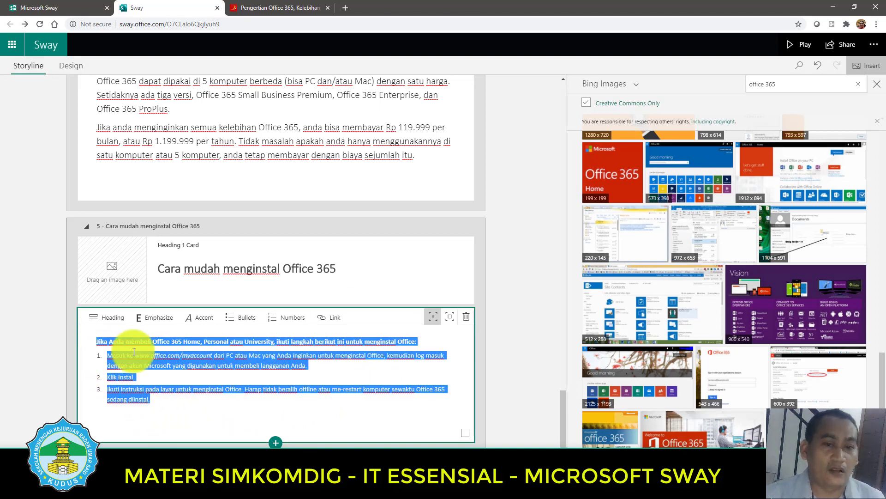
{"action": "left_click", "coordinate": [449, 317]}
{"action": "left_click", "coordinate": [168, 372]}
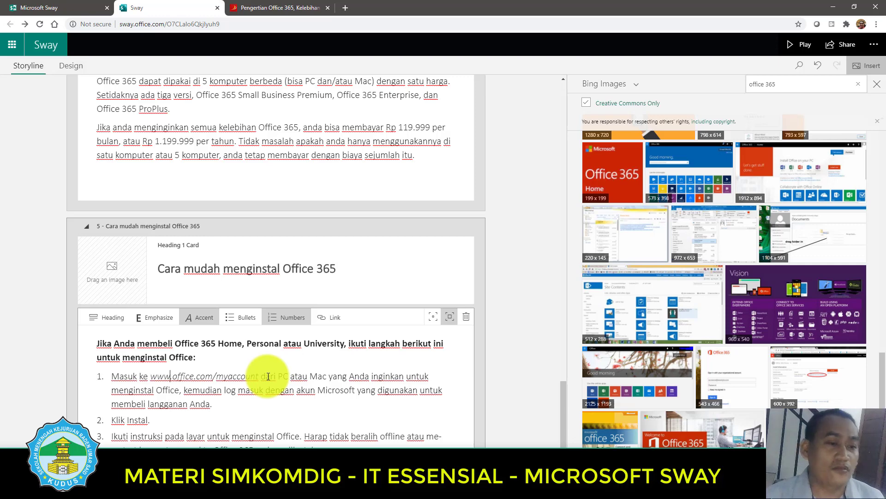
- Use the 474 x 328 Bing image of the white Office logo on orange as the "Cara mudah menginstal Office 365" heading background
{"action": "scroll", "coordinate": [268, 377], "scroll_direction": "down", "scroll_amount": 2}
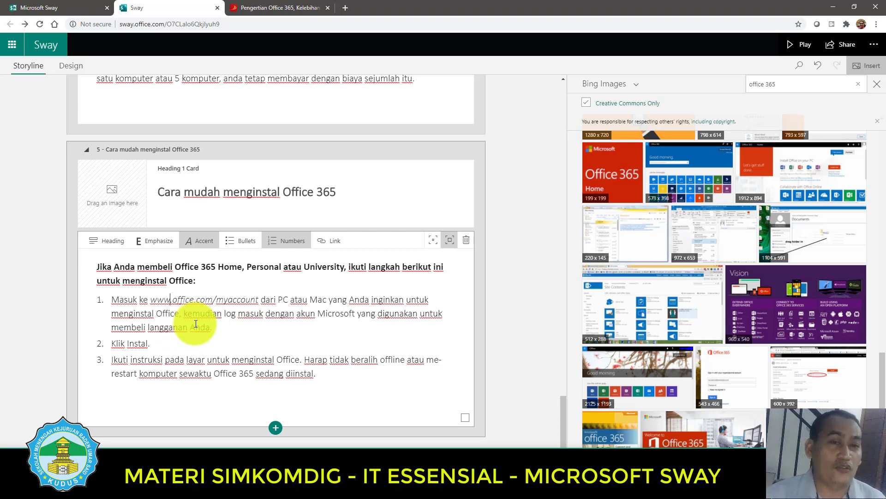
{"action": "scroll", "coordinate": [586, 295], "scroll_direction": "down", "scroll_amount": 2}
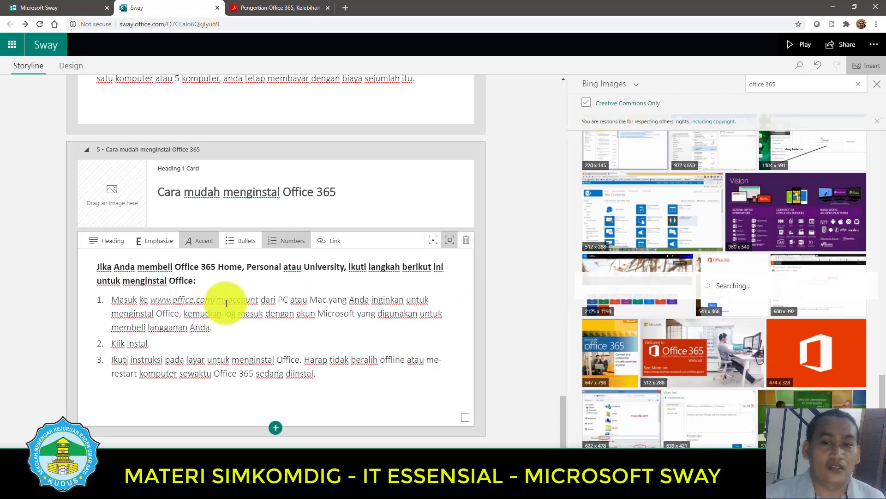
{"action": "scroll", "coordinate": [776, 318], "scroll_direction": "down", "scroll_amount": 1}
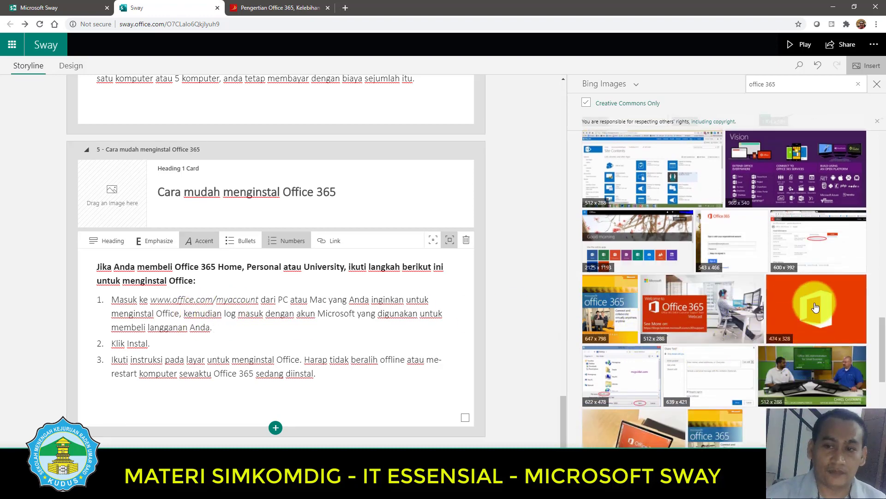
{"action": "left_click_drag", "start_coordinate": [459, 331], "coordinate": [111, 194]}
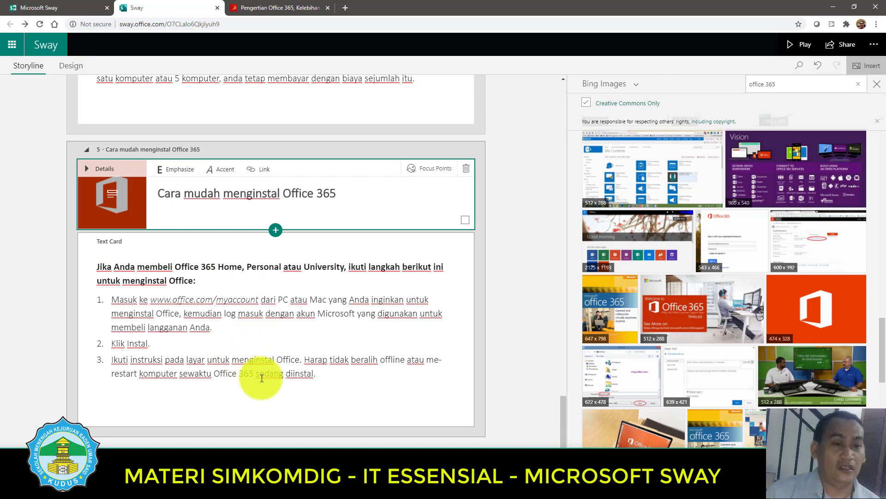
- Add a new heading section after the text card of section 5
{"action": "left_click", "coordinate": [282, 363]}
{"action": "left_click", "coordinate": [276, 427]}
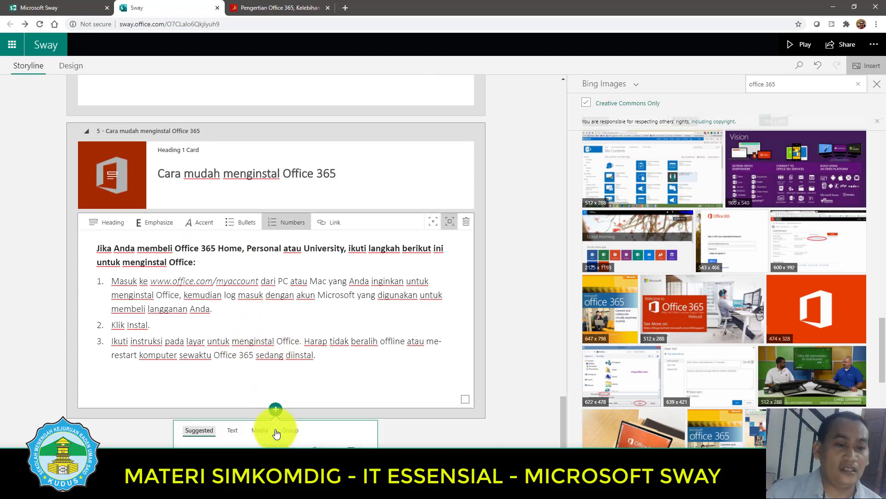
{"action": "left_click", "coordinate": [199, 443]}
- Copy the heading "Cara penggunaan Microsoft Office 365" from the article and paste it into the empty heading card of section 6
{"action": "left_click", "coordinate": [279, 7]}
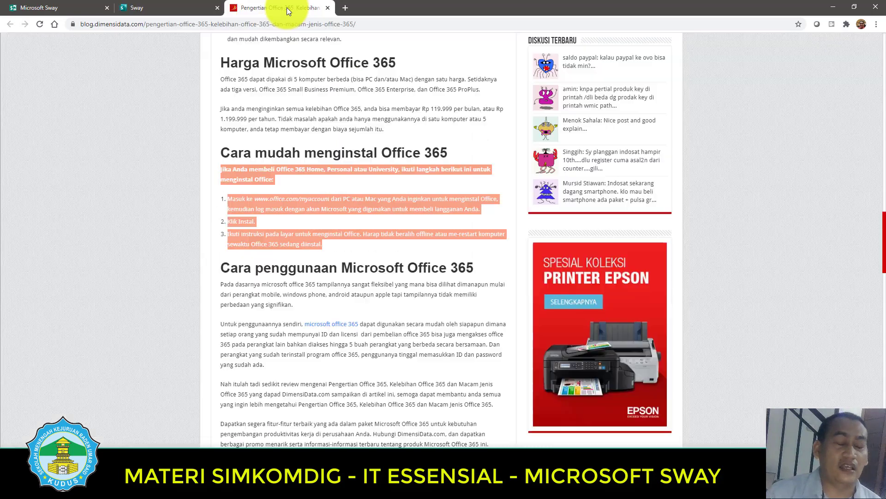
{"action": "scroll", "coordinate": [300, 217], "scroll_direction": "down", "scroll_amount": 3}
{"action": "scroll", "coordinate": [300, 217], "scroll_direction": "down", "scroll_amount": 1}
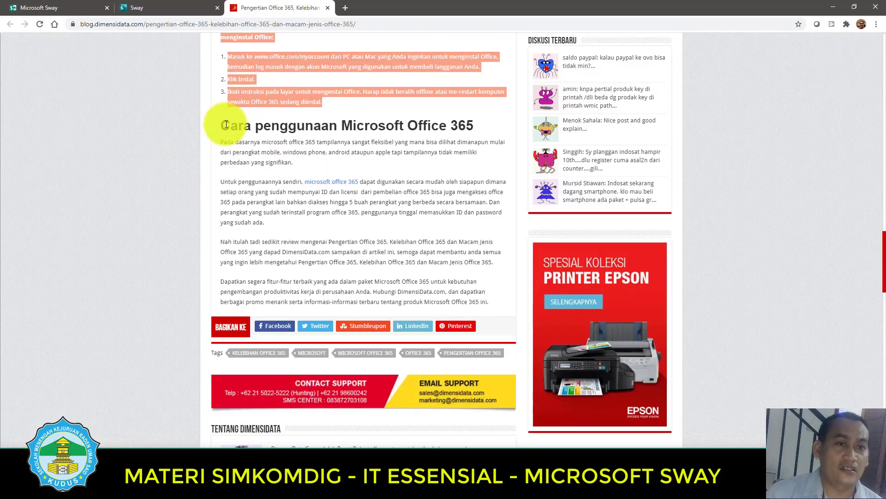
{"action": "left_click_drag", "start_coordinate": [227, 125], "coordinate": [490, 123]}
{"action": "right_click", "coordinate": [427, 126]}
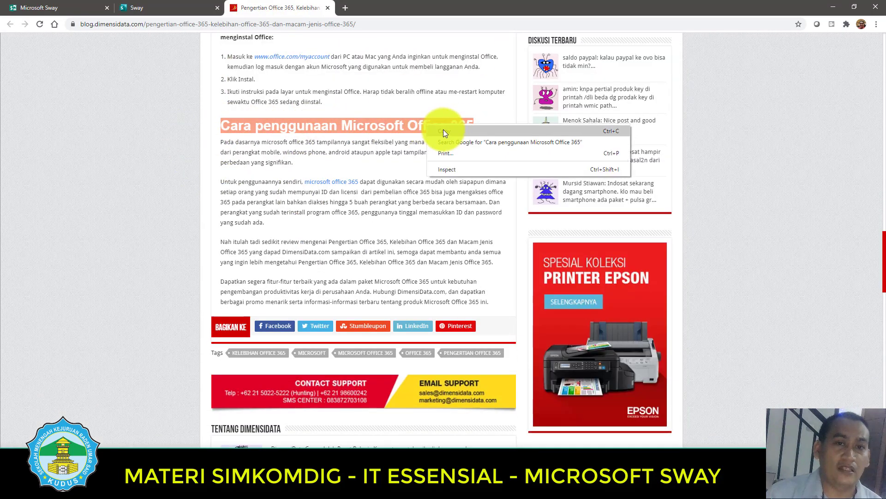
{"action": "left_click", "coordinate": [444, 132]}
{"action": "left_click", "coordinate": [138, 7]}
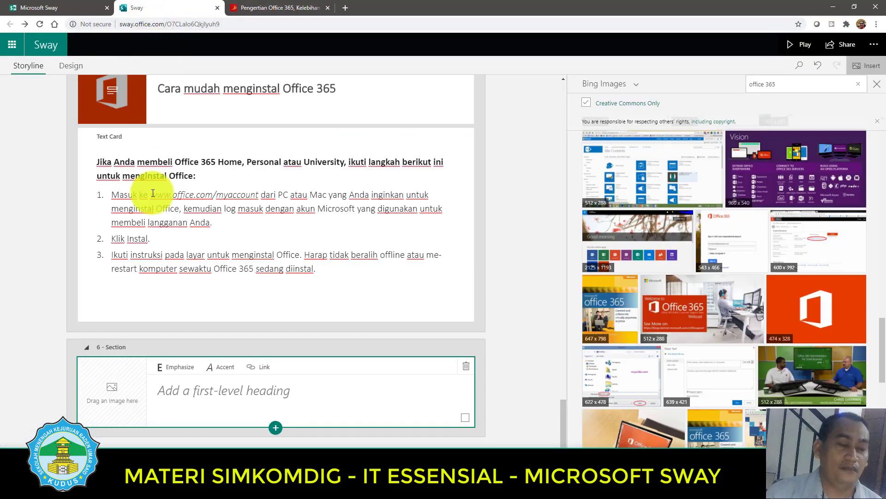
{"action": "left_click", "coordinate": [186, 391]}
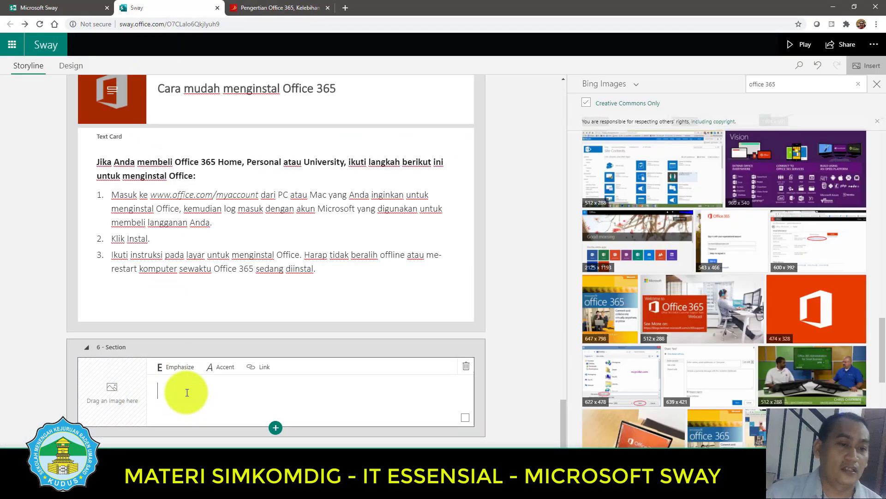
{"action": "right_click", "coordinate": [187, 392]}
{"action": "left_click", "coordinate": [207, 319]}
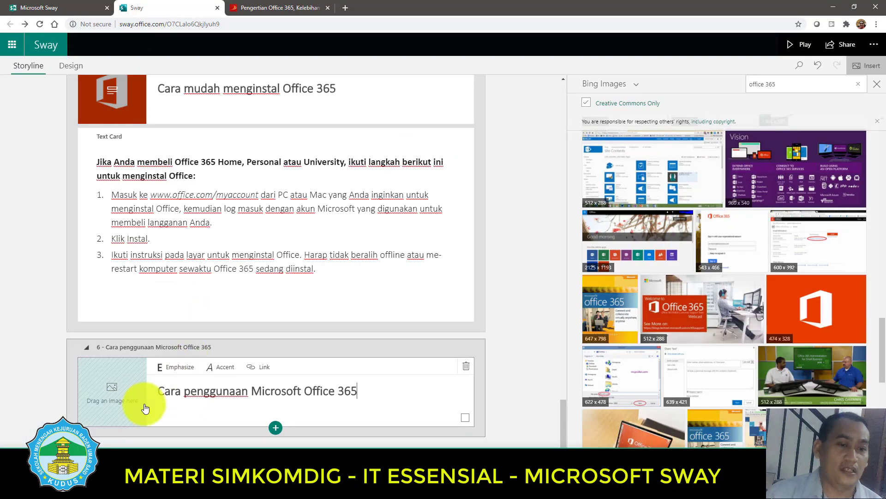
- Use the 1024 x 678 Bing image of a laptop as the "Cara penggunaan Microsoft Office 365" heading background and add a text card below it
{"action": "scroll", "coordinate": [702, 376], "scroll_direction": "down", "scroll_amount": 2}
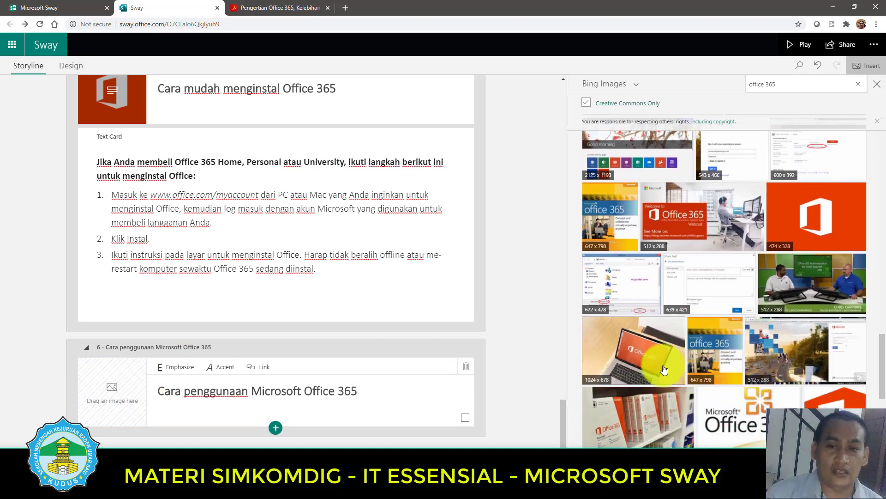
{"action": "left_click_drag", "start_coordinate": [633, 358], "coordinate": [122, 397]}
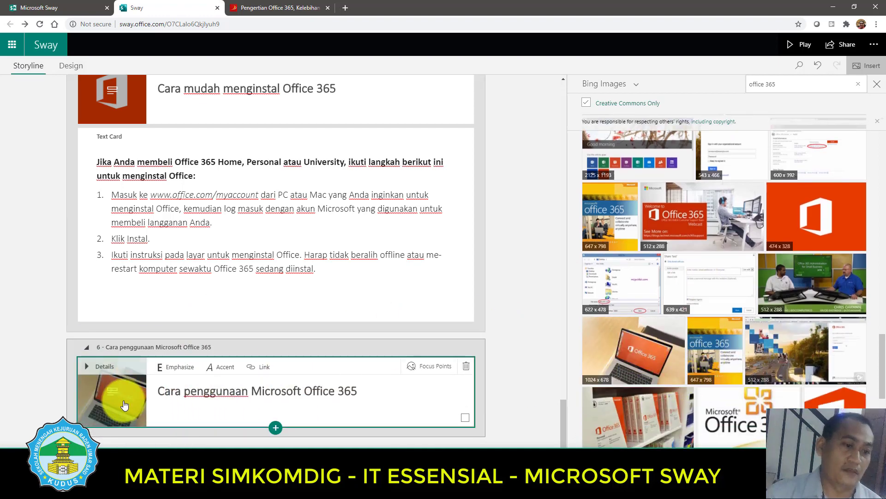
{"action": "left_click", "coordinate": [275, 427]}
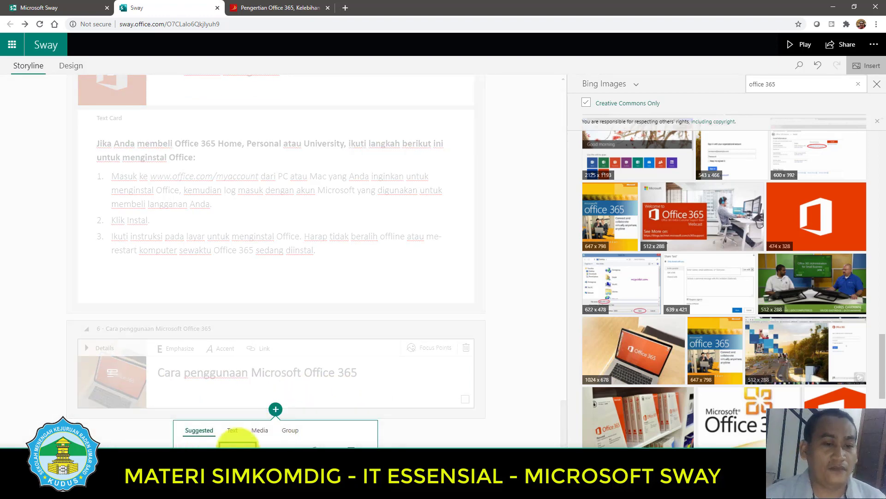
{"action": "left_click", "coordinate": [238, 439]}
- Copy the article's four paragraphs under "Cara penggunaan Microsoft Office 365" and paste them with formatting into section 6's empty text card
{"action": "left_click", "coordinate": [296, 7]}
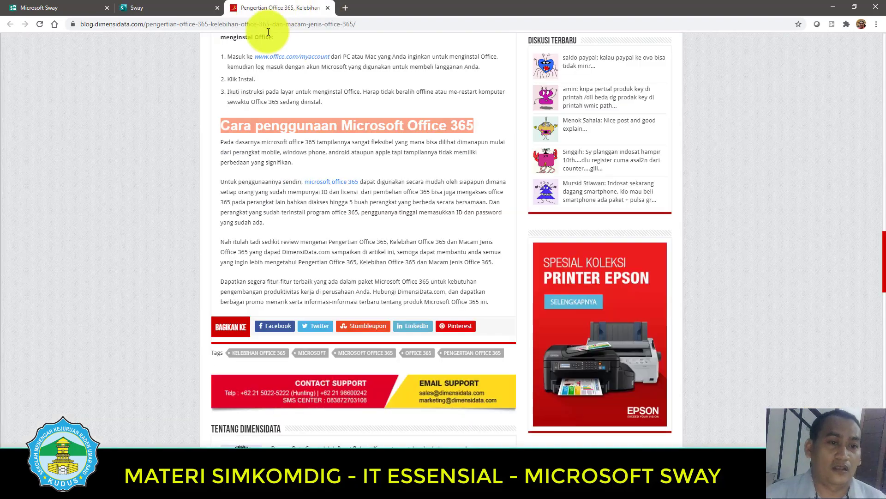
{"action": "left_click_drag", "start_coordinate": [217, 140], "coordinate": [500, 303]}
{"action": "right_click", "coordinate": [346, 205]}
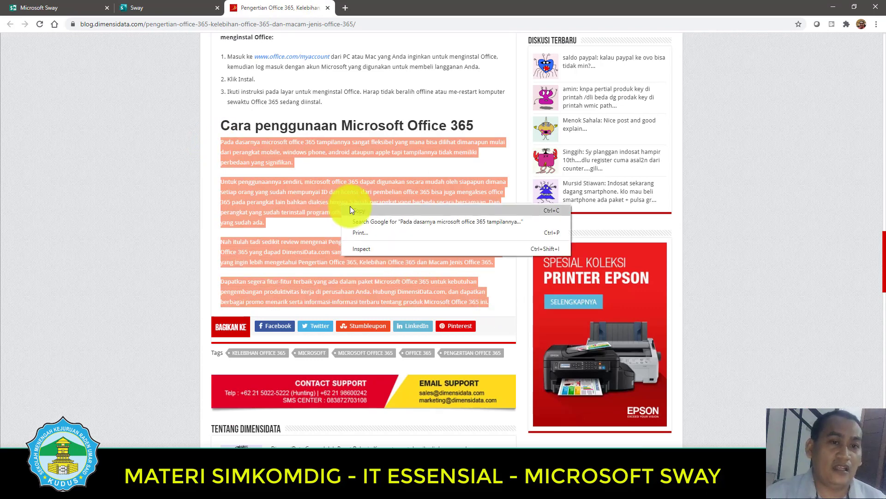
{"action": "left_click", "coordinate": [351, 209]}
{"action": "left_click", "coordinate": [143, 8]}
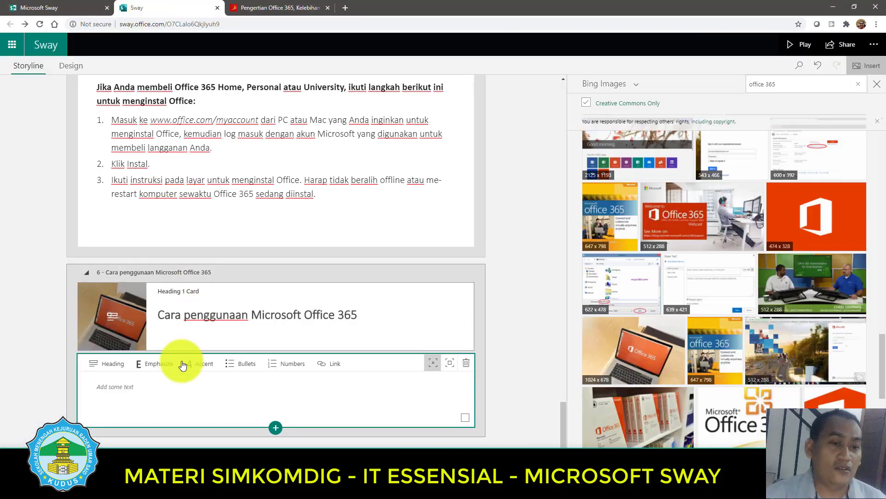
{"action": "right_click", "coordinate": [123, 392]}
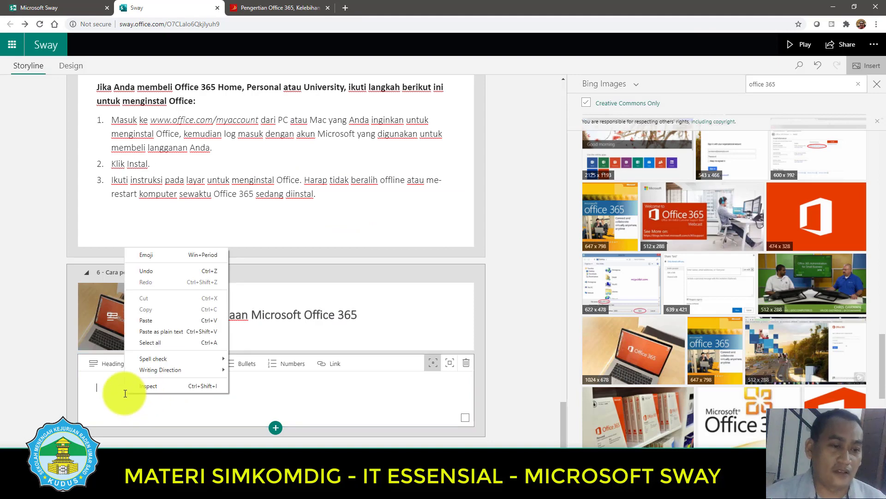
{"action": "left_click", "coordinate": [159, 322]}
- Remove the hyperlink from "microsoft office 365" in the second paragraph of section 6's text card
{"action": "scroll", "coordinate": [256, 379], "scroll_direction": "down", "scroll_amount": 3}
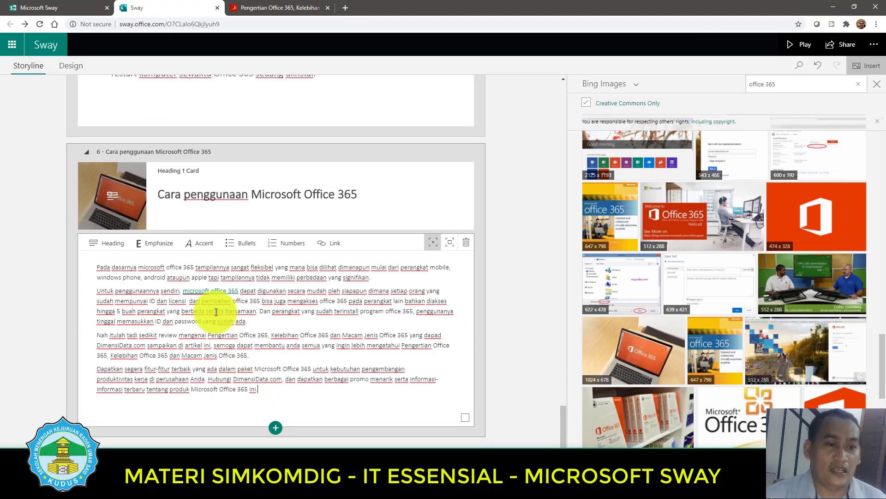
{"action": "left_click_drag", "start_coordinate": [185, 291], "coordinate": [239, 290]}
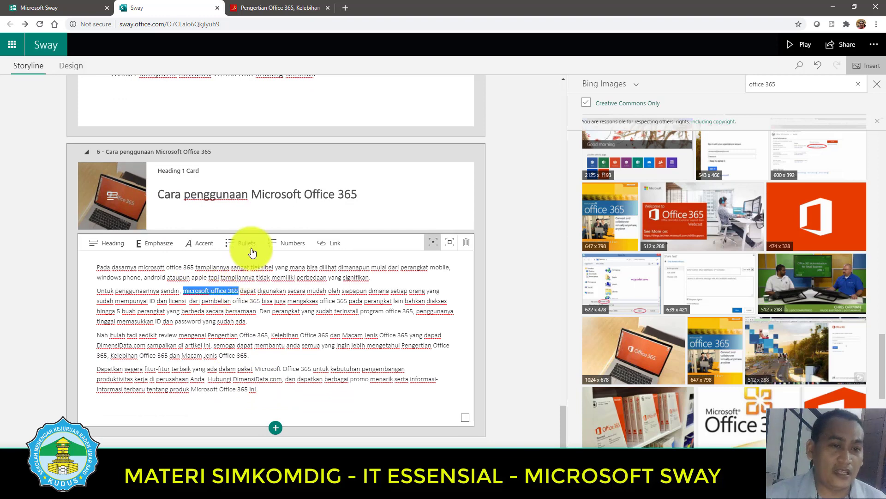
{"action": "left_click", "coordinate": [337, 244]}
{"action": "left_click", "coordinate": [363, 306]}
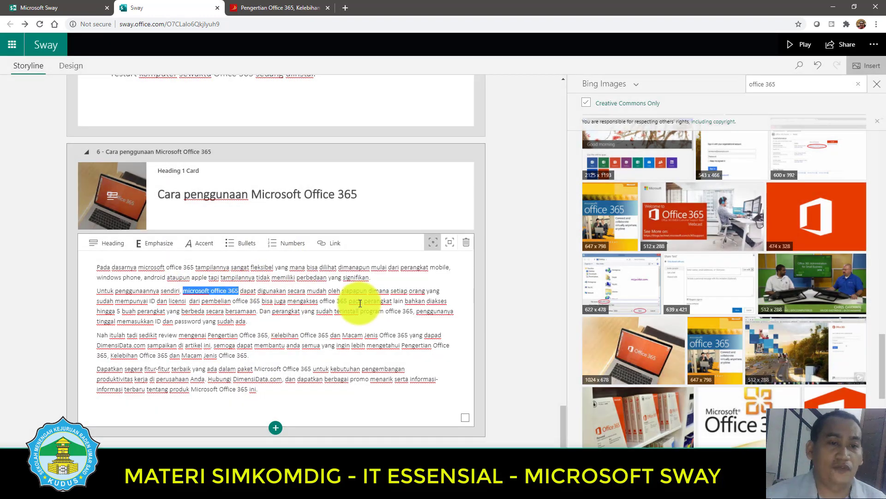
- Set section 6's four-paragraph text card to the stronger card emphasis level
{"action": "left_click", "coordinate": [273, 371]}
{"action": "left_click_drag", "start_coordinate": [278, 397], "coordinate": [58, 262]}
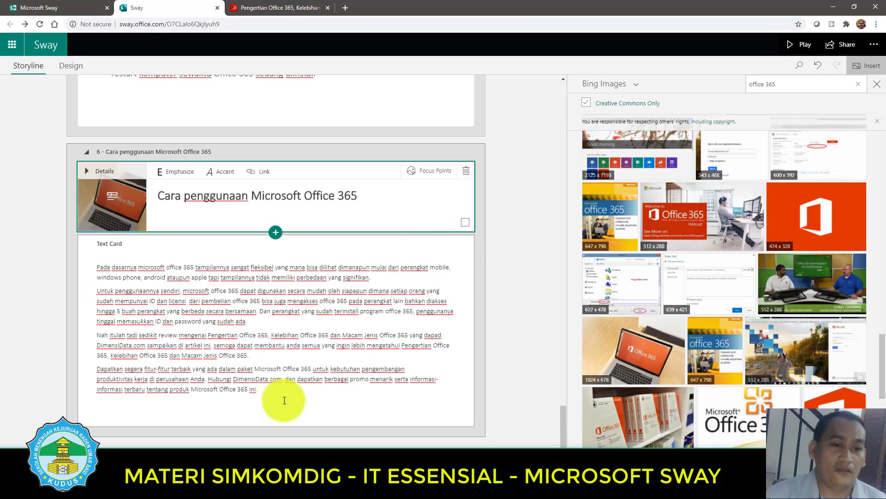
{"action": "left_click", "coordinate": [273, 392]}
{"action": "left_click_drag", "start_coordinate": [273, 392], "coordinate": [89, 257]}
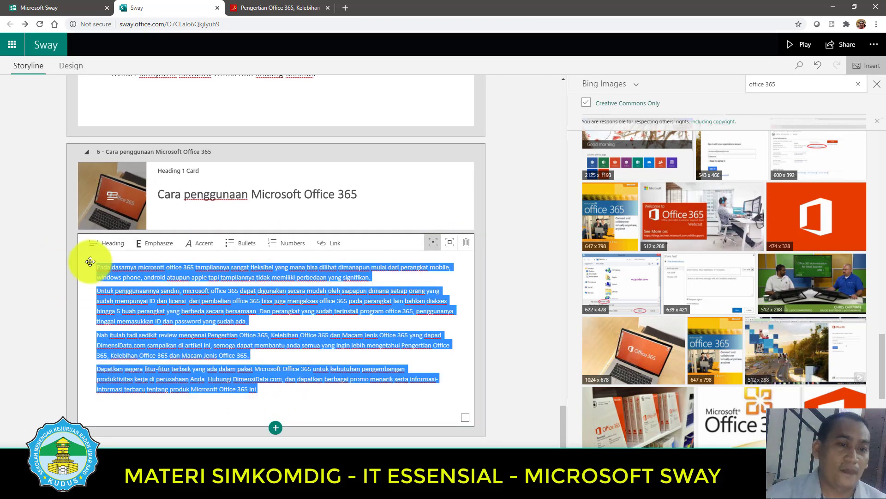
{"action": "left_click", "coordinate": [450, 247]}
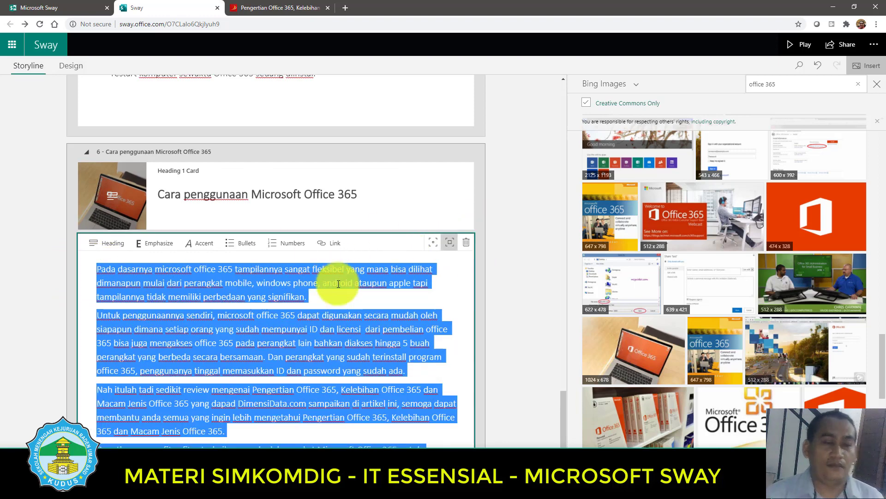
{"action": "left_click", "coordinate": [500, 351]}
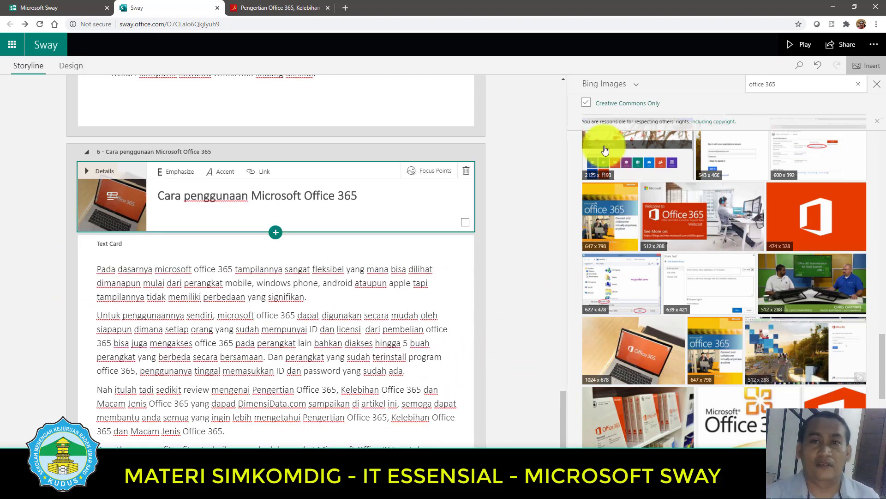
- Close the Bing Images search results to give the storyline the full width
{"action": "scroll", "coordinate": [216, 357], "scroll_direction": "up", "scroll_amount": 3}
{"action": "scroll", "coordinate": [217, 356], "scroll_direction": "up", "scroll_amount": 3}
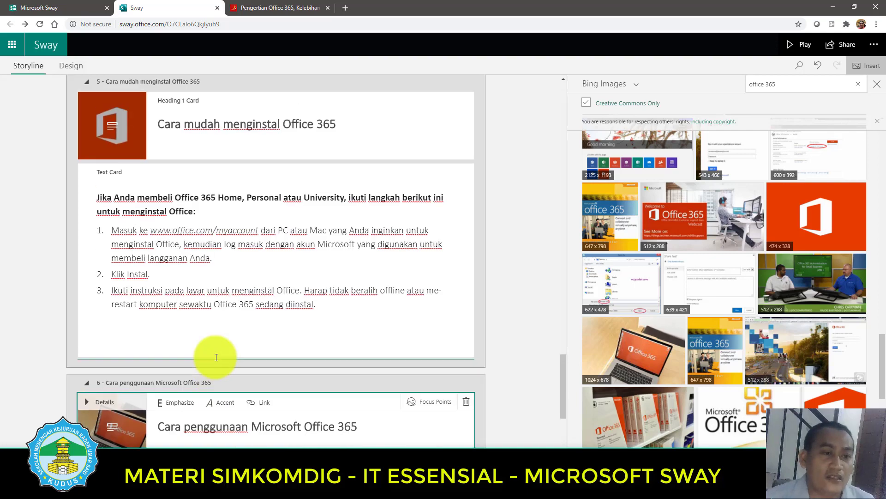
{"action": "scroll", "coordinate": [217, 357], "scroll_direction": "down", "scroll_amount": 6}
{"action": "scroll", "coordinate": [732, 295], "scroll_direction": "down", "scroll_amount": 3}
{"action": "scroll", "coordinate": [731, 310], "scroll_direction": "up", "scroll_amount": 8}
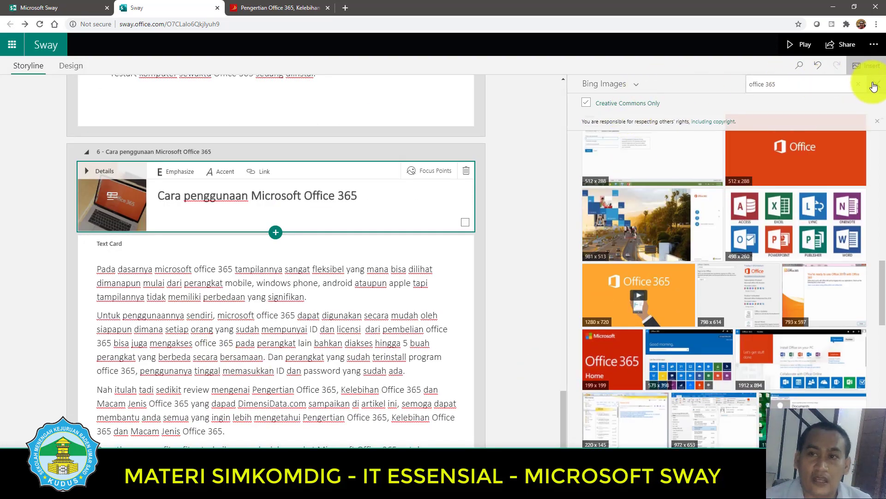
{"action": "left_click", "coordinate": [878, 89]}
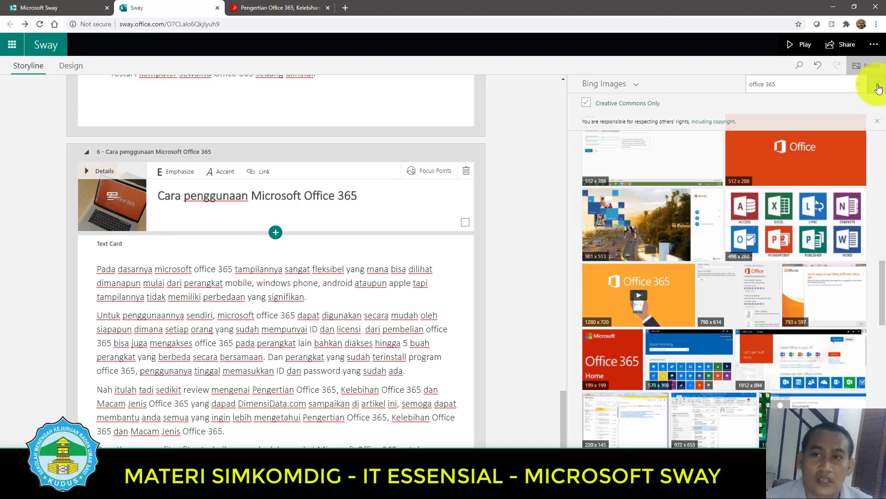
{"action": "left_click", "coordinate": [878, 89]}
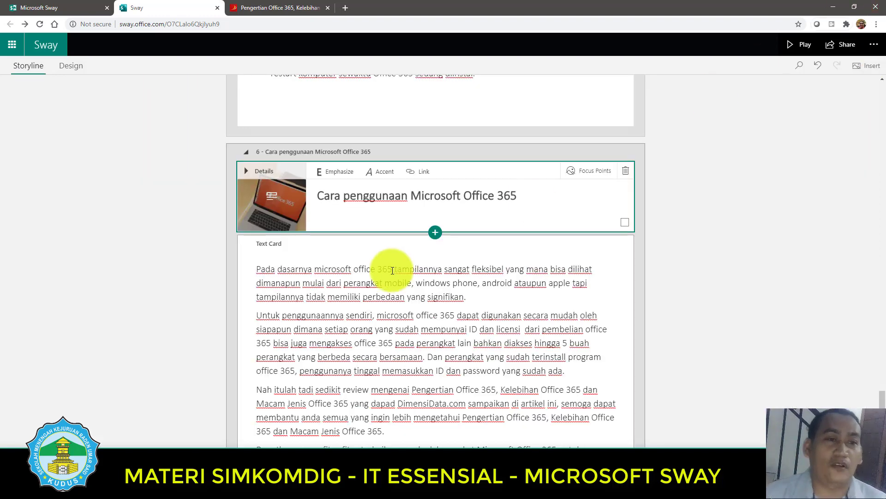
- Review the whole storyline from the Office 365 title card through the headings, background images and text cards of sections 1 to 6
{"action": "scroll", "coordinate": [383, 314], "scroll_direction": "up", "scroll_amount": 5}
{"action": "scroll", "coordinate": [386, 322], "scroll_direction": "up", "scroll_amount": 20}
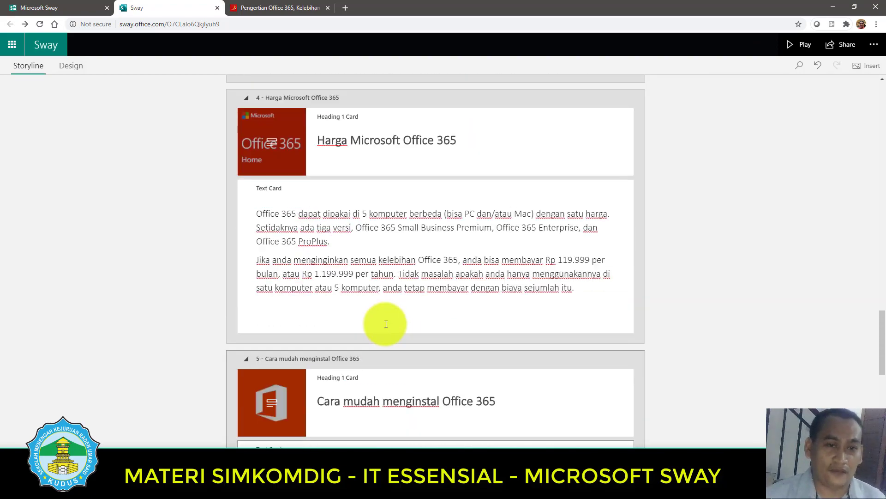
{"action": "scroll", "coordinate": [386, 328], "scroll_direction": "up", "scroll_amount": 8}
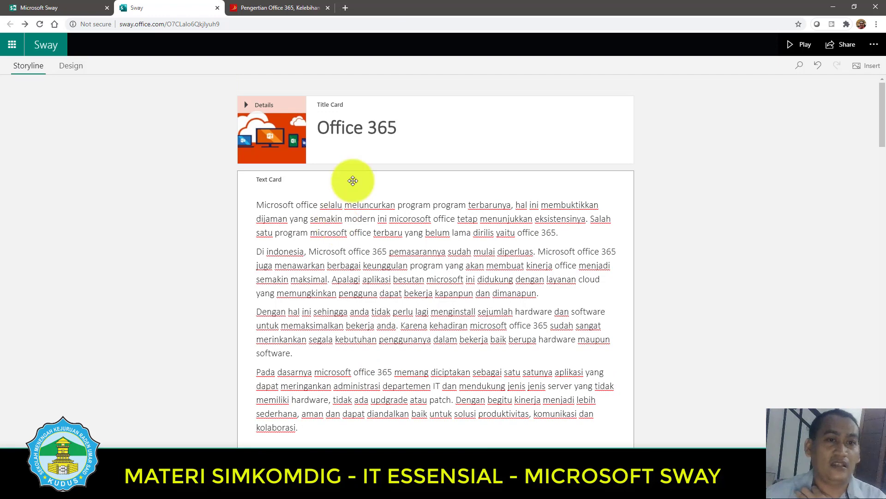
{"action": "scroll", "coordinate": [313, 264], "scroll_direction": "down", "scroll_amount": 10}
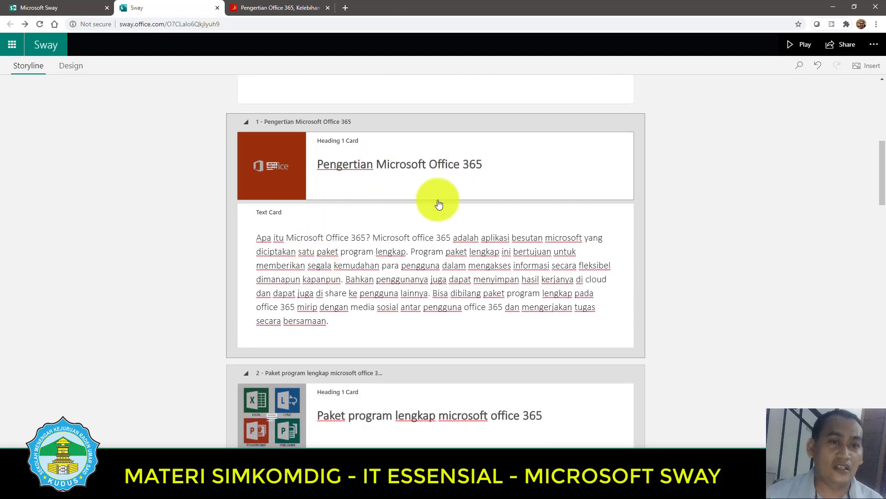
{"action": "scroll", "coordinate": [437, 200], "scroll_direction": "down", "scroll_amount": 2}
{"action": "scroll", "coordinate": [360, 186], "scroll_direction": "down", "scroll_amount": 2}
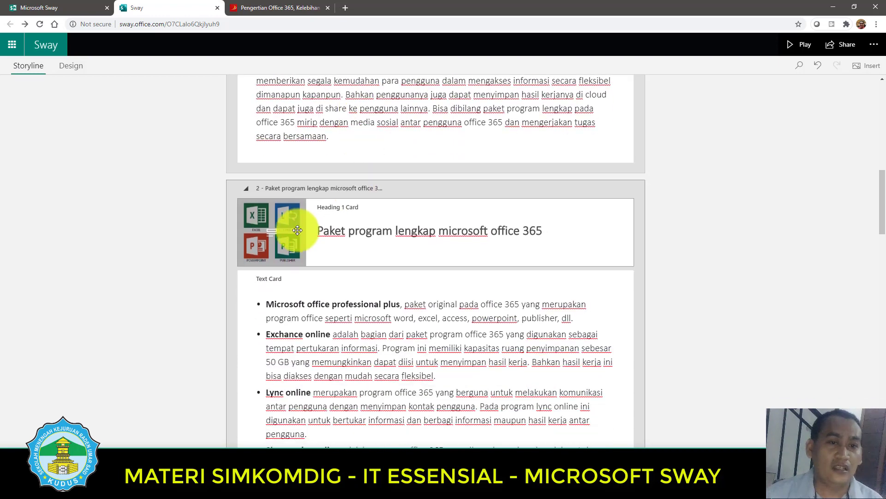
{"action": "scroll", "coordinate": [434, 236], "scroll_direction": "down", "scroll_amount": 2}
{"action": "scroll", "coordinate": [438, 239], "scroll_direction": "down", "scroll_amount": 8}
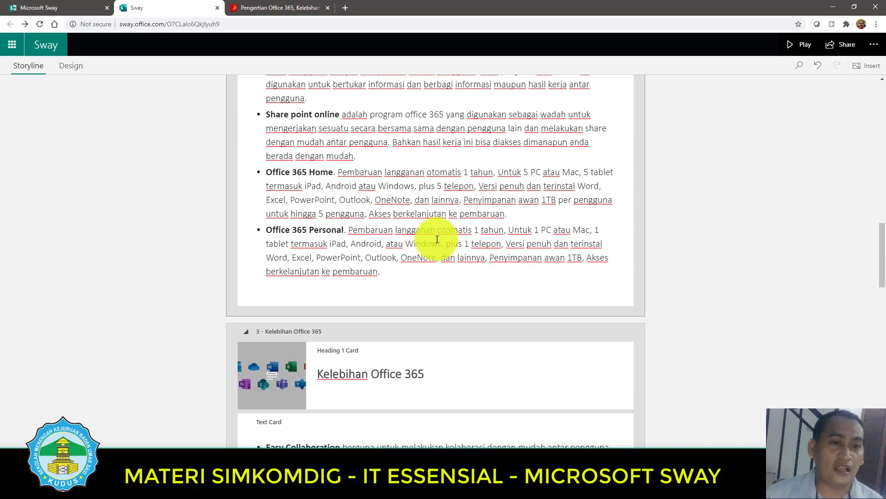
{"action": "scroll", "coordinate": [341, 143], "scroll_direction": "down", "scroll_amount": 2}
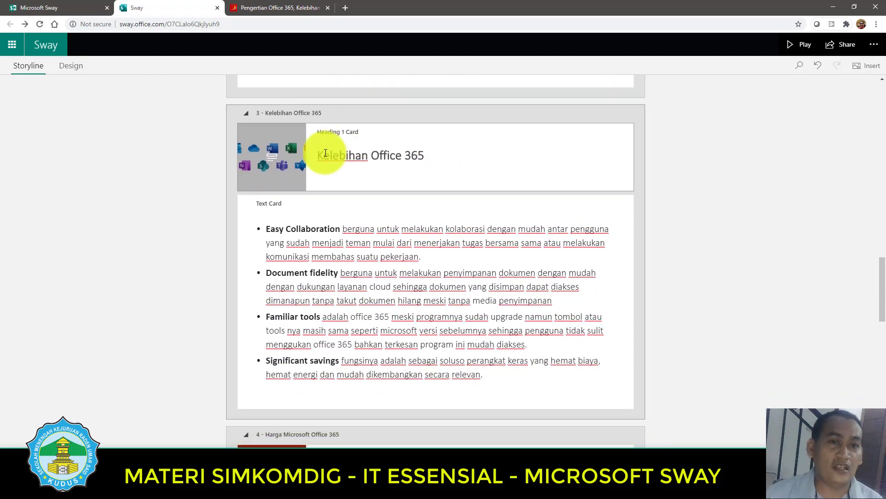
{"action": "scroll", "coordinate": [412, 155], "scroll_direction": "down", "scroll_amount": 6}
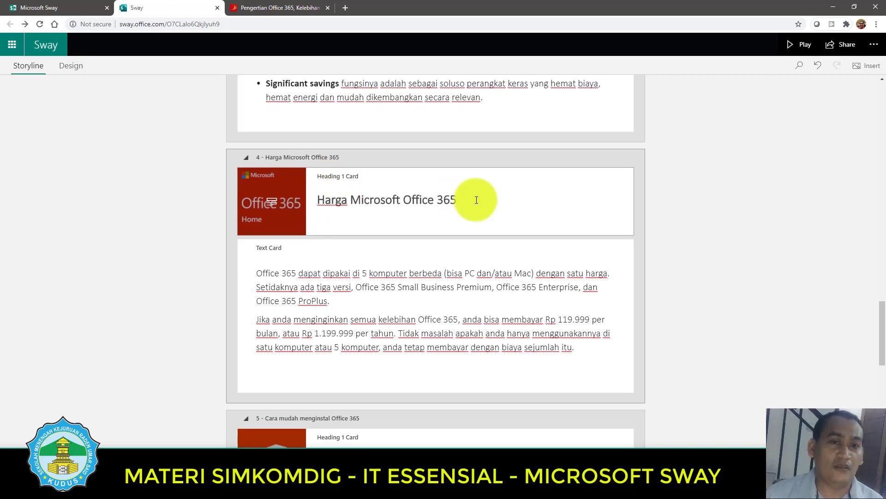
{"action": "scroll", "coordinate": [475, 198], "scroll_direction": "down", "scroll_amount": 2}
{"action": "scroll", "coordinate": [279, 229], "scroll_direction": "down", "scroll_amount": 4}
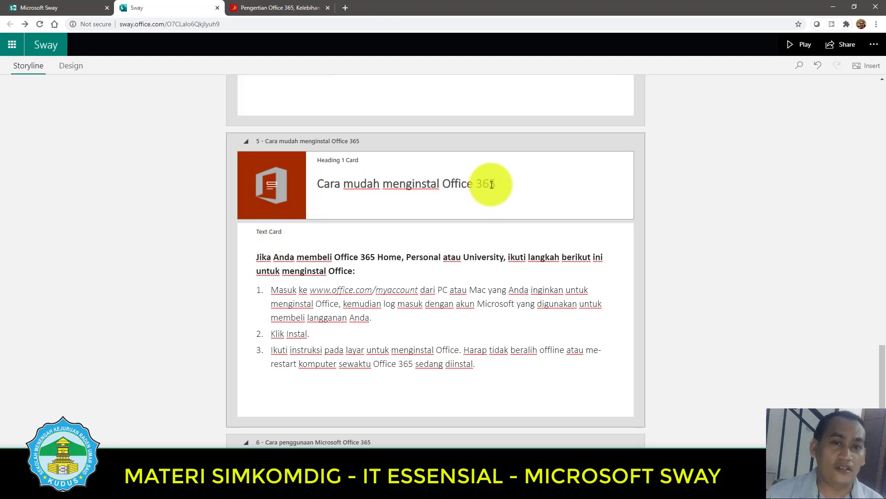
{"action": "scroll", "coordinate": [415, 184], "scroll_direction": "down", "scroll_amount": 4}
{"action": "scroll", "coordinate": [356, 184], "scroll_direction": "down", "scroll_amount": 2}
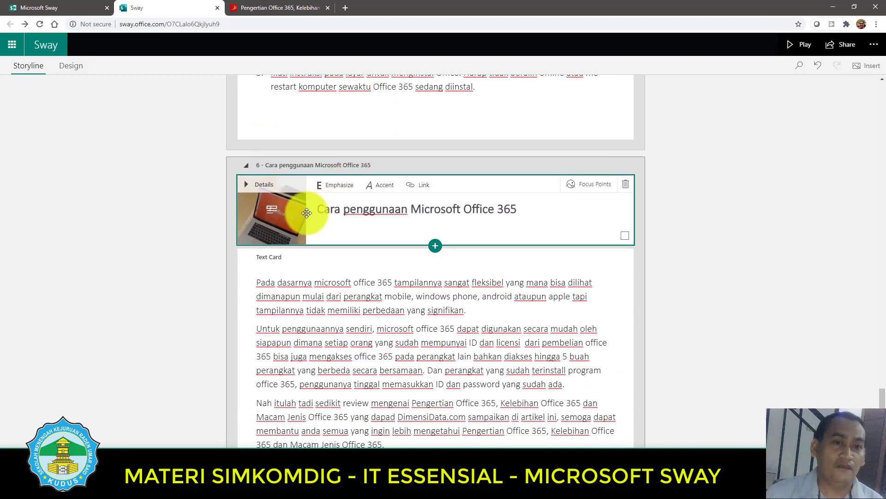
{"action": "scroll", "coordinate": [467, 217], "scroll_direction": "down", "scroll_amount": 3}
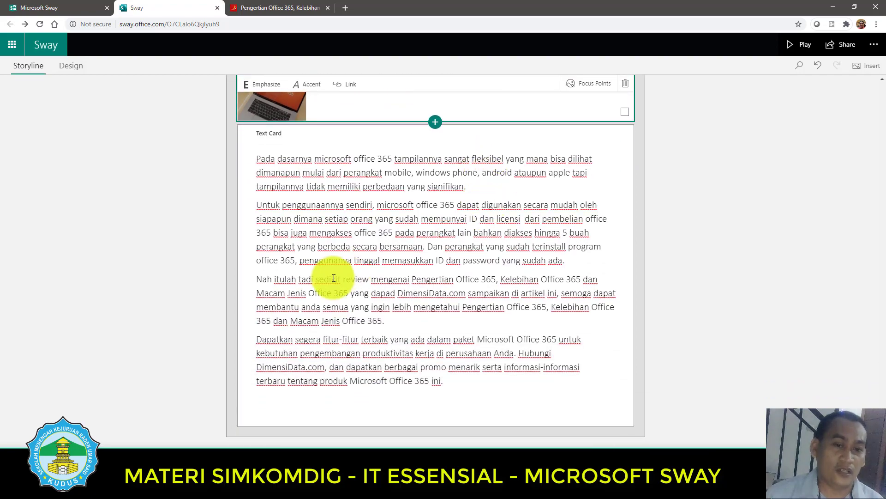
{"action": "scroll", "coordinate": [440, 353], "scroll_direction": "up", "scroll_amount": 15}
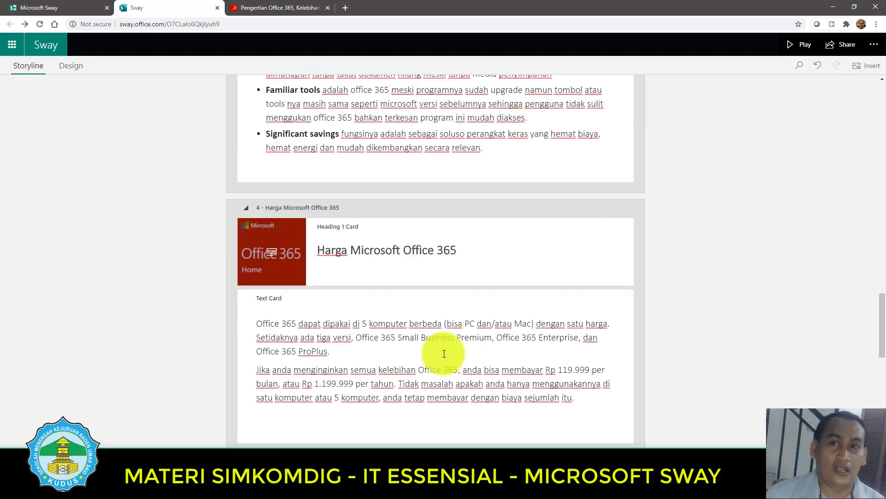
{"action": "scroll", "coordinate": [444, 354], "scroll_direction": "up", "scroll_amount": 15}
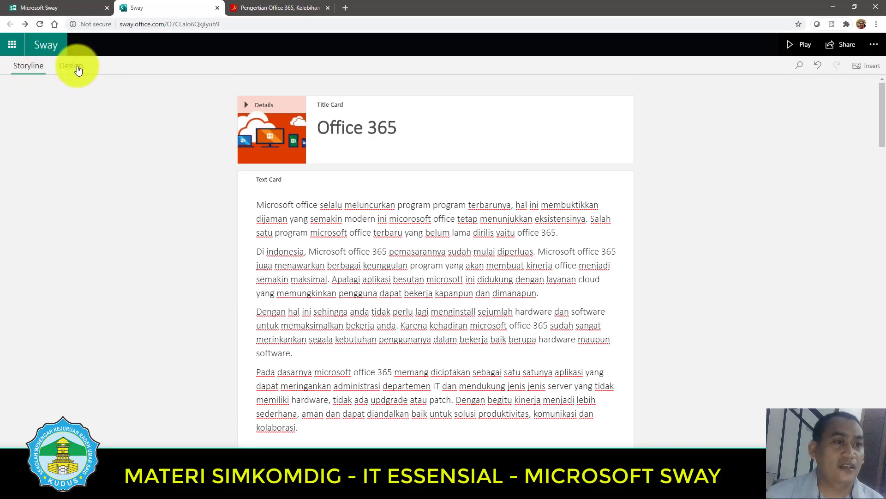
- Switch from the storyline to the design preview and open its style options
{"action": "left_click", "coordinate": [73, 67]}
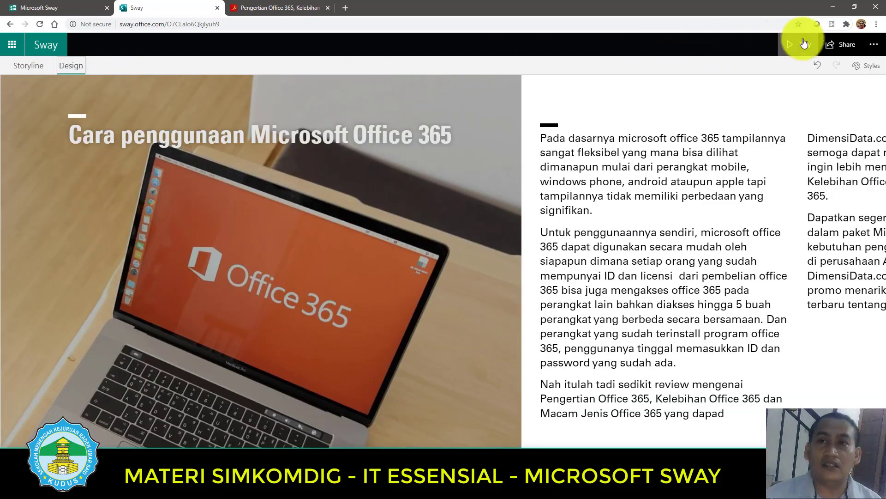
{"action": "left_click", "coordinate": [868, 71]}
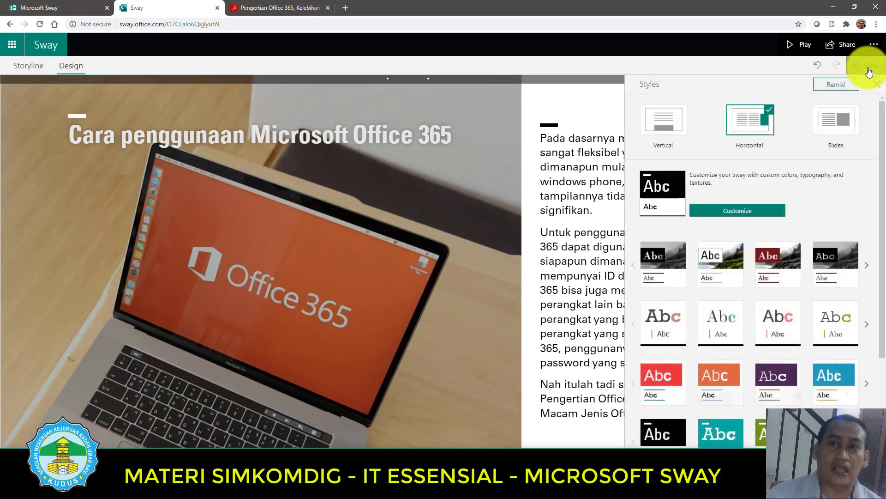
{"action": "left_click", "coordinate": [869, 71]}
{"action": "left_click", "coordinate": [868, 71]}
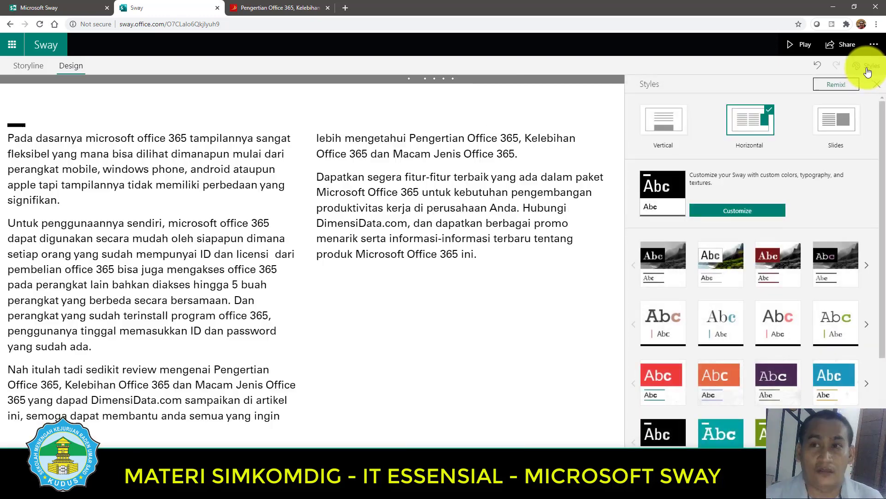
{"action": "left_click", "coordinate": [868, 69]}
{"action": "left_click", "coordinate": [869, 71]}
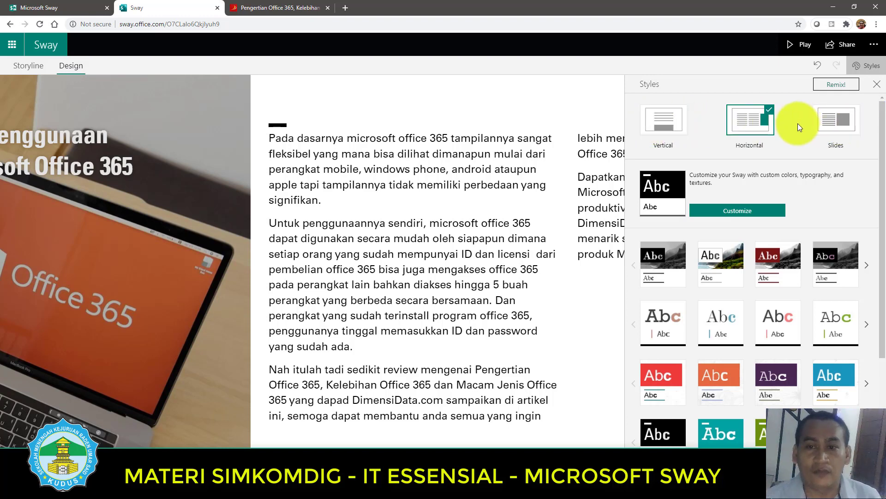
- Apply the orange variation of style 3 to the presentation, after trying its red variation
{"action": "scroll", "coordinate": [810, 212], "scroll_direction": "down", "scroll_amount": 3}
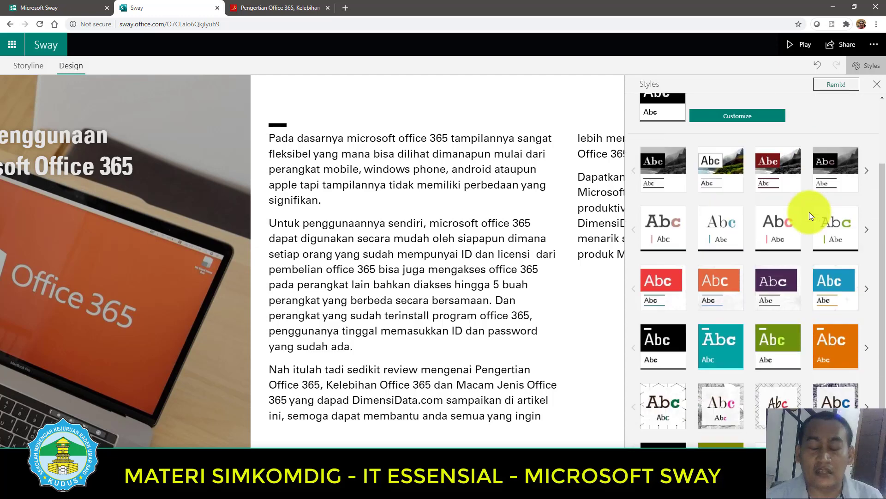
{"action": "scroll", "coordinate": [820, 296], "scroll_direction": "down", "scroll_amount": 1}
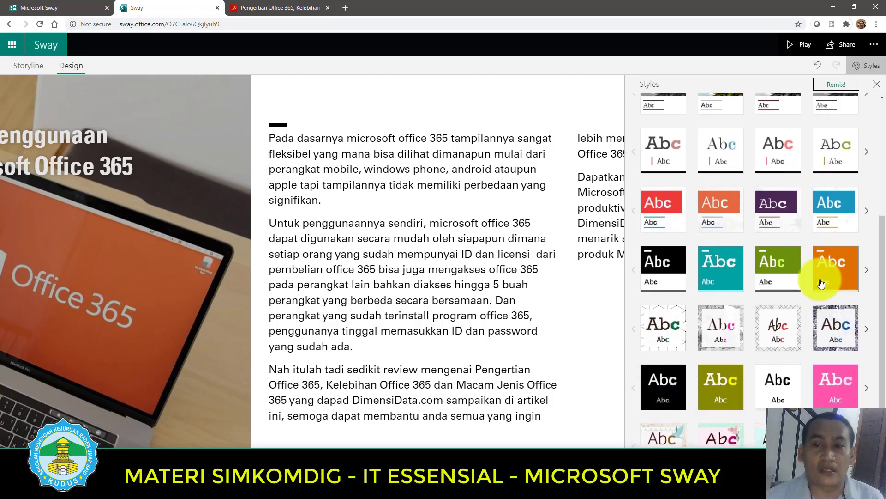
{"action": "left_click", "coordinate": [658, 228]}
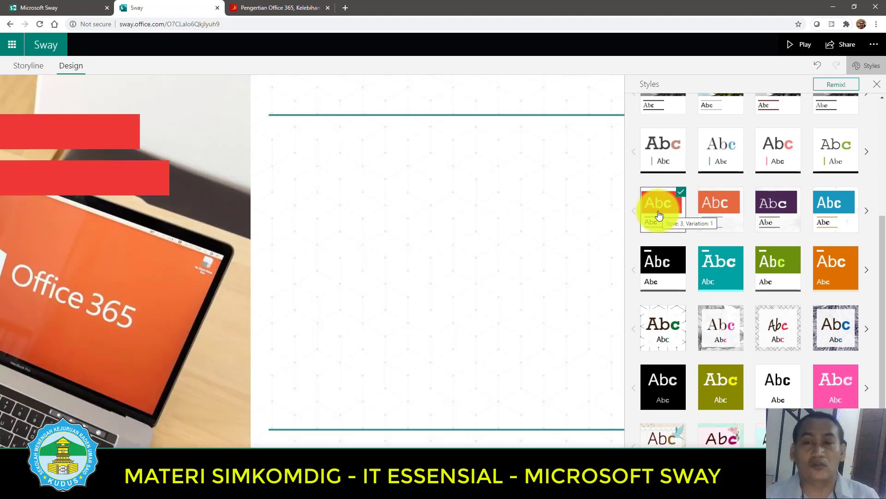
{"action": "left_click", "coordinate": [728, 204]}
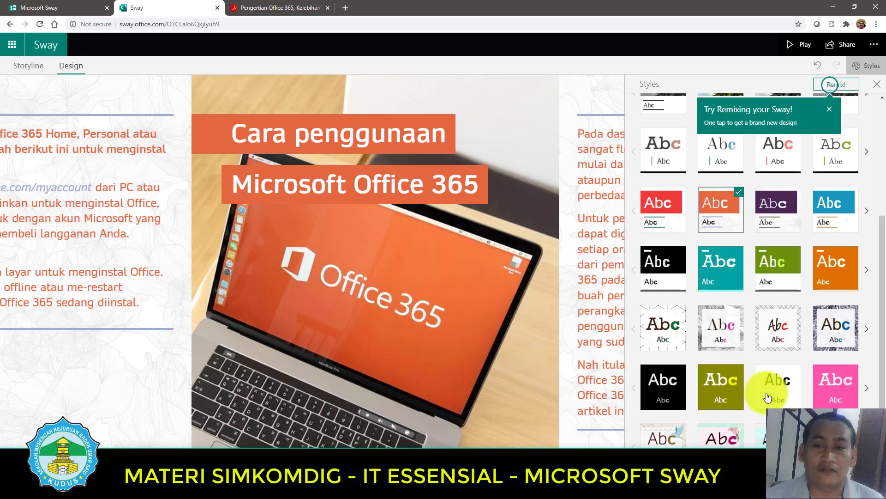
- Dismiss the remix tip, set the presentation layout to Vertical and close the style options
{"action": "scroll", "coordinate": [758, 323], "scroll_direction": "up", "scroll_amount": 4}
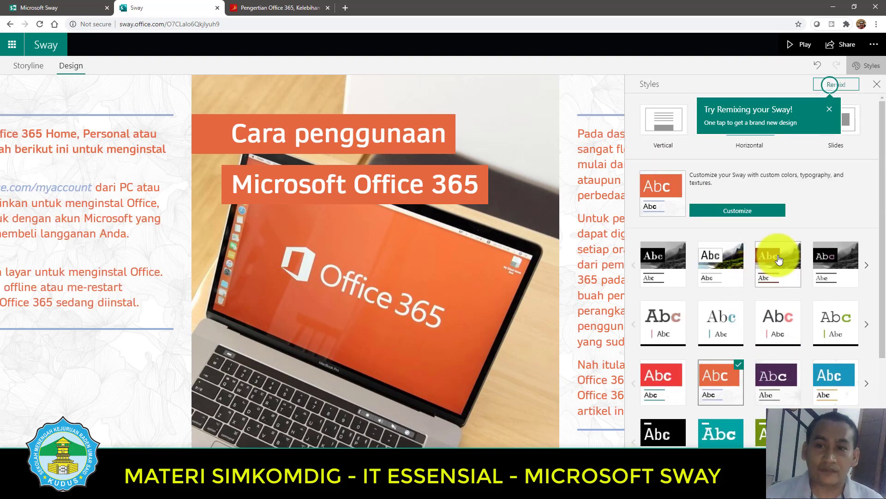
{"action": "left_click", "coordinate": [827, 111]}
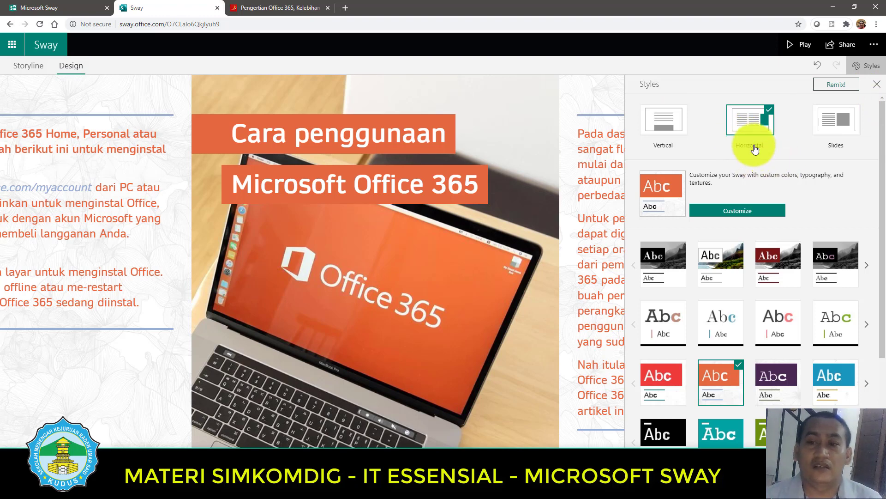
{"action": "left_click", "coordinate": [666, 132]}
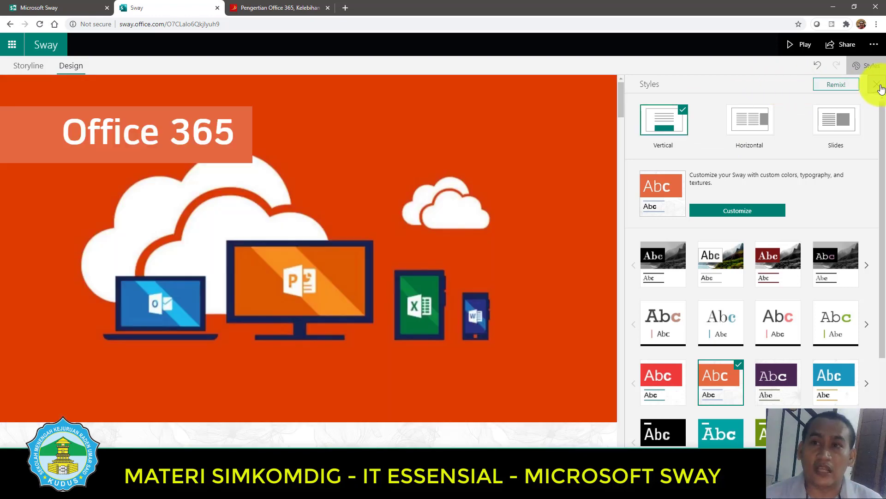
{"action": "left_click", "coordinate": [879, 86]}
- Examine the vertical layout preview from the Office 365 title through the Pengertian, Paket program and Kelebihan sections, returning to the title
{"action": "scroll", "coordinate": [551, 169], "scroll_direction": "down", "scroll_amount": 5}
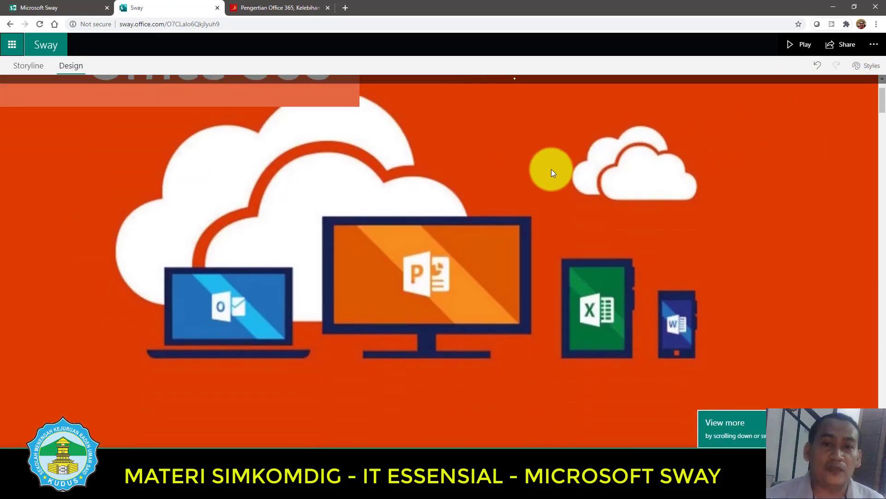
{"action": "scroll", "coordinate": [552, 169], "scroll_direction": "down", "scroll_amount": 8}
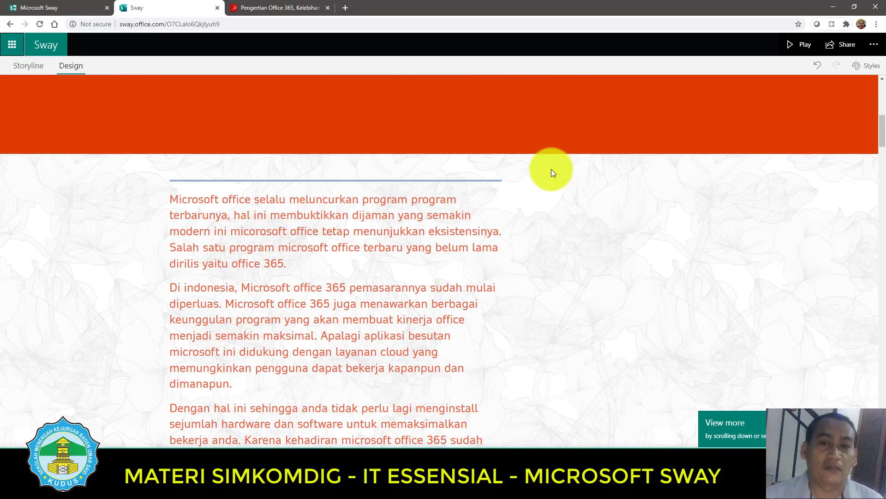
{"action": "scroll", "coordinate": [551, 169], "scroll_direction": "down", "scroll_amount": 7}
{"action": "scroll", "coordinate": [552, 169], "scroll_direction": "down", "scroll_amount": 3}
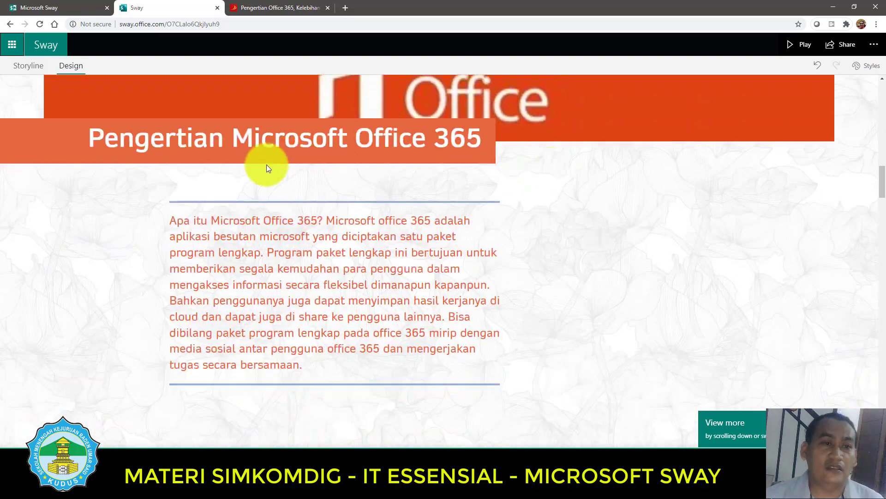
{"action": "scroll", "coordinate": [456, 157], "scroll_direction": "down", "scroll_amount": 6}
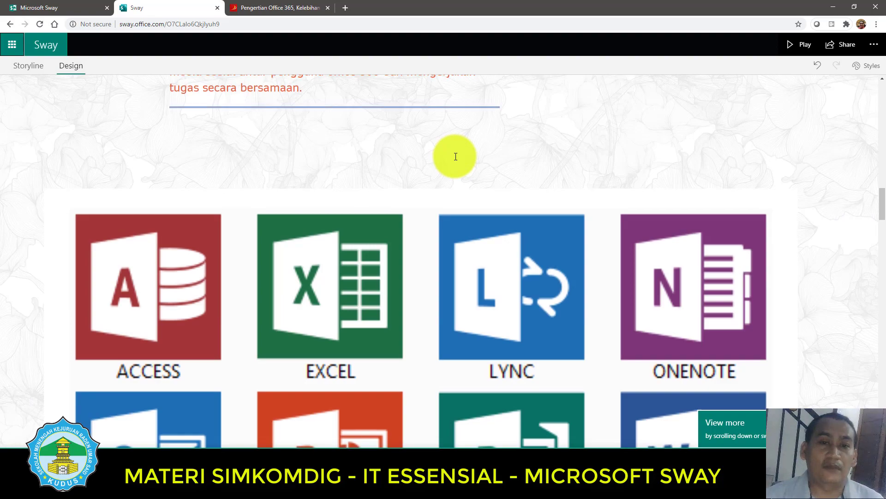
{"action": "scroll", "coordinate": [456, 156], "scroll_direction": "down", "scroll_amount": 3}
{"action": "scroll", "coordinate": [456, 156], "scroll_direction": "up", "scroll_amount": 3}
{"action": "scroll", "coordinate": [246, 161], "scroll_direction": "down", "scroll_amount": 11}
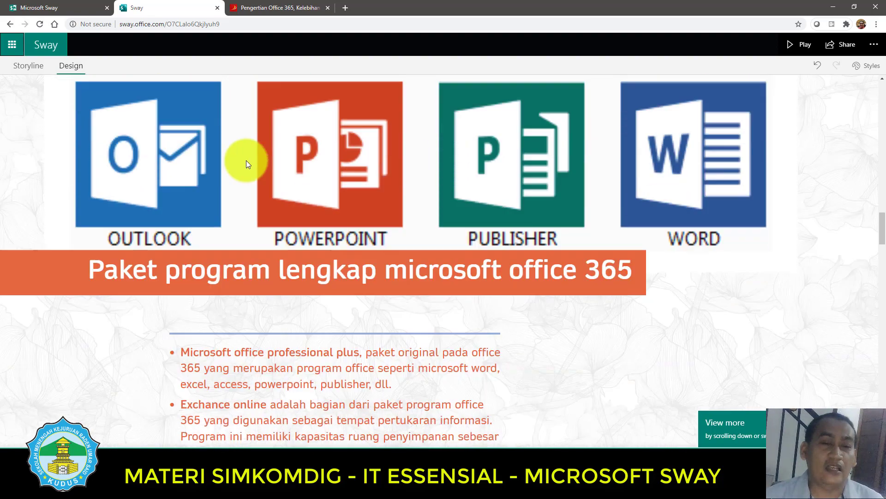
{"action": "scroll", "coordinate": [581, 204], "scroll_direction": "up", "scroll_amount": 1}
{"action": "scroll", "coordinate": [581, 204], "scroll_direction": "up", "scroll_amount": 8}
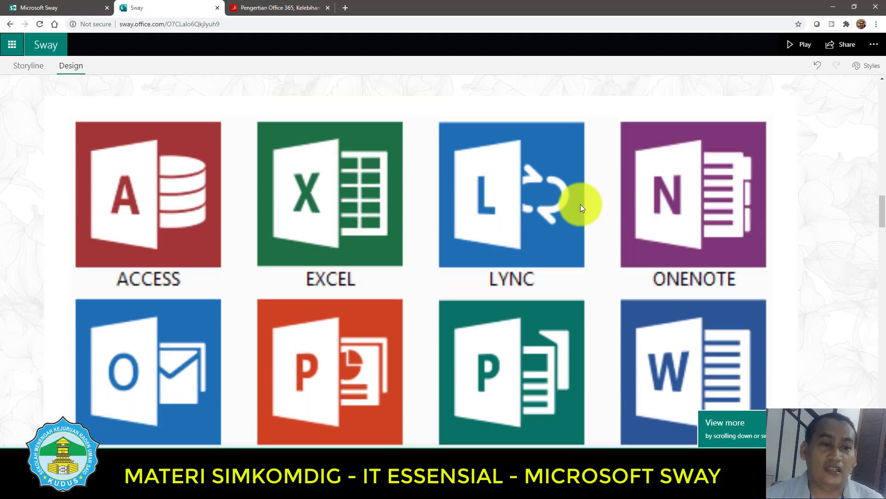
{"action": "scroll", "coordinate": [279, 311], "scroll_direction": "down", "scroll_amount": 5}
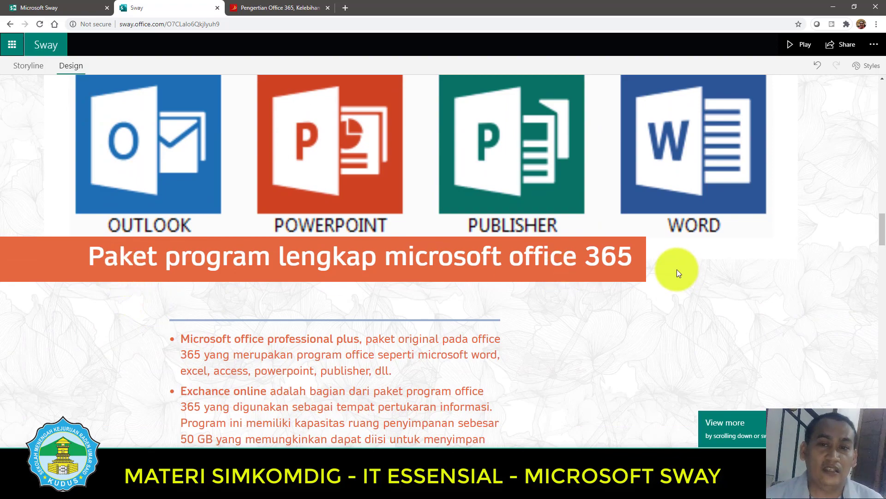
{"action": "scroll", "coordinate": [290, 314], "scroll_direction": "down", "scroll_amount": 5}
{"action": "scroll", "coordinate": [290, 309], "scroll_direction": "down", "scroll_amount": 10}
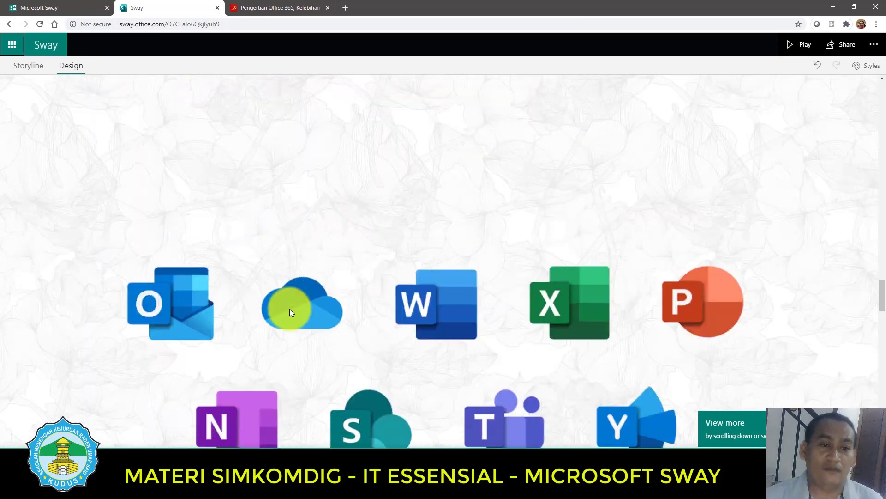
{"action": "scroll", "coordinate": [347, 317], "scroll_direction": "down", "scroll_amount": 6}
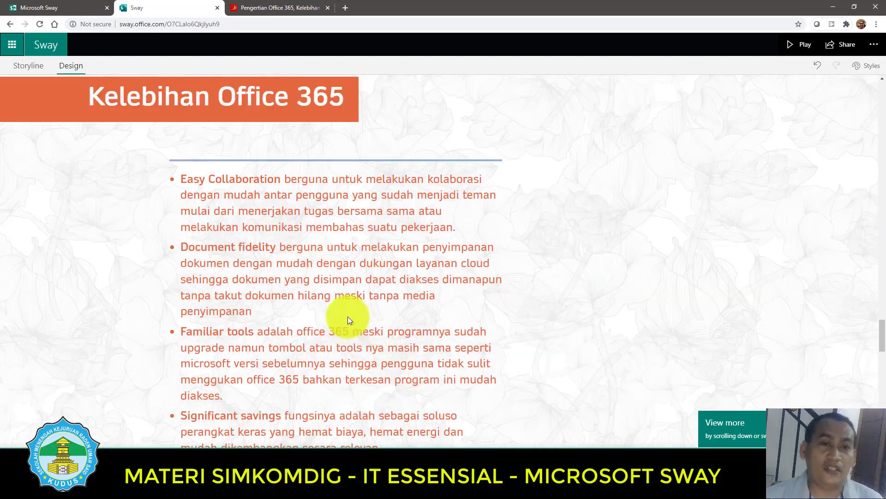
{"action": "scroll", "coordinate": [225, 229], "scroll_direction": "up", "scroll_amount": 10}
{"action": "scroll", "coordinate": [713, 325], "scroll_direction": "up", "scroll_amount": 20}
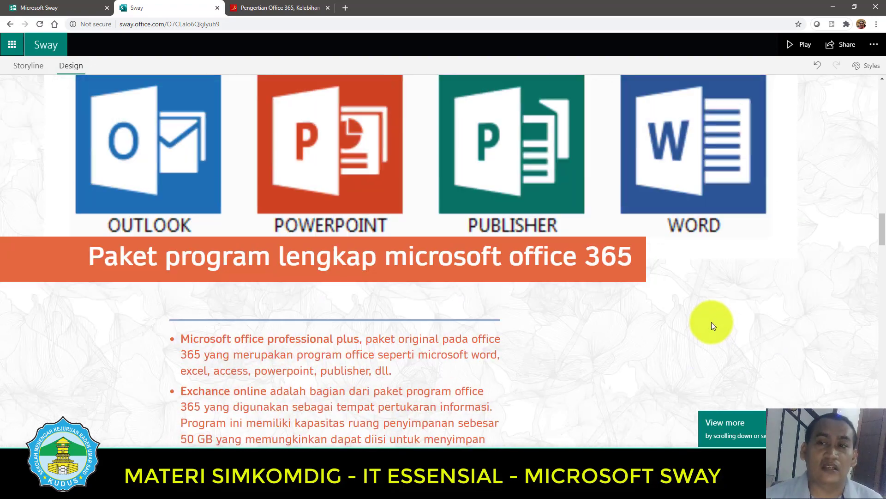
{"action": "scroll", "coordinate": [711, 322], "scroll_direction": "up", "scroll_amount": 8}
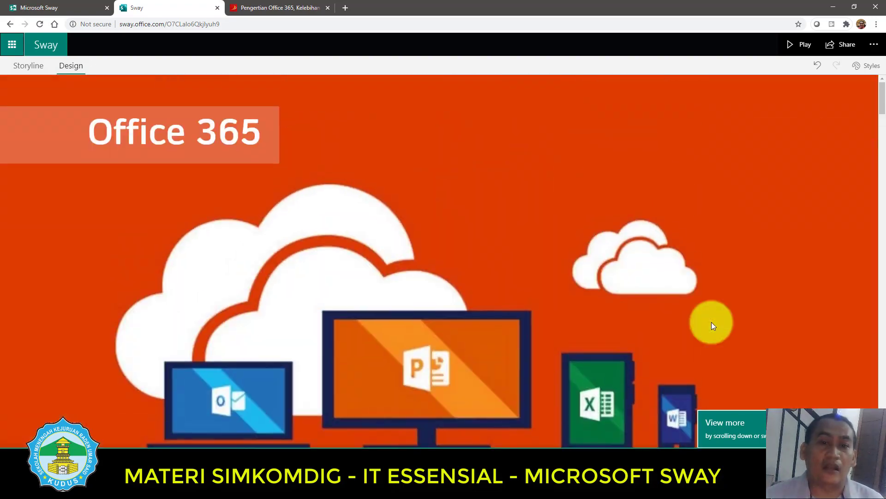
- Review the vertical layout again from the title down to the Cara mudah menginstal Office 365 section
{"action": "scroll", "coordinate": [711, 322], "scroll_direction": "down", "scroll_amount": 6}
{"action": "scroll", "coordinate": [711, 322], "scroll_direction": "down", "scroll_amount": 15}
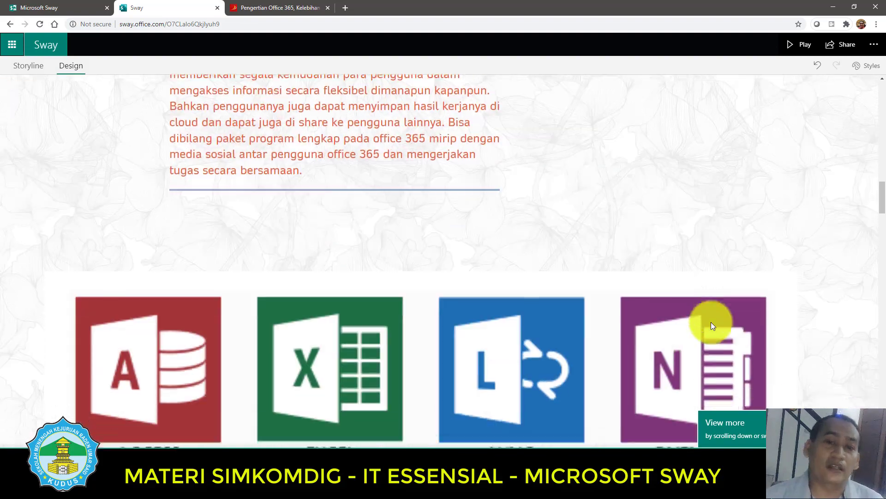
{"action": "scroll", "coordinate": [711, 322], "scroll_direction": "down", "scroll_amount": 6}
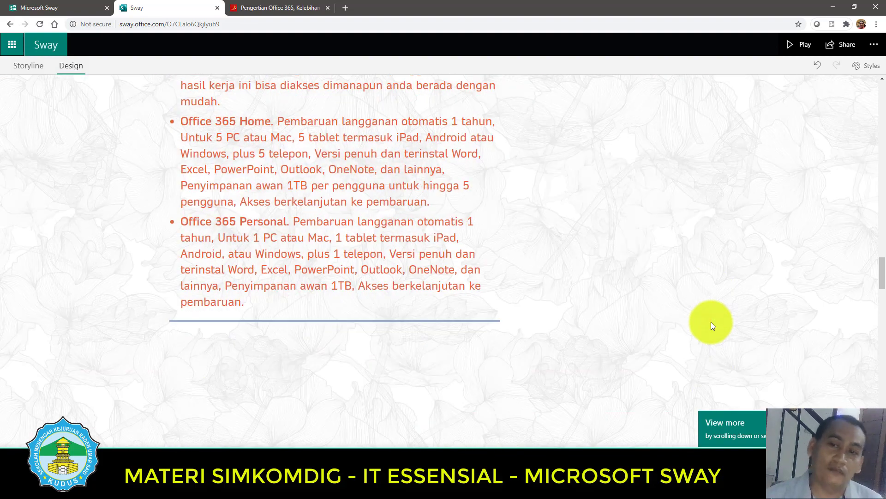
{"action": "scroll", "coordinate": [711, 322], "scroll_direction": "down", "scroll_amount": 8}
{"action": "scroll", "coordinate": [711, 322], "scroll_direction": "down", "scroll_amount": 6}
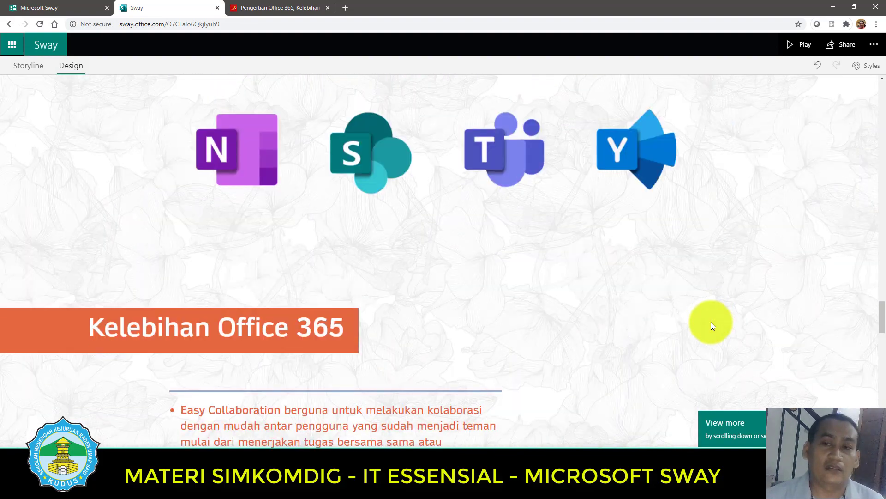
{"action": "scroll", "coordinate": [711, 322], "scroll_direction": "down", "scroll_amount": 9}
{"action": "scroll", "coordinate": [711, 322], "scroll_direction": "down", "scroll_amount": 12}
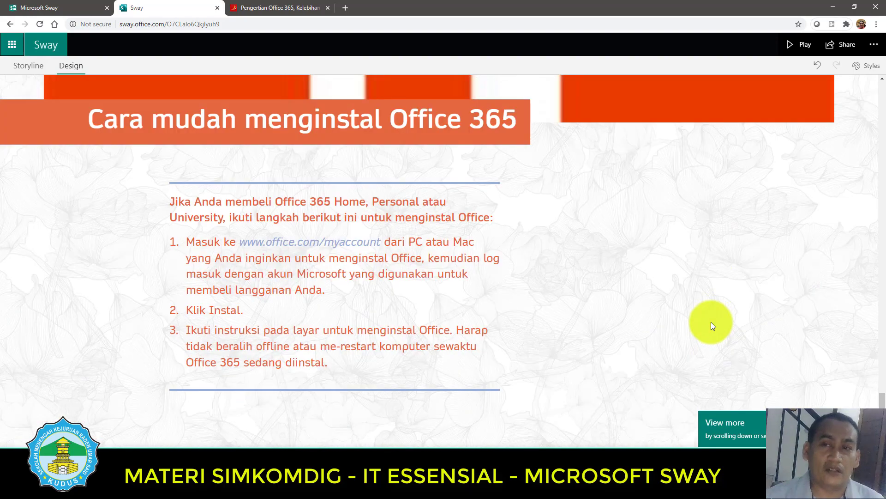
{"action": "scroll", "coordinate": [711, 323], "scroll_direction": "up", "scroll_amount": 15}
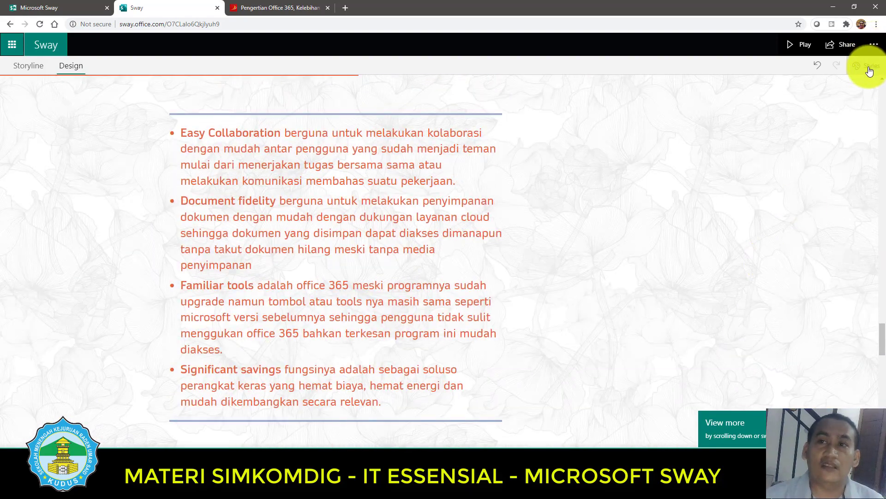
- Change the presentation layout to Horizontal in the style options and close them
{"action": "left_click", "coordinate": [868, 65]}
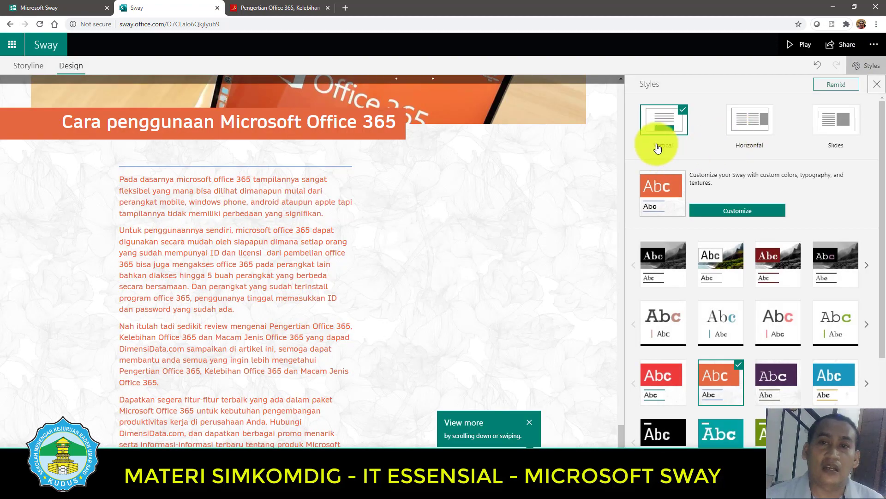
{"action": "left_click", "coordinate": [750, 125]}
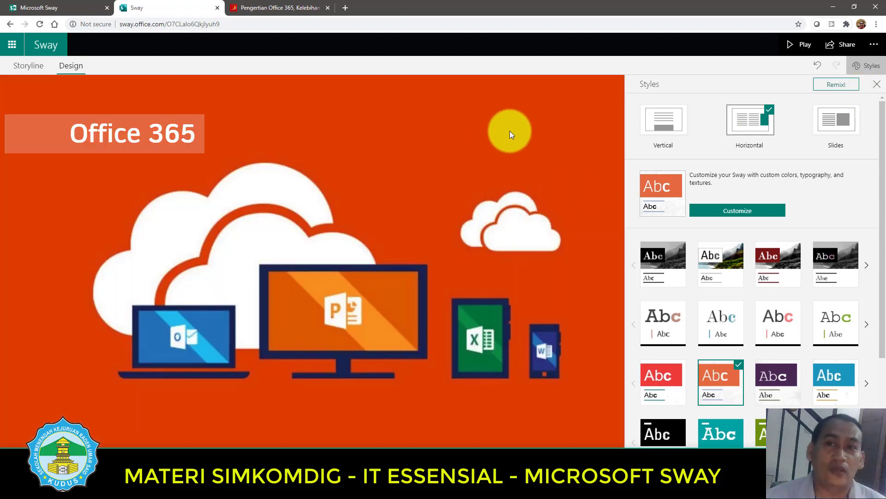
{"action": "left_click", "coordinate": [876, 84]}
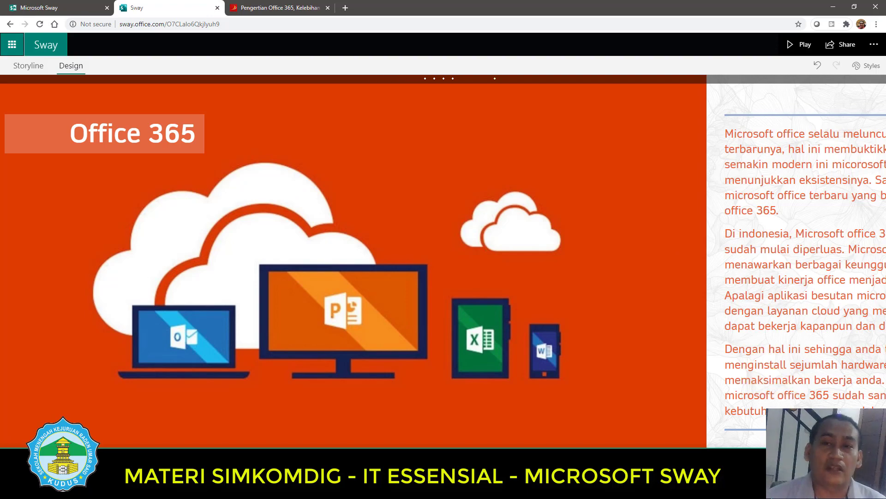
- Review the horizontal layout from the title through the Kelebihan Office 365 section and return to the title
{"action": "scroll", "coordinate": [443, 261], "scroll_direction": "down", "scroll_amount": 5}
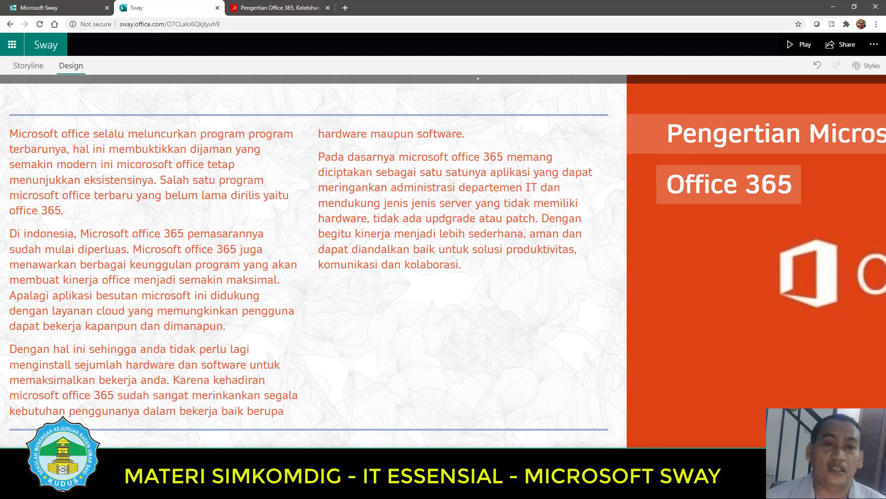
{"action": "scroll", "coordinate": [443, 261], "scroll_direction": "down", "scroll_amount": 10}
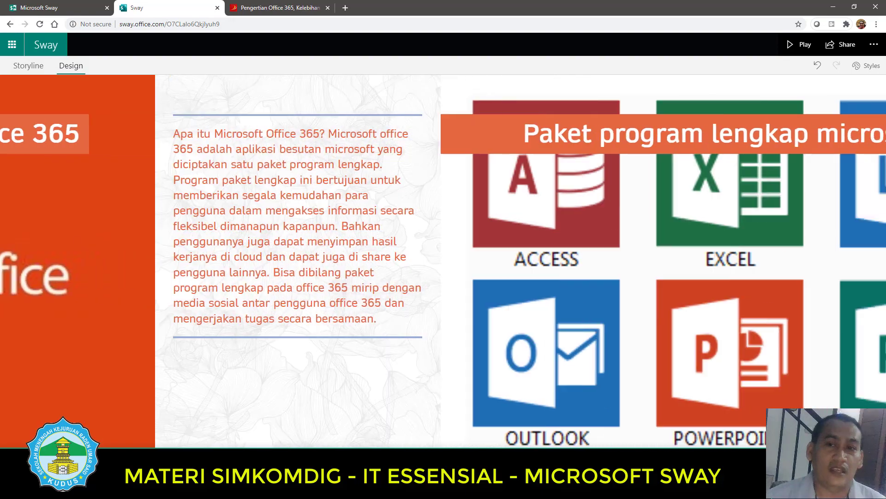
{"action": "scroll", "coordinate": [443, 261], "scroll_direction": "down", "scroll_amount": 5}
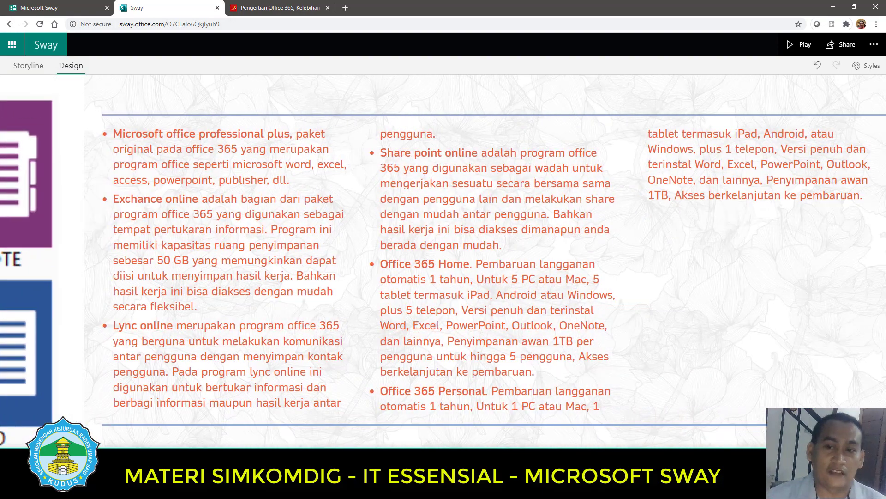
{"action": "scroll", "coordinate": [444, 261], "scroll_direction": "down", "scroll_amount": 6}
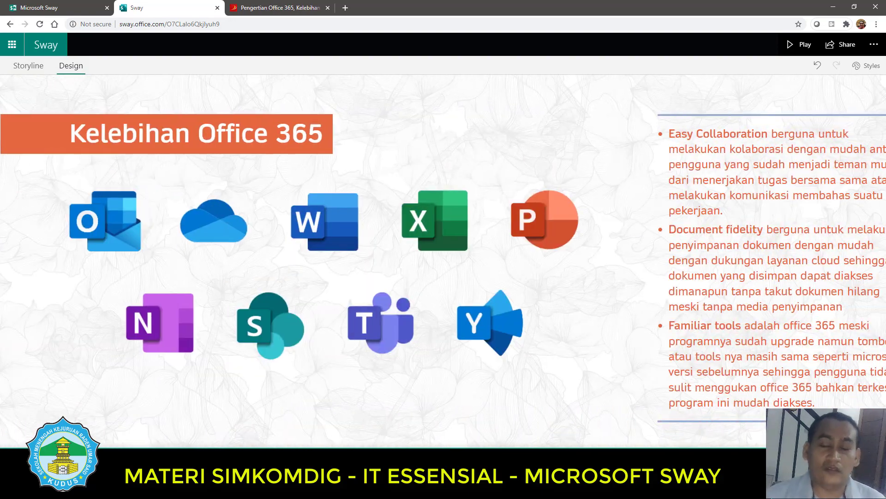
{"action": "scroll", "coordinate": [444, 261], "scroll_direction": "down", "scroll_amount": 3}
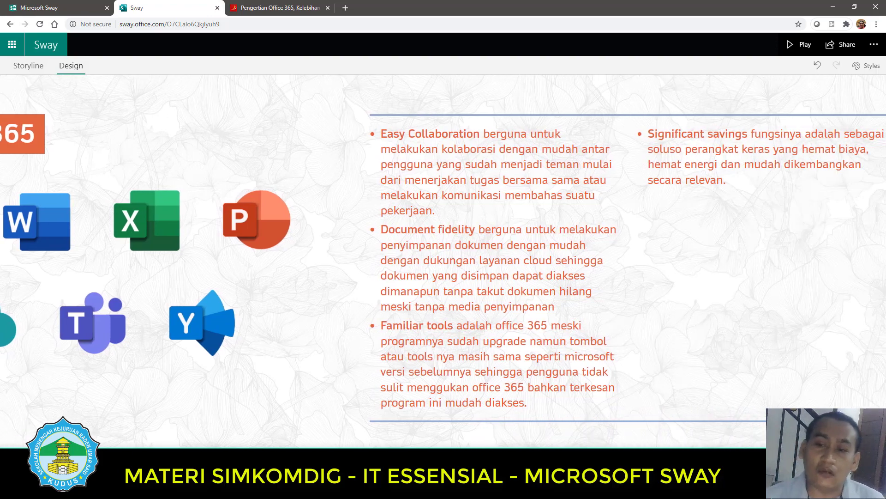
{"action": "scroll", "coordinate": [443, 261], "scroll_direction": "up", "scroll_amount": 8}
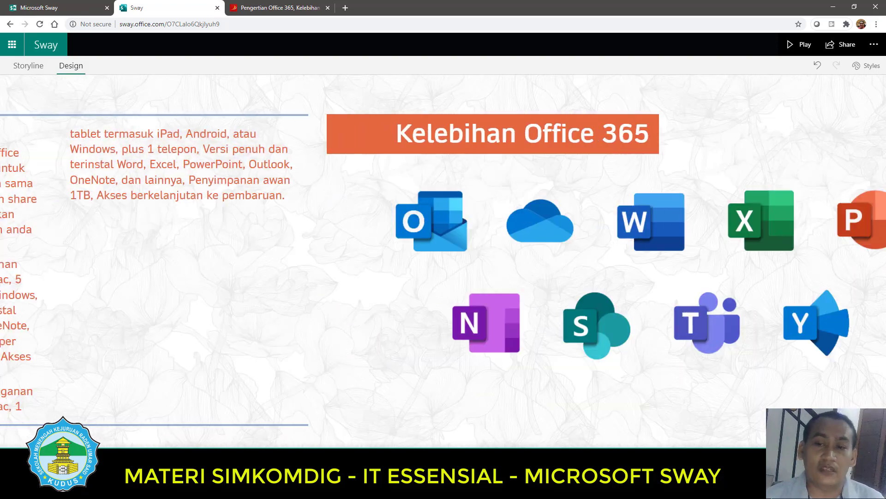
{"action": "scroll", "coordinate": [443, 261], "scroll_direction": "up", "scroll_amount": 8}
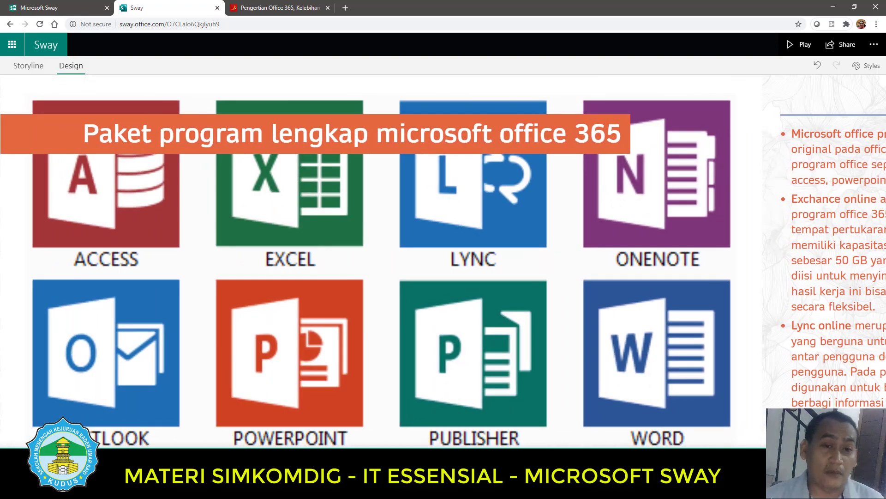
{"action": "scroll", "coordinate": [444, 261], "scroll_direction": "up", "scroll_amount": 10}
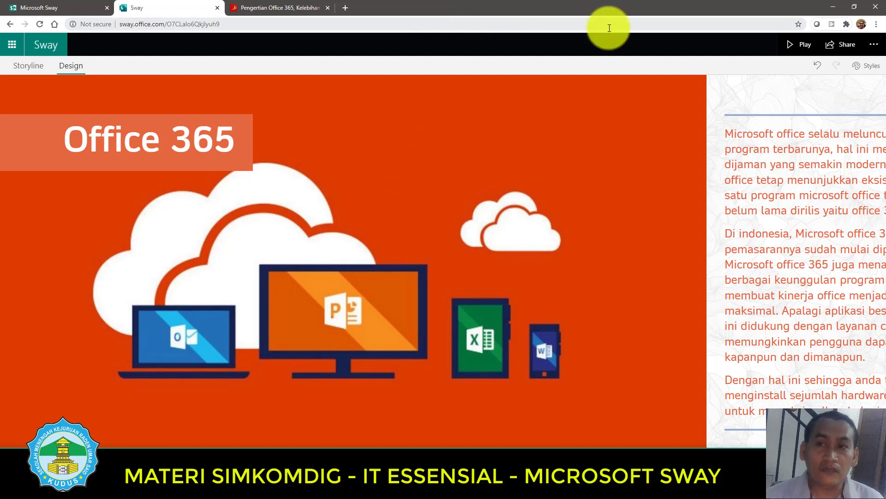
- Set the presentation layout to Slides in the style options and close them
{"action": "left_click", "coordinate": [872, 67]}
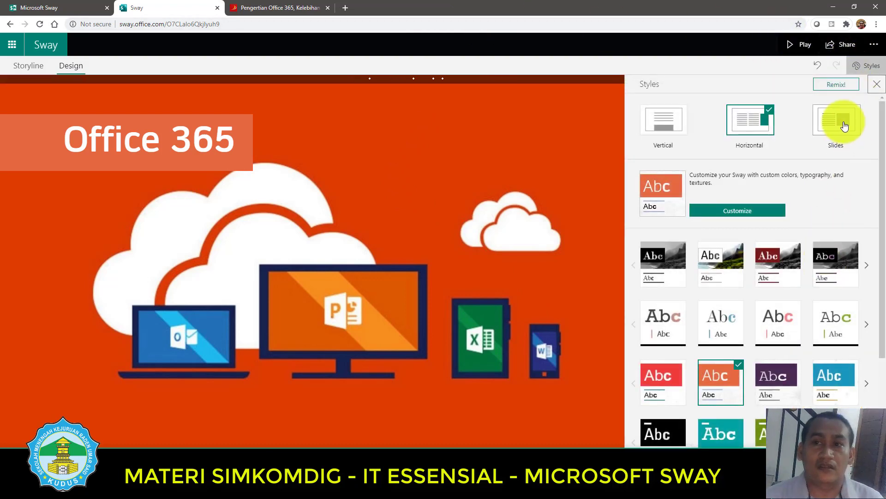
{"action": "left_click", "coordinate": [843, 123]}
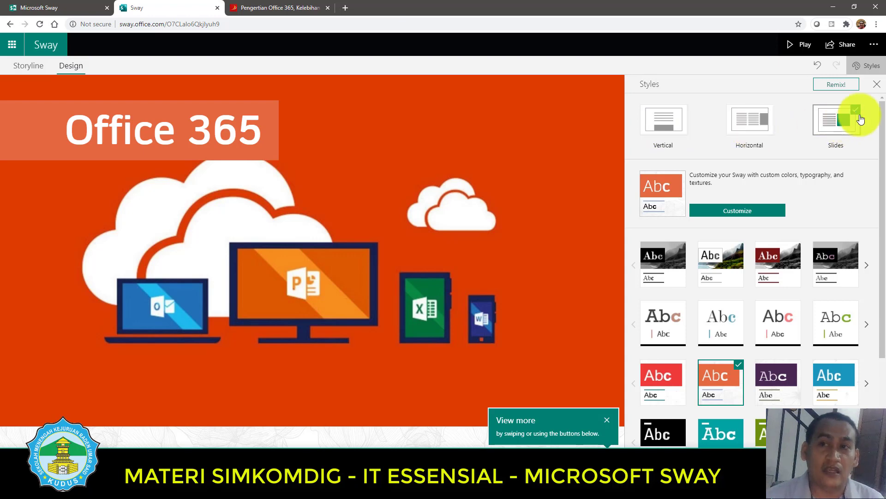
{"action": "left_click", "coordinate": [859, 65]}
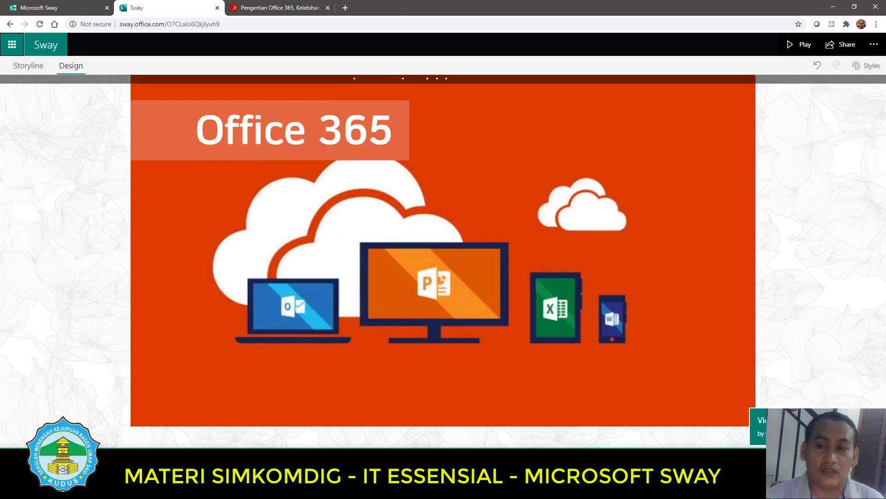
- Review the slides layout, moving on from the Office 365 title slide to the introduction text
{"action": "scroll", "coordinate": [443, 249], "scroll_direction": "down", "scroll_amount": 5}
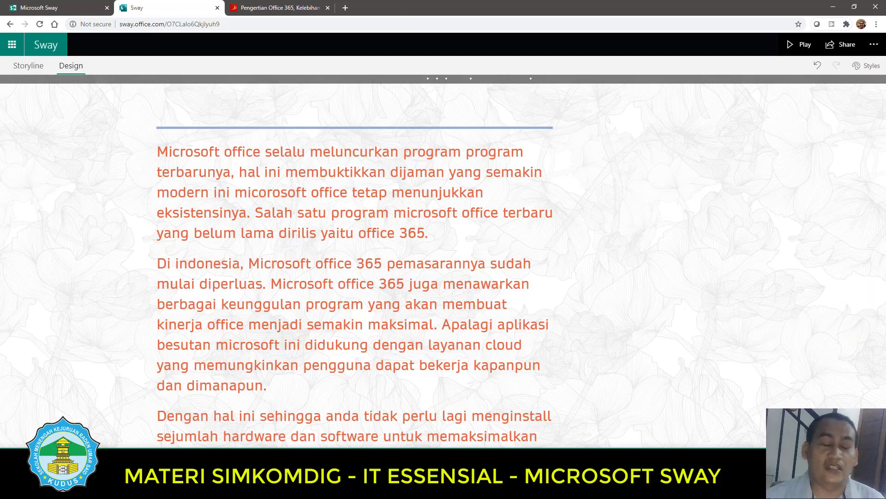